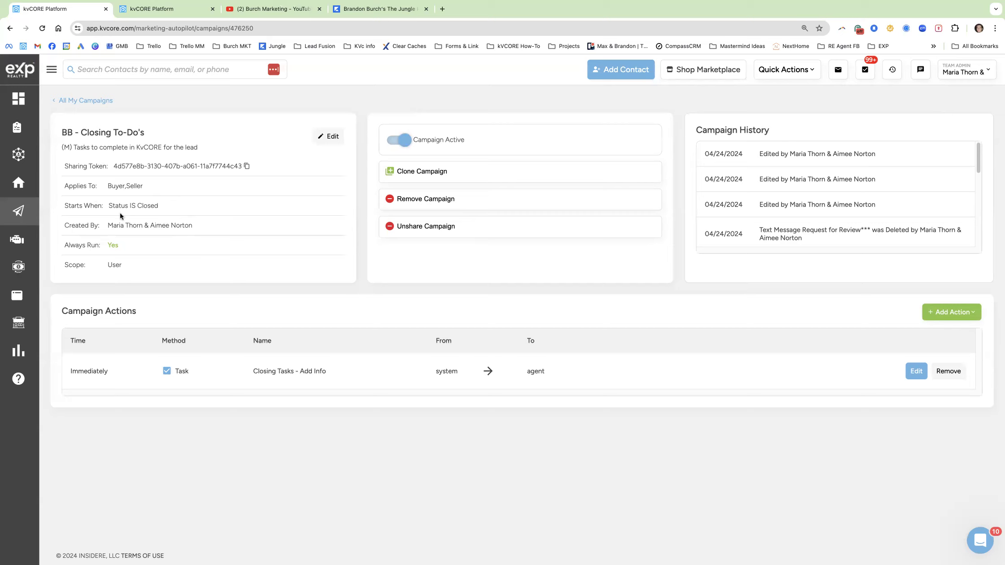
Open the Closing Tasks - Add Info action for editing and enlarge its Content box.
drag(166, 206, 130, 207)
click(915, 371)
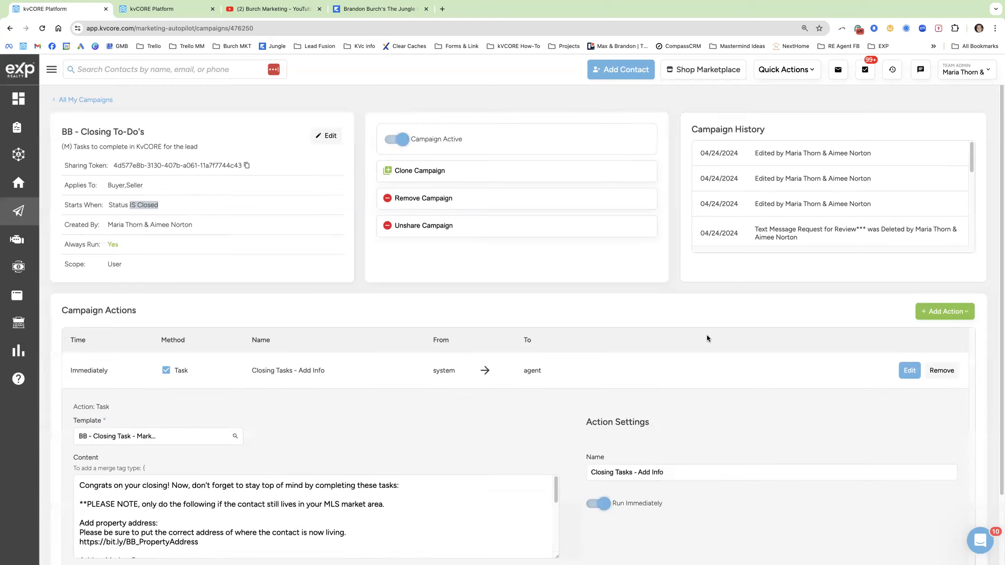
scroll(539, 490, down, 2)
drag(557, 477, 557, 526)
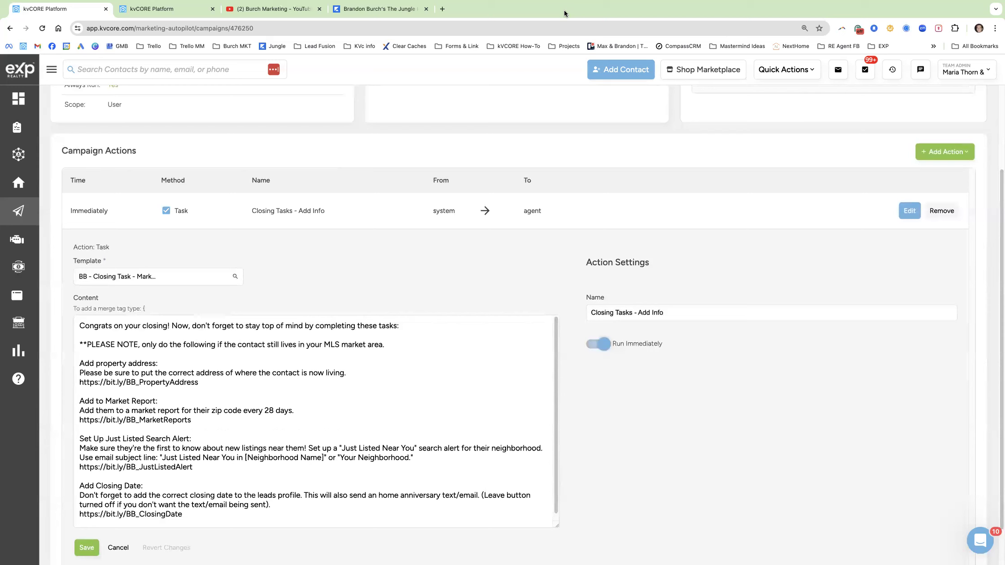
Review the address link, market report, Just Listed alert, subject and closing-date instructions; select the address link.
drag(200, 383, 99, 380)
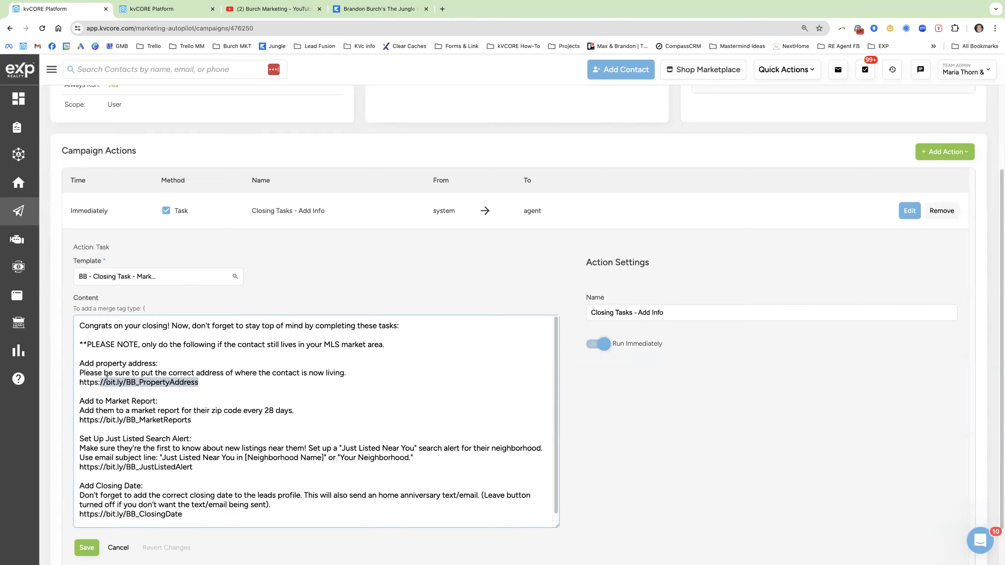
drag(194, 421, 92, 414)
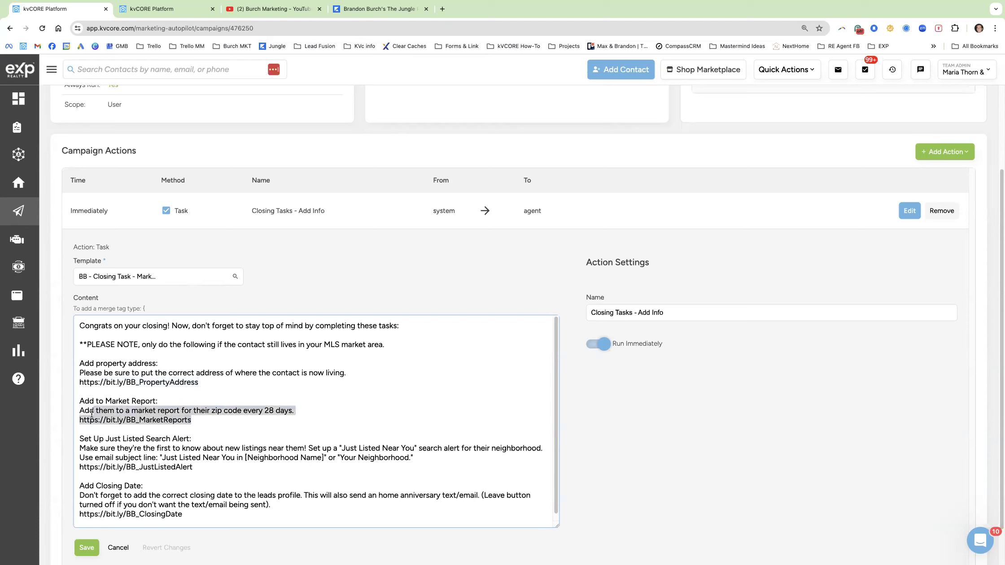
drag(197, 467, 88, 448)
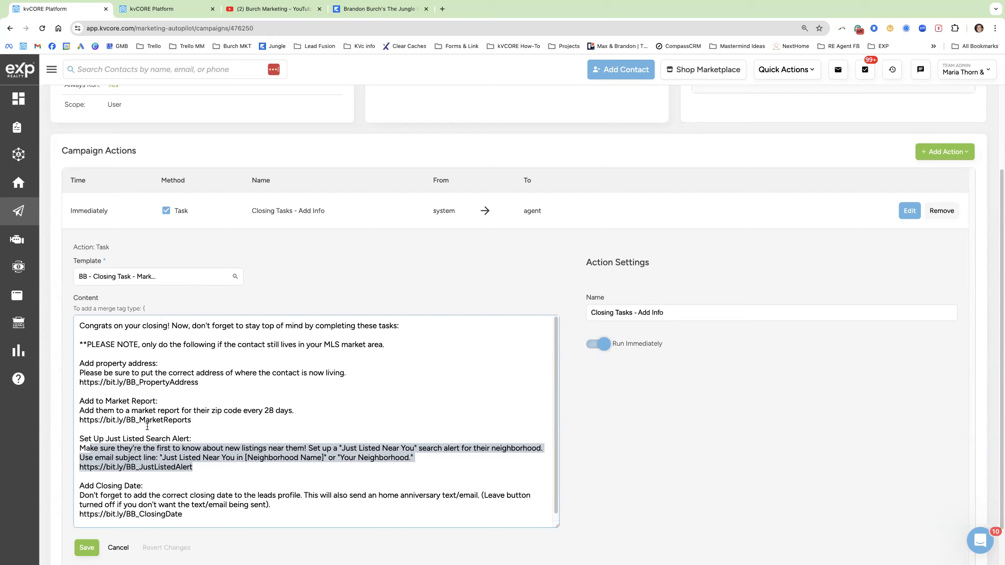
click(174, 448)
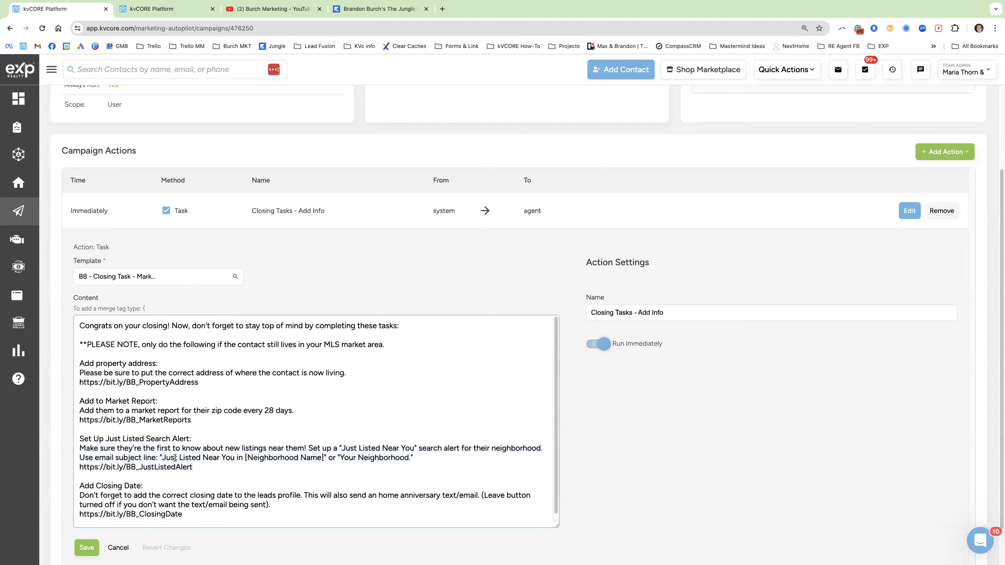
drag(162, 458, 323, 457)
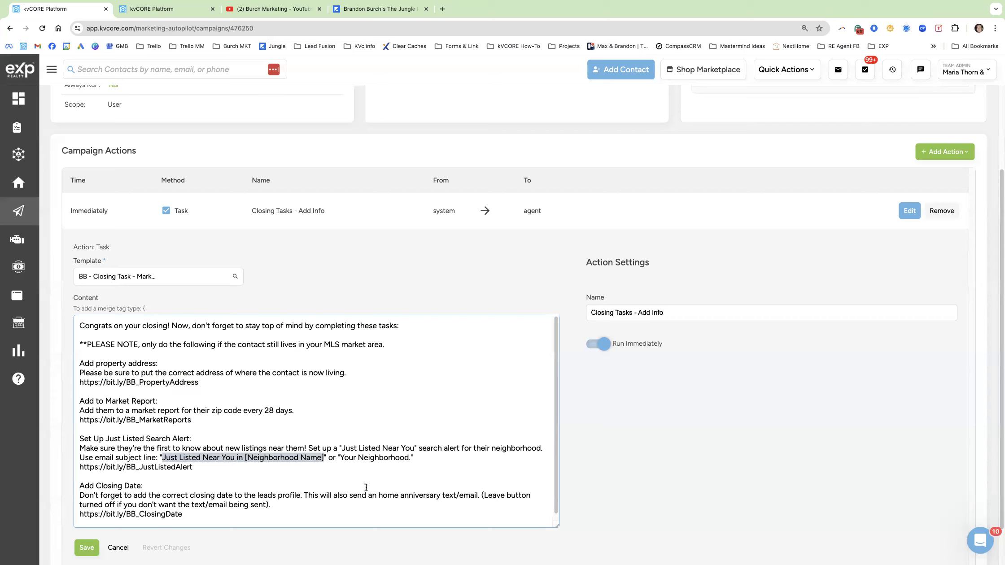
drag(193, 467, 106, 457)
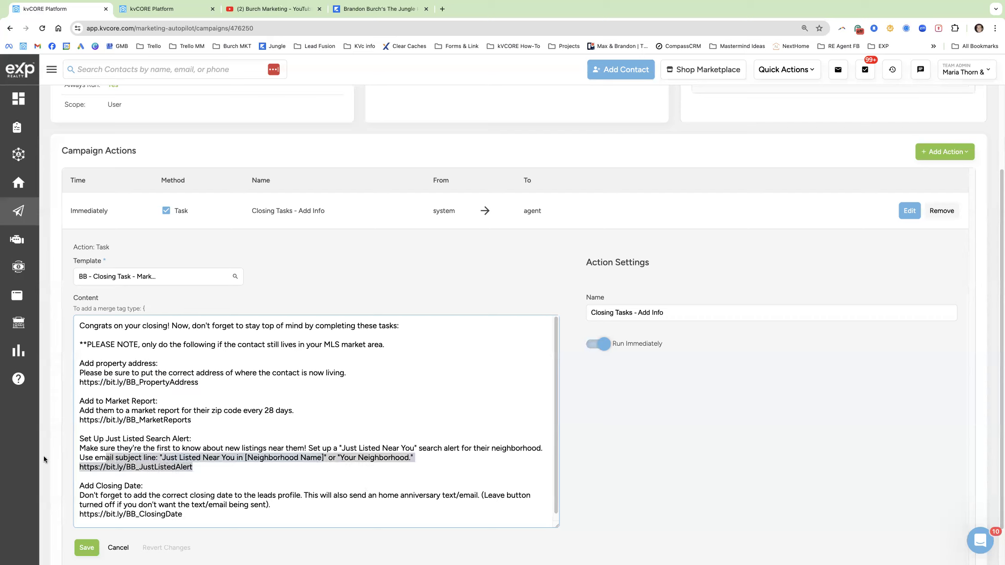
scroll(134, 471, down, 1)
drag(182, 509, 90, 487)
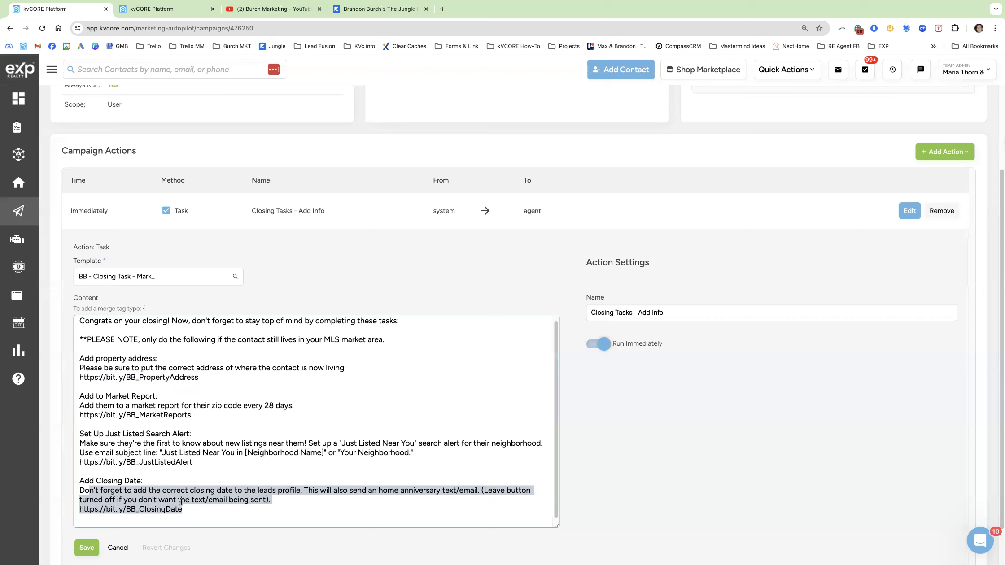
triple_click(140, 379)
key(cmd+c)
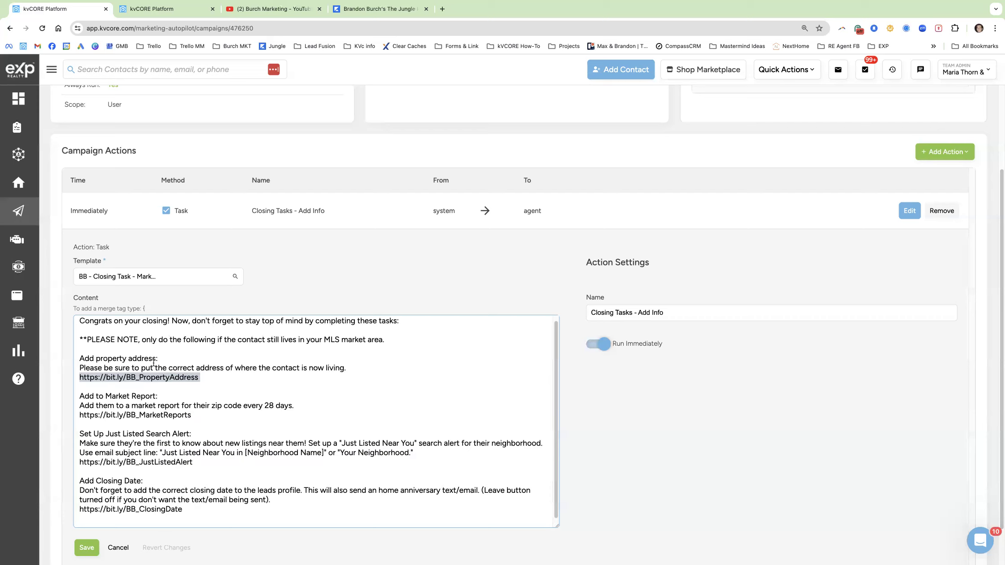
click(442, 9)
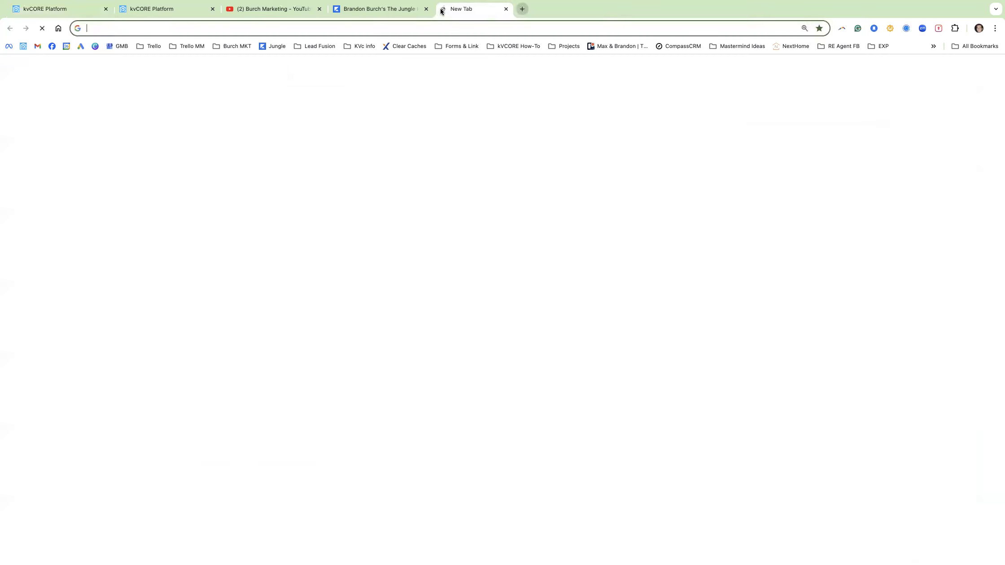
Paste and load the property-address link, showing Loom's Closing Process Tutorial, then return to kvCORE.
key(cmd+v)
key(Return)
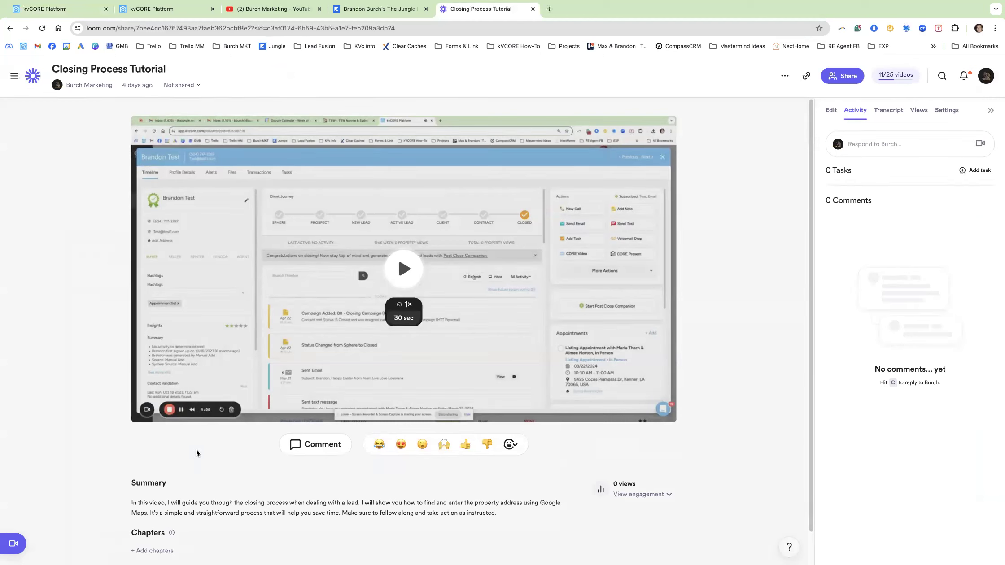
click(124, 16)
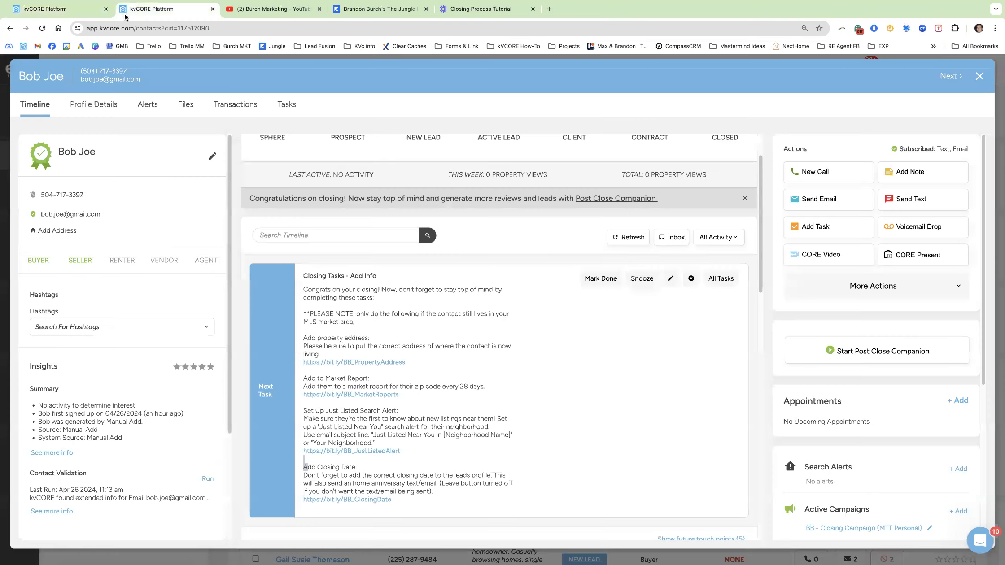
On the campaign tab, select the MarketReports link, then cancel the task editor without saving.
click(74, 10)
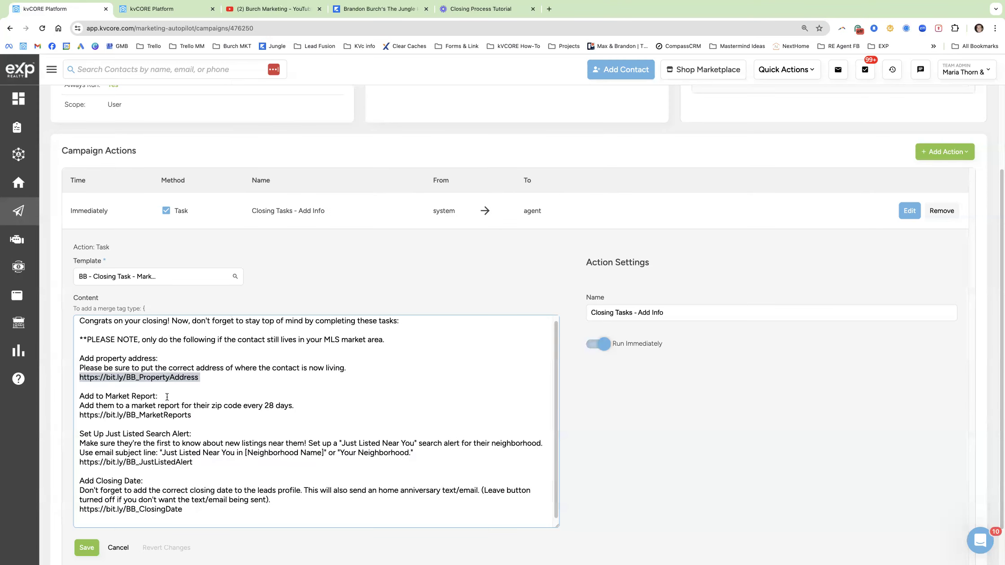
triple_click(176, 414)
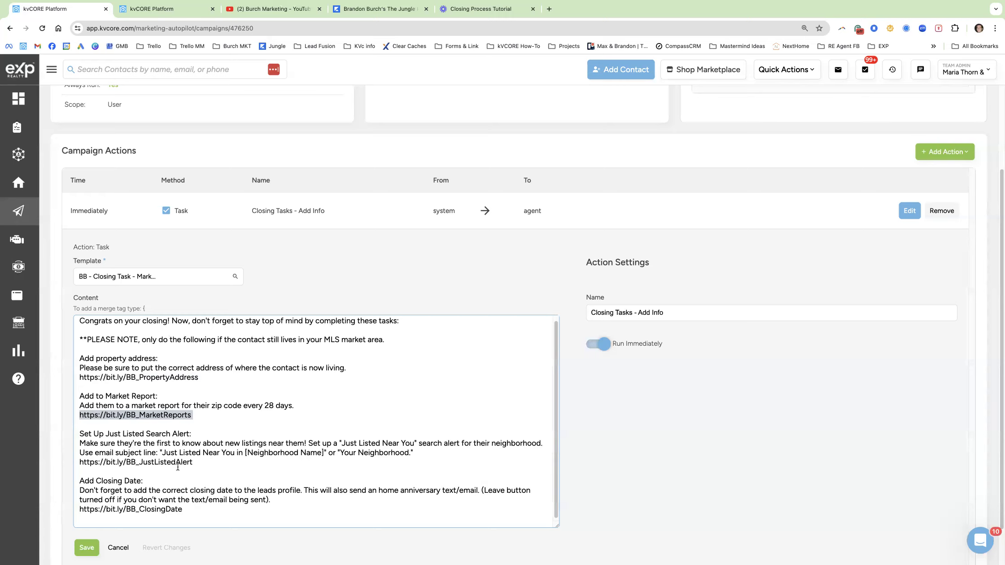
click(117, 548)
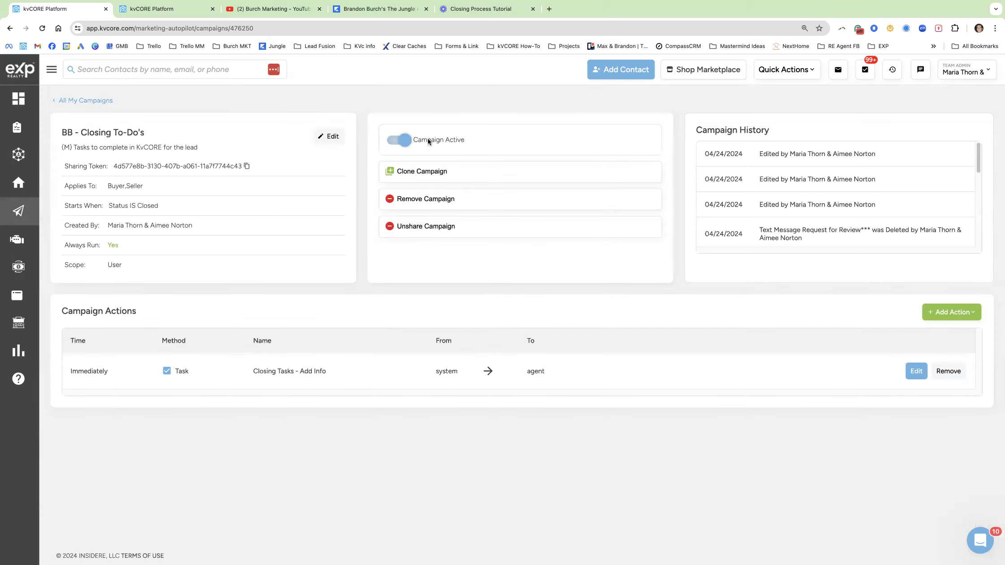
Toggle the BB - Closing To-Do's campaign off and back on, confirming it stays active.
click(403, 141)
click(533, 295)
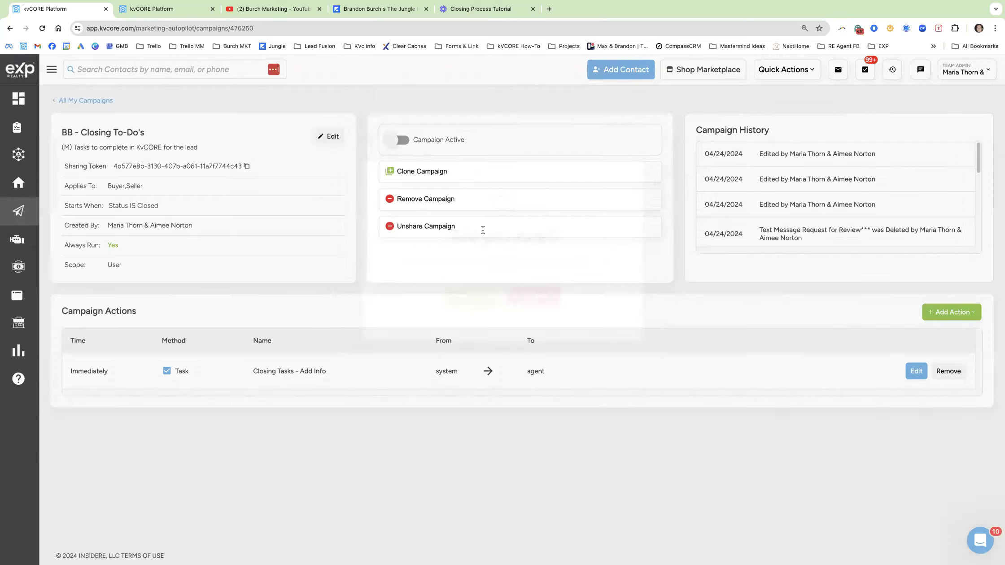
click(402, 140)
click(475, 302)
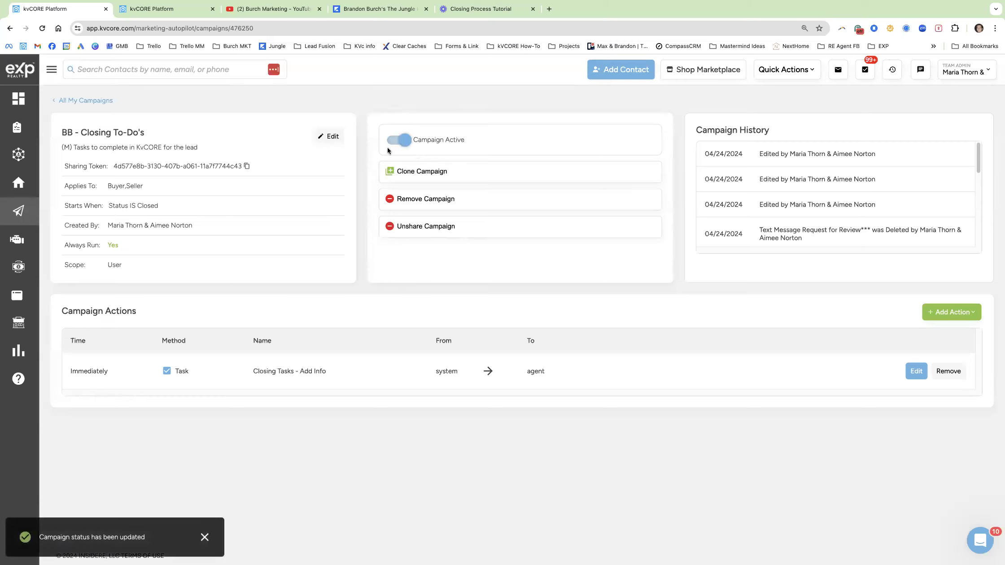
drag(157, 206, 121, 199)
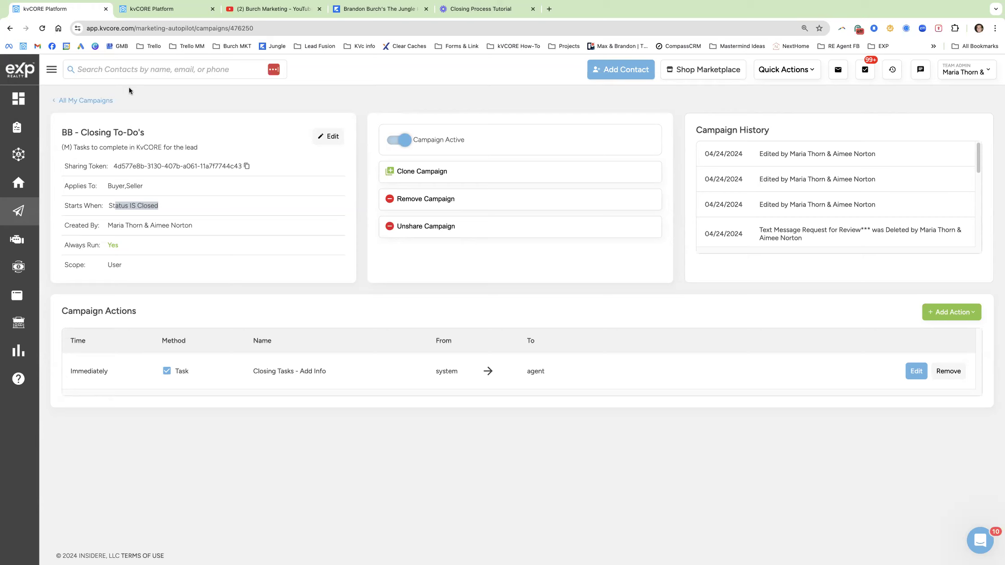
Search All Contacts by the closed contact's phone number and open the matching test contact.
click(18, 156)
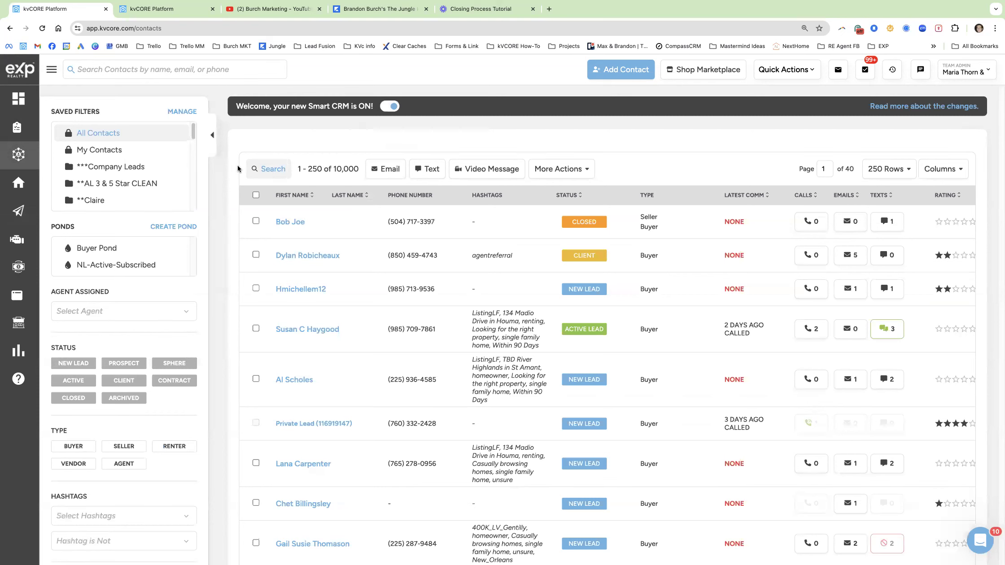
click(124, 70)
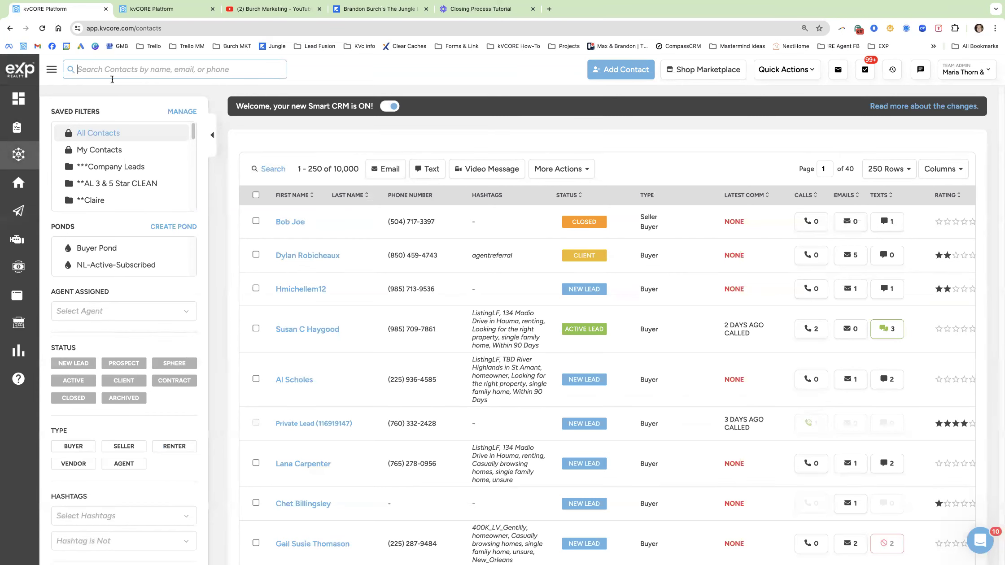
click(253, 170)
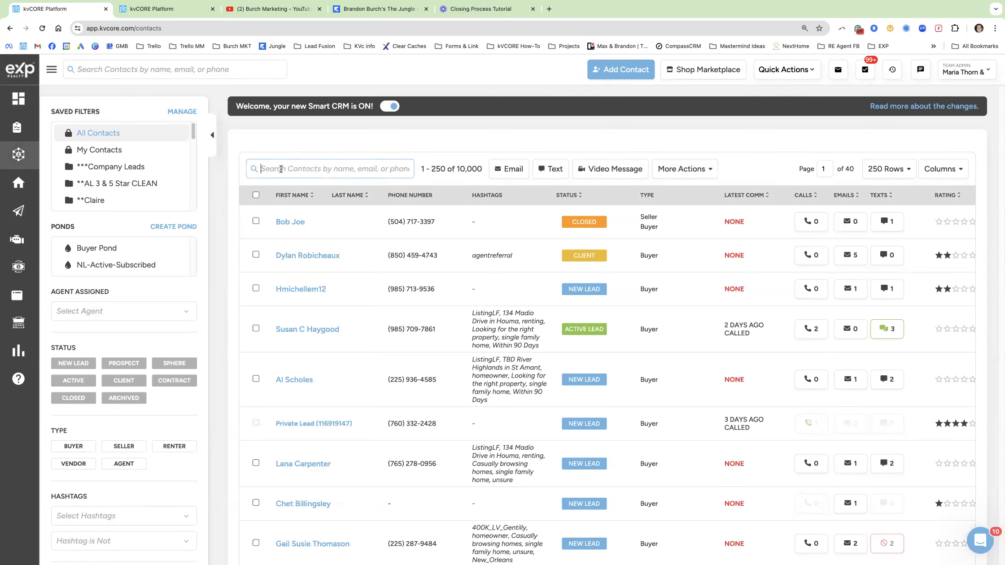
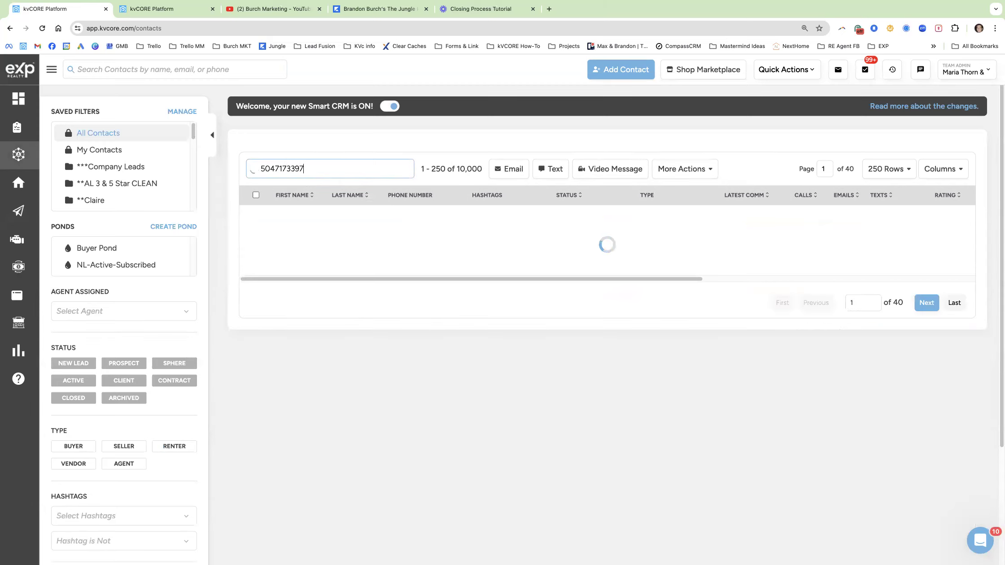
drag(308, 170, 248, 172)
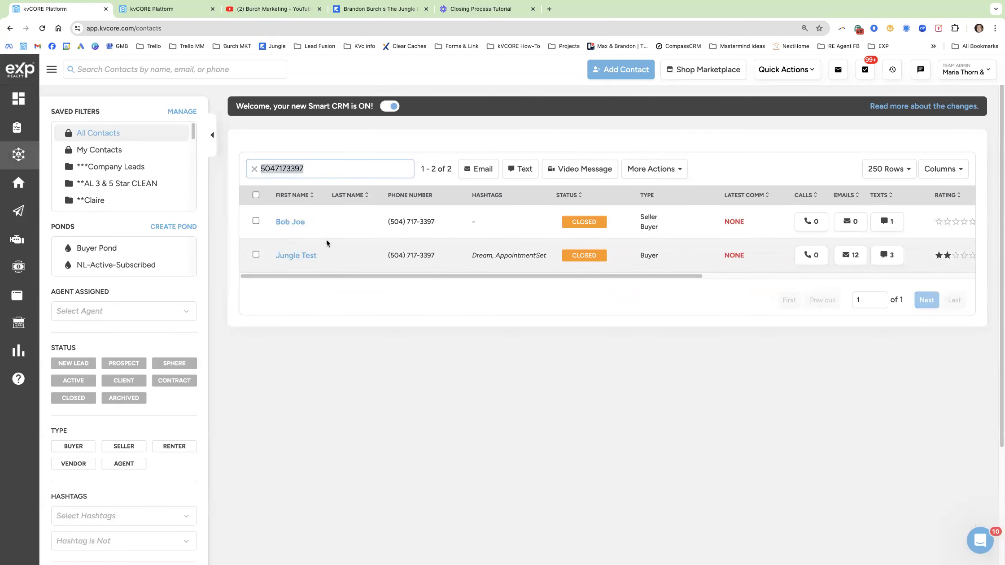
click(297, 255)
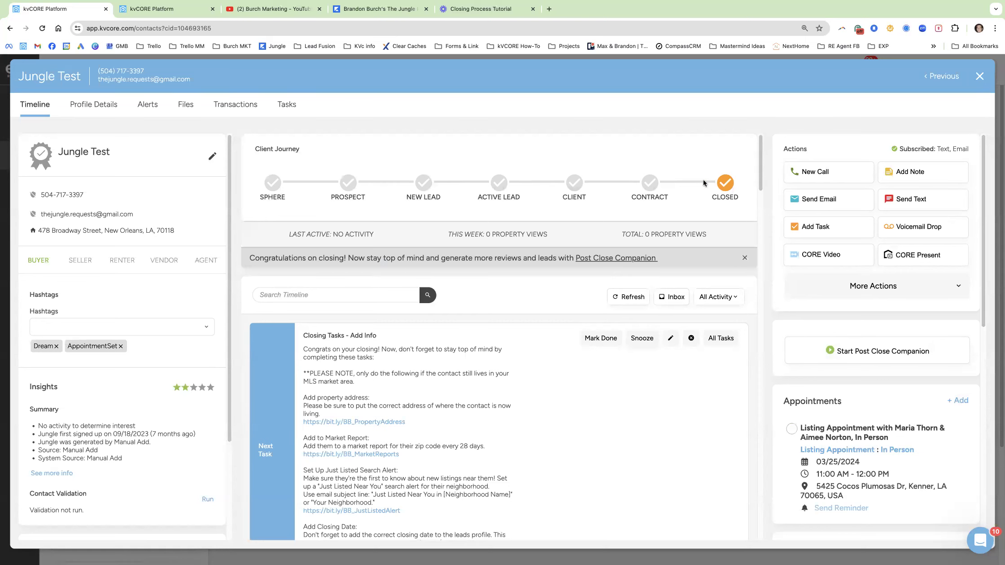
Cycle the test contact's stage through Active Lead back to Closed, confirming each change.
click(650, 184)
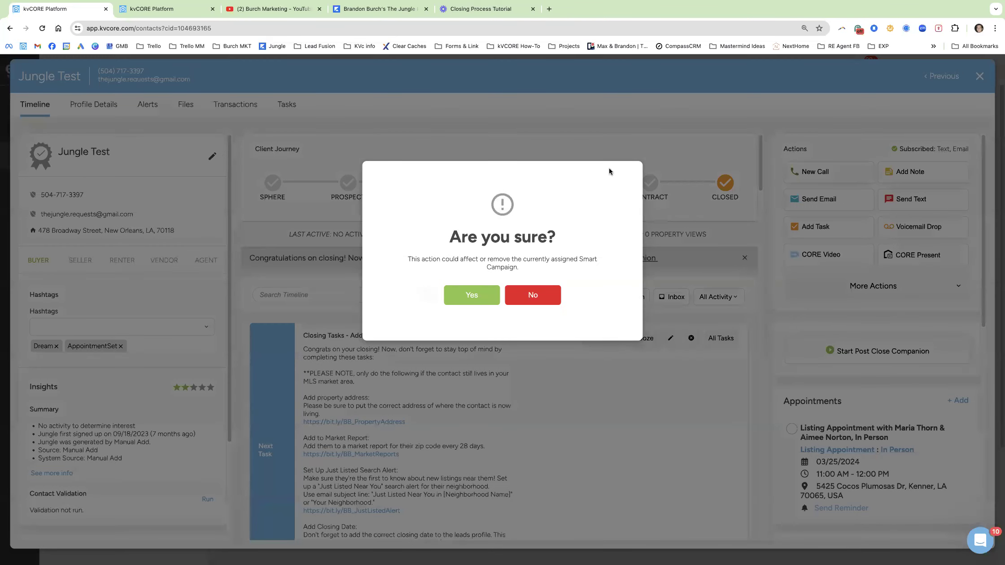
click(707, 157)
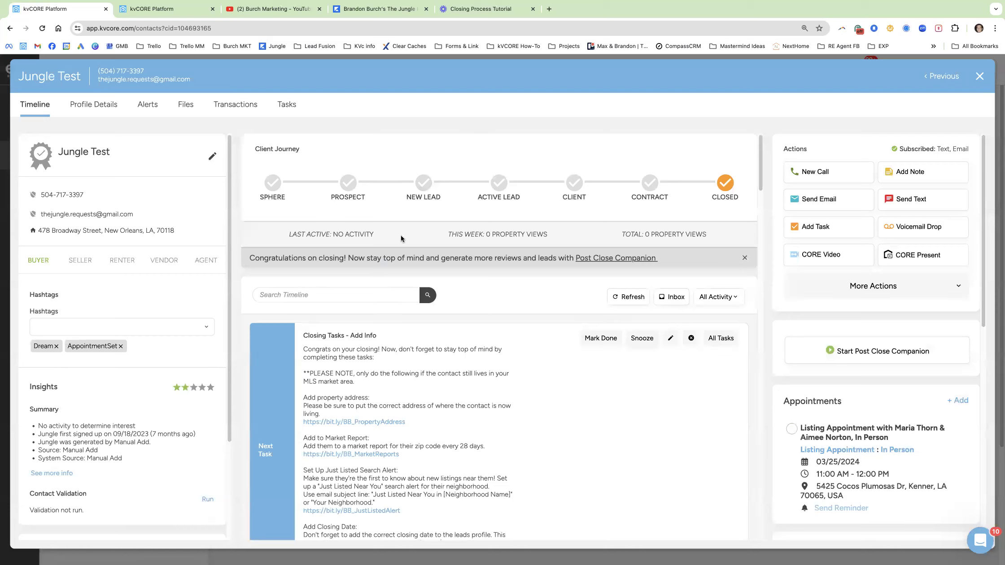
click(496, 182)
click(482, 291)
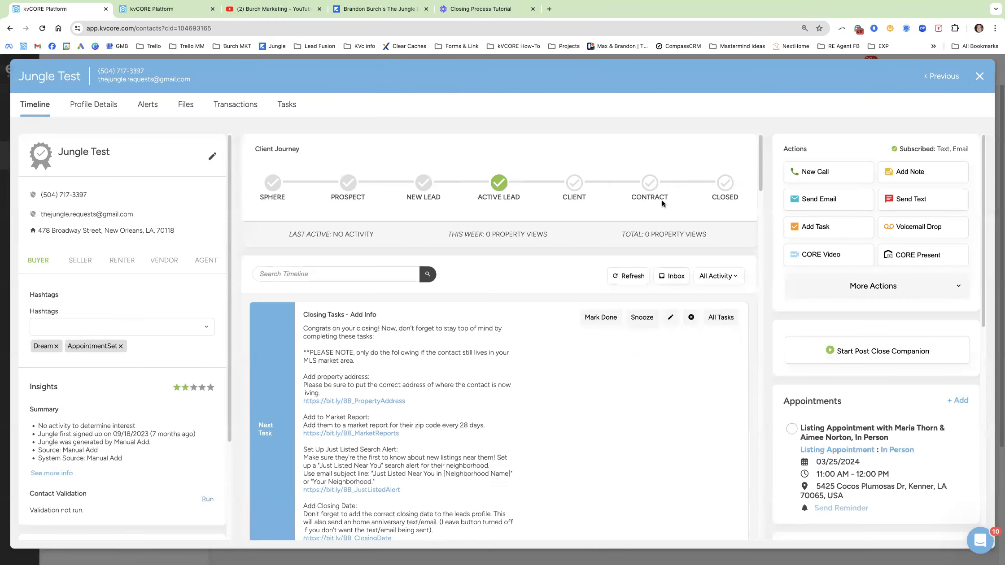
click(726, 184)
click(467, 292)
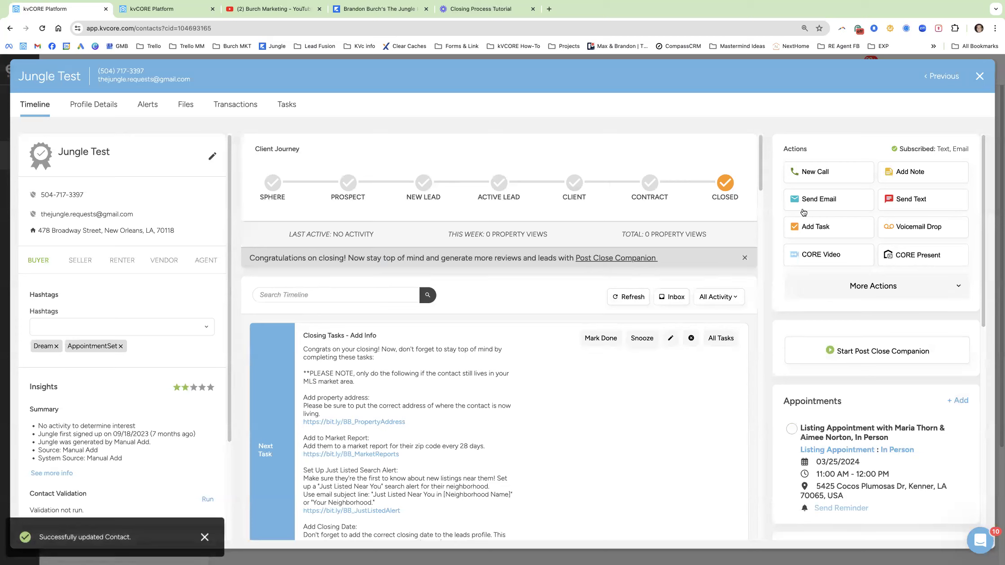
Review the Search Alerts and Market Reports sidebar after reloading, then close the contact record.
scroll(873, 310, down, 4)
scroll(872, 310, down, 2)
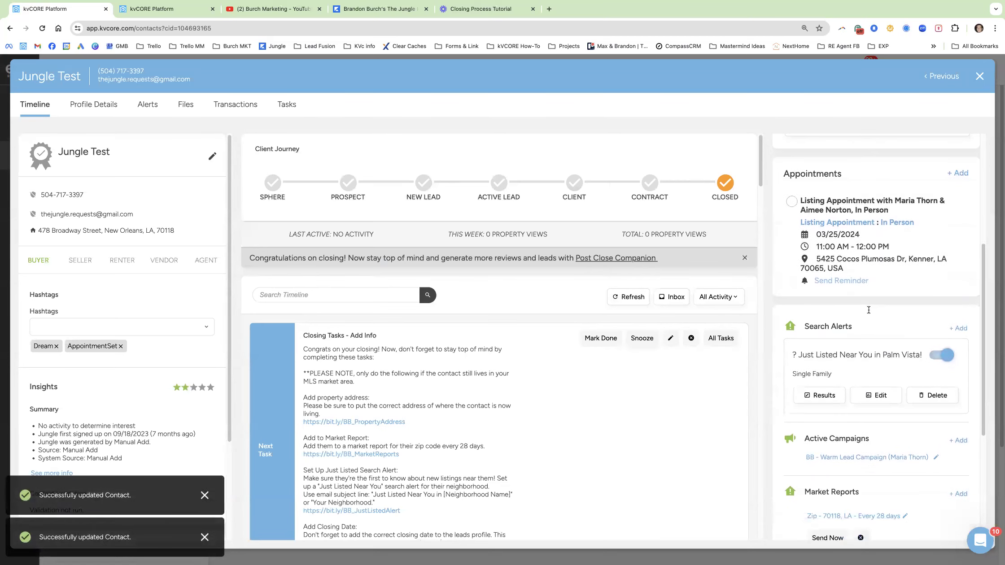
key(super+r)
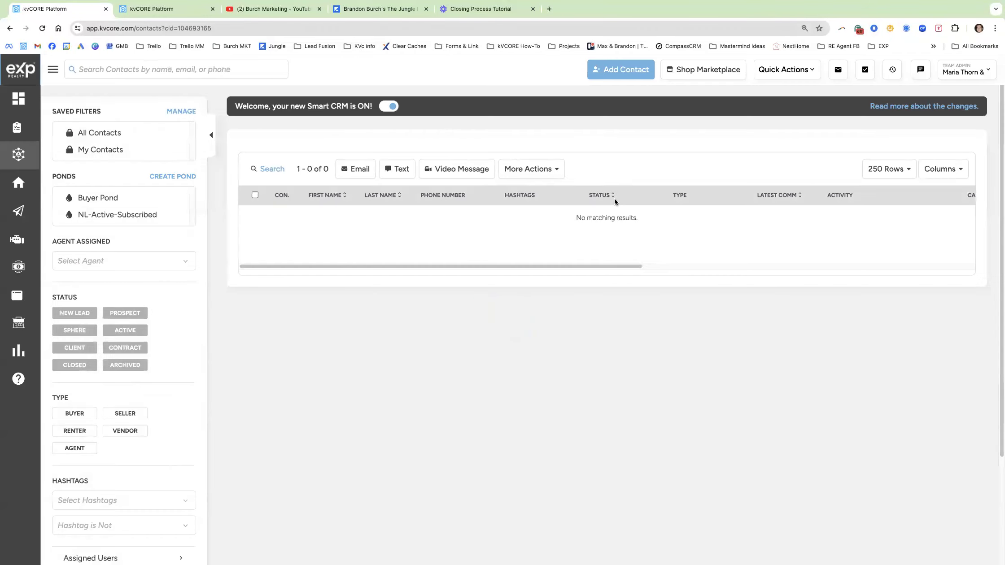
scroll(859, 402, down, 4)
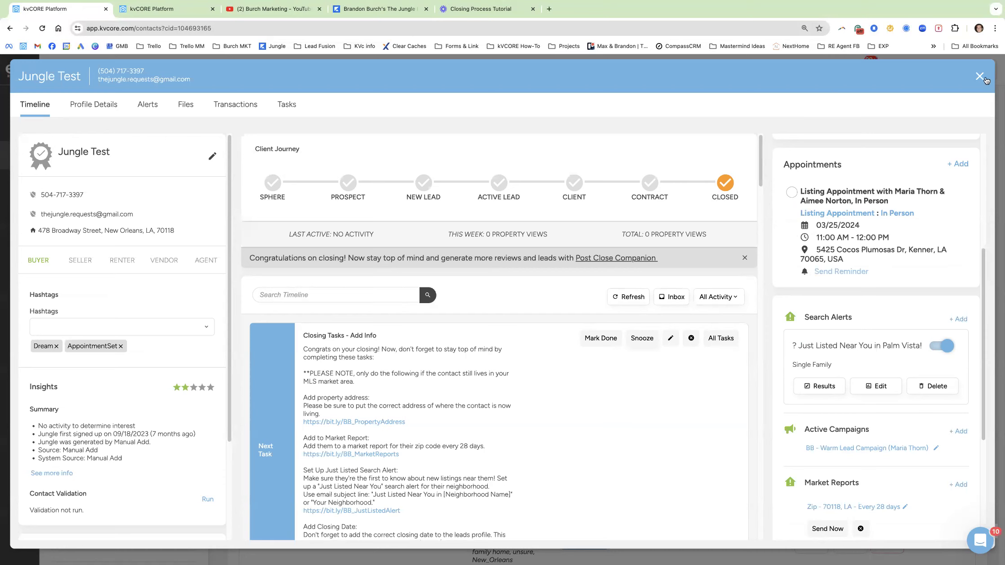
key(Escape)
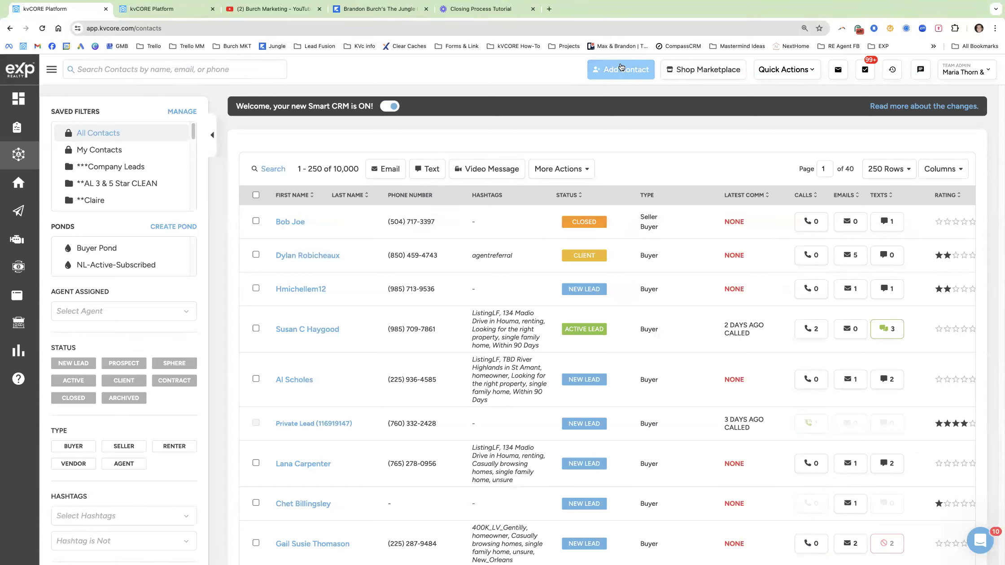
Start a new contact and enter the contact's first name, last name, e-mail and cell phone.
click(621, 67)
click(408, 206)
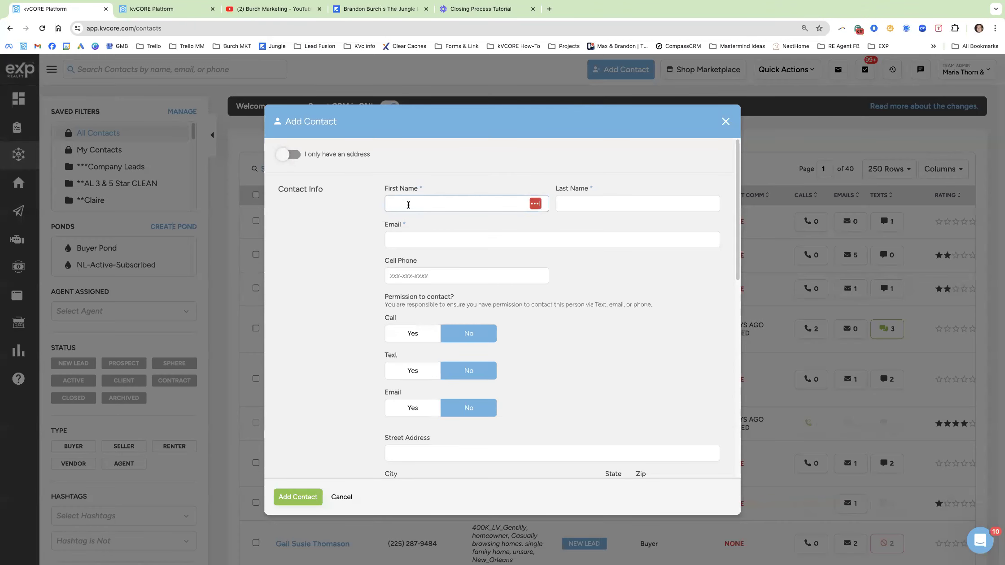
key(Tab)
key(Tab)
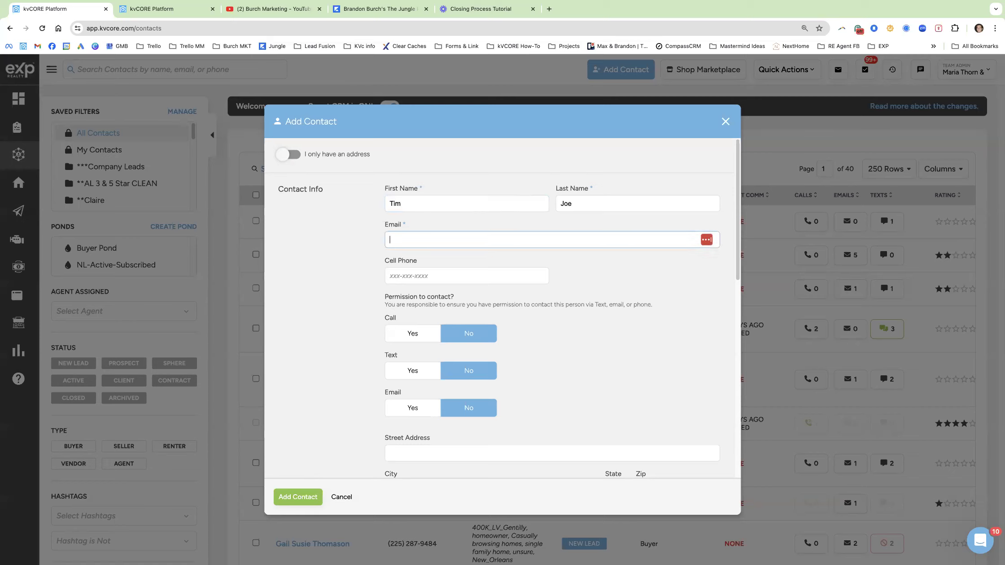
key(Tab)
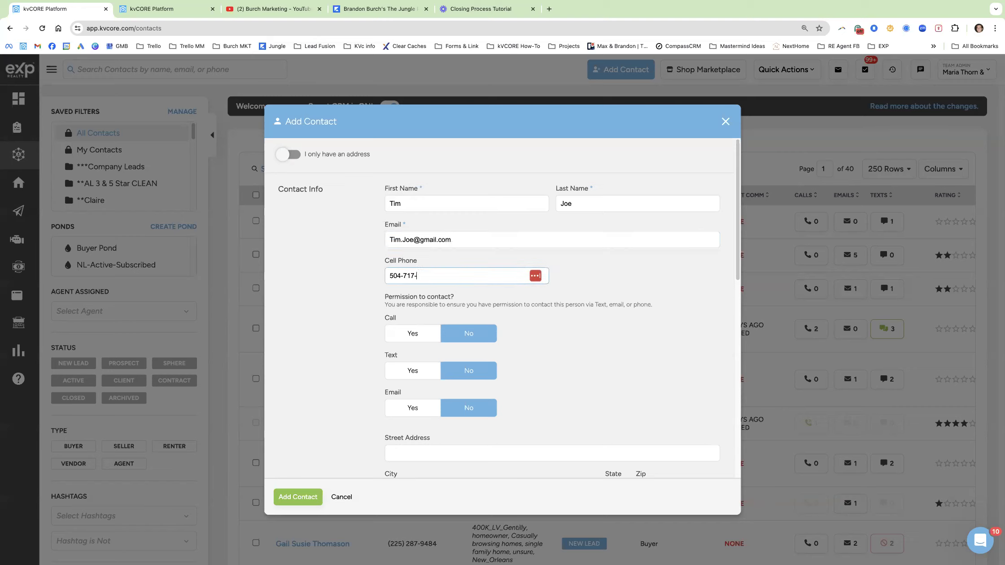
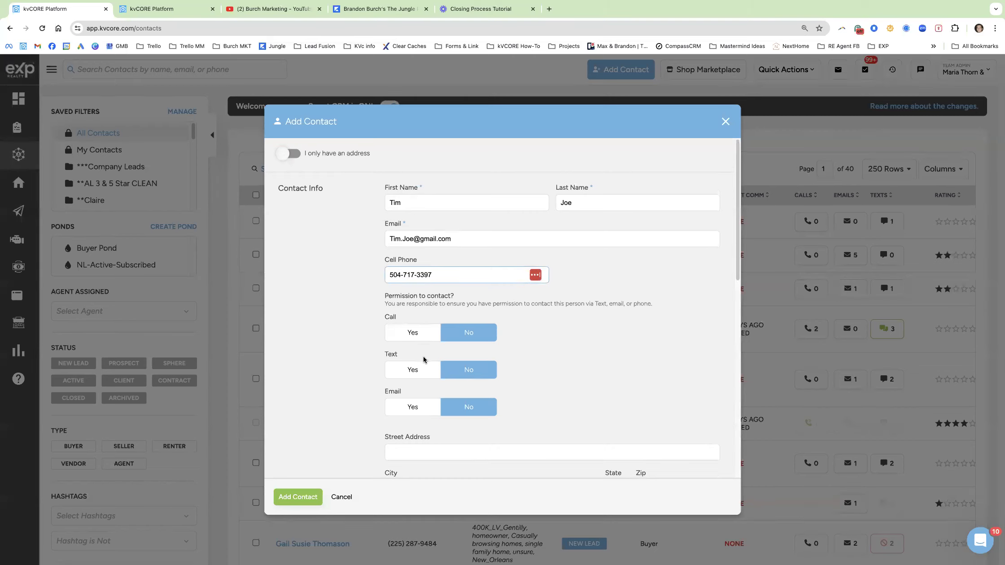
Set Call, Text and Email permissions to Yes for the new contact.
scroll(424, 360, down, 1)
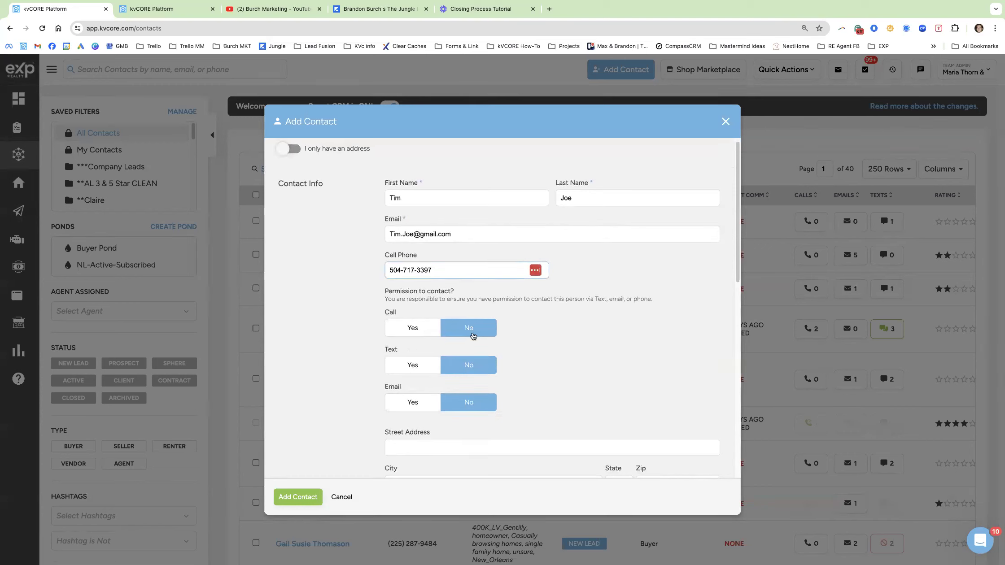
click(401, 327)
click(412, 363)
click(414, 401)
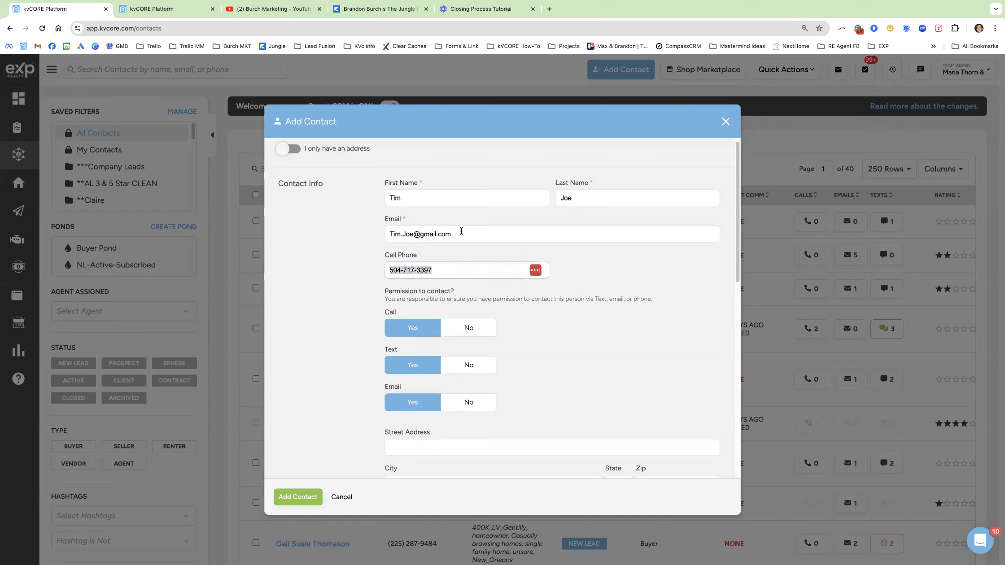
drag(461, 231, 385, 232)
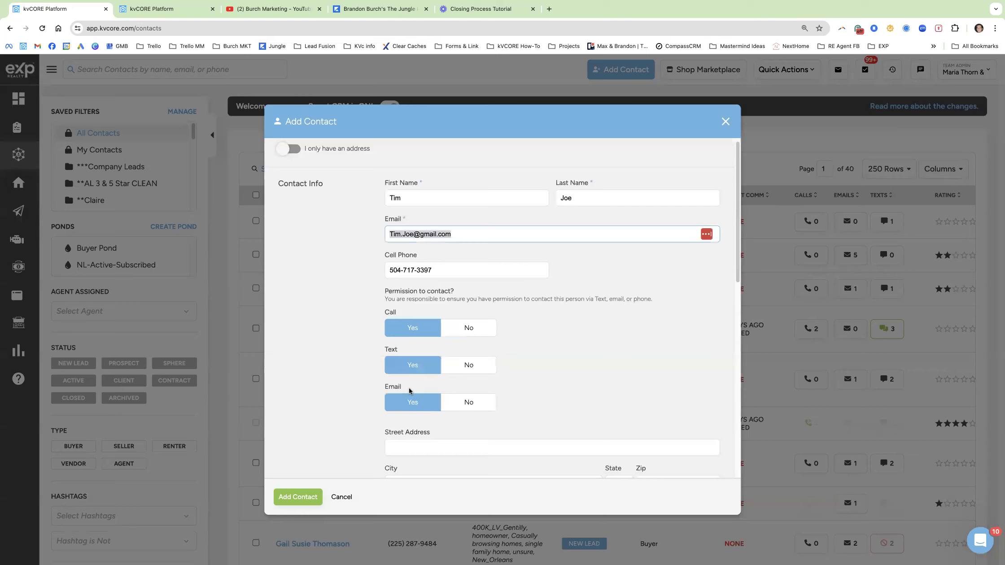
scroll(417, 375, down, 4)
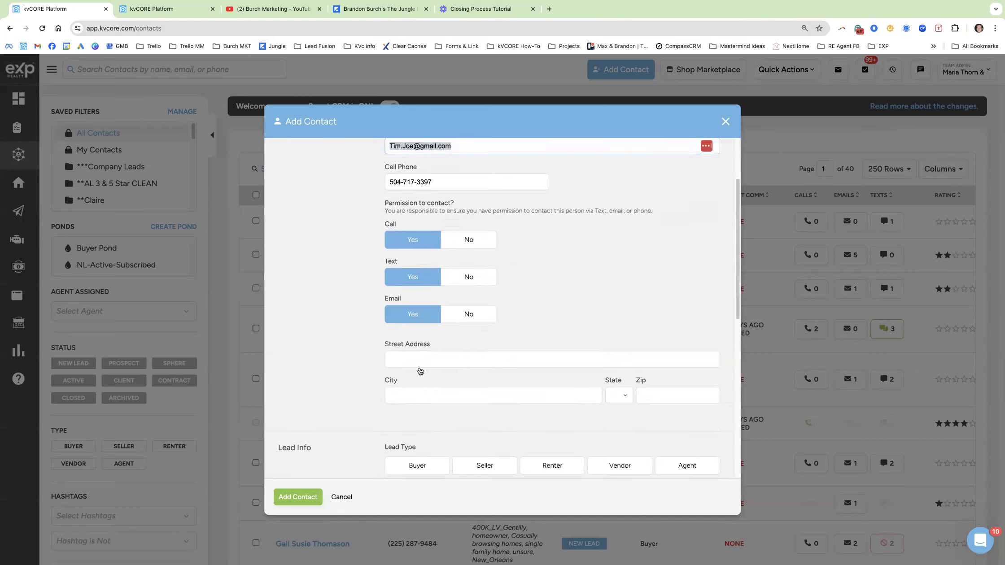
scroll(394, 369, down, 1)
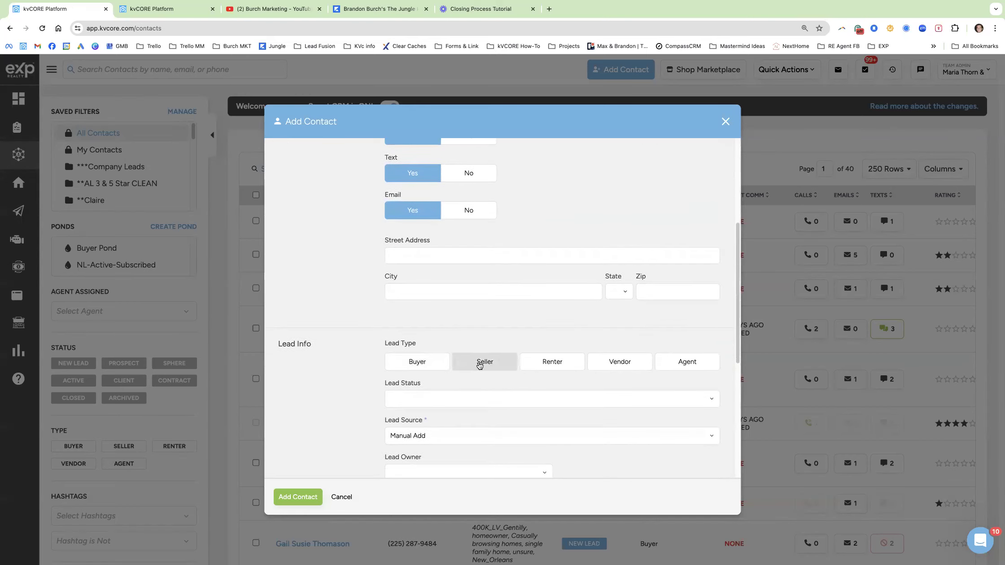
Select both Buyer and Seller as the new contact's Lead Type.
click(439, 365)
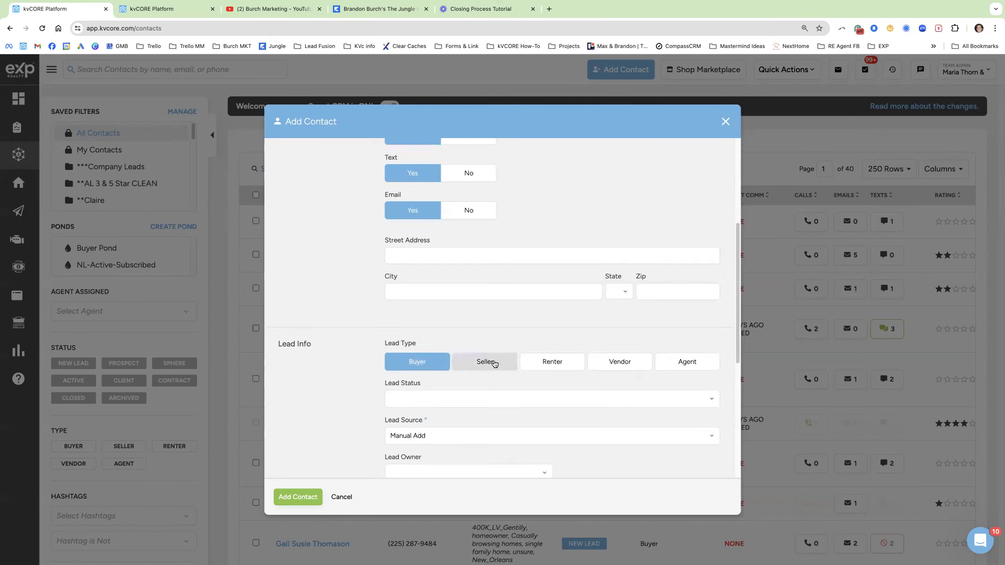
click(475, 368)
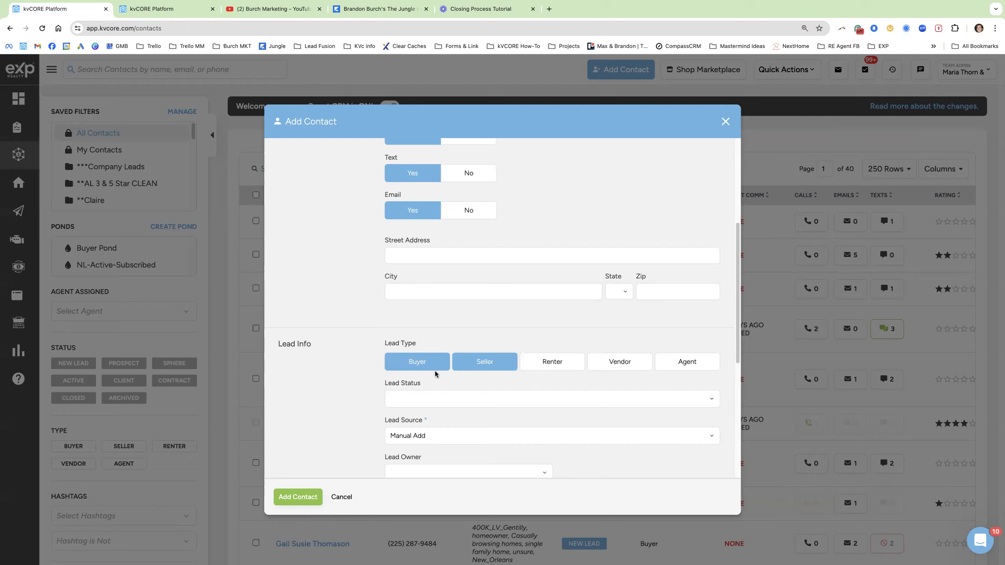
scroll(337, 363, down, 3)
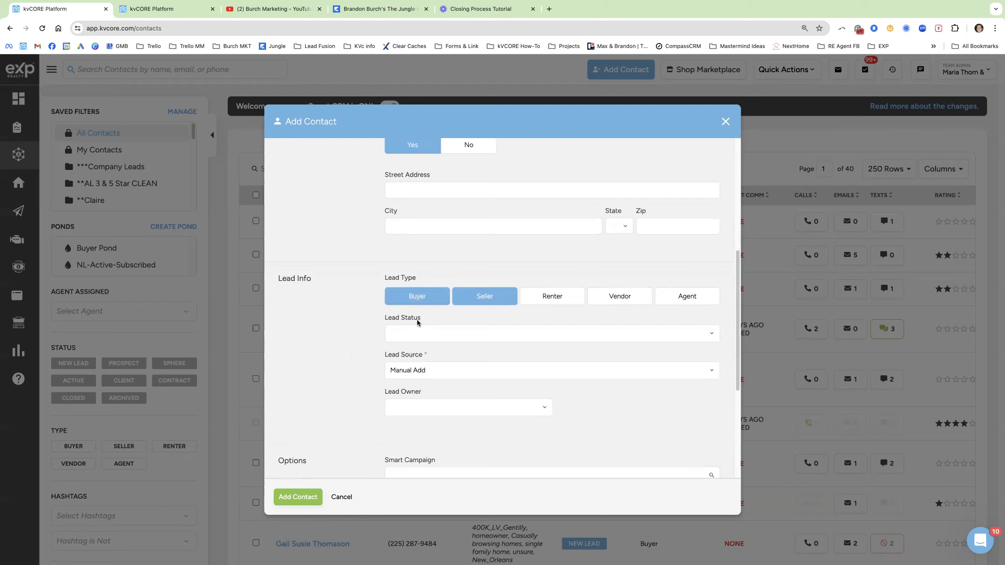
click(422, 332)
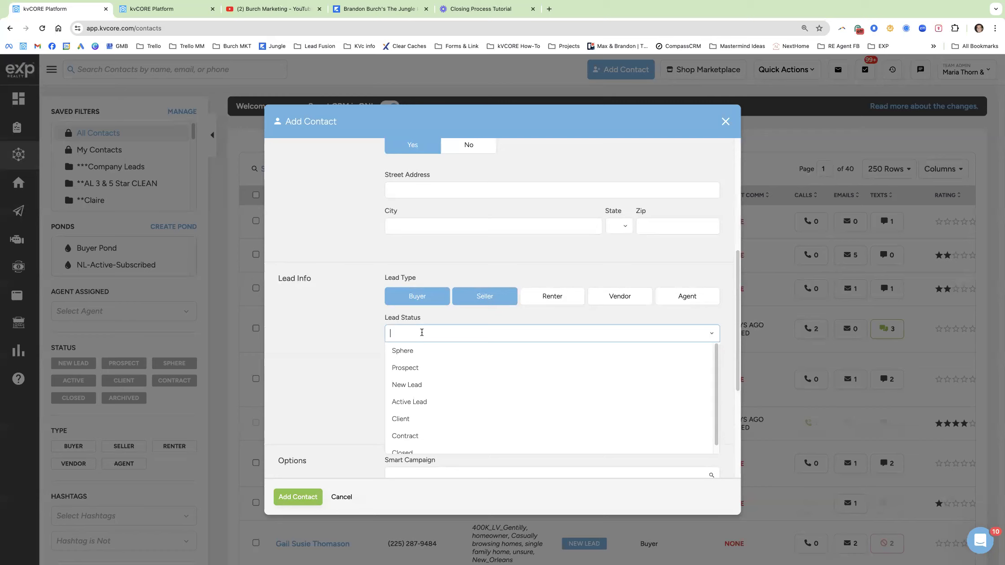
Choose Closed as the lead status and scroll through the form to review every field.
scroll(340, 399, down, 2)
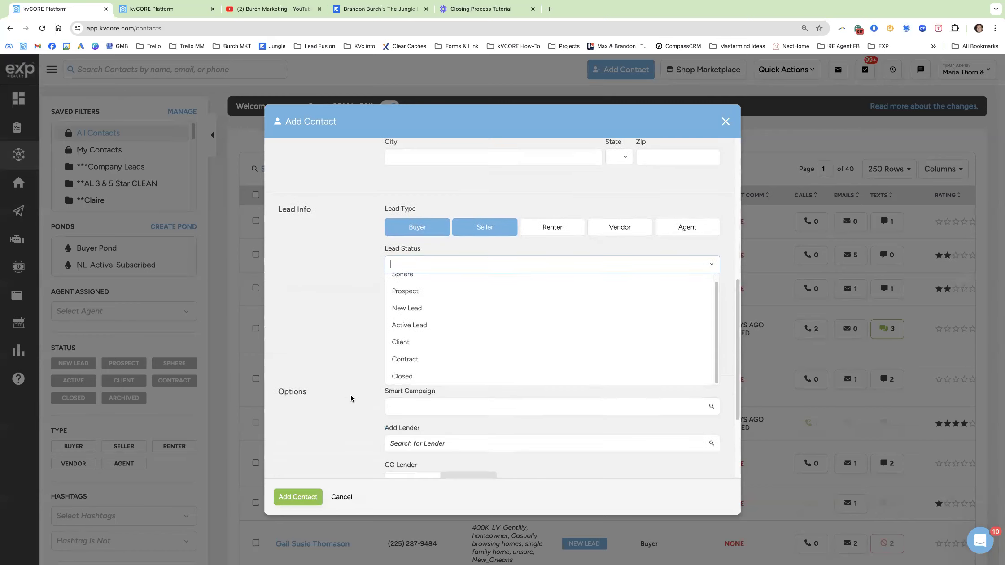
click(419, 379)
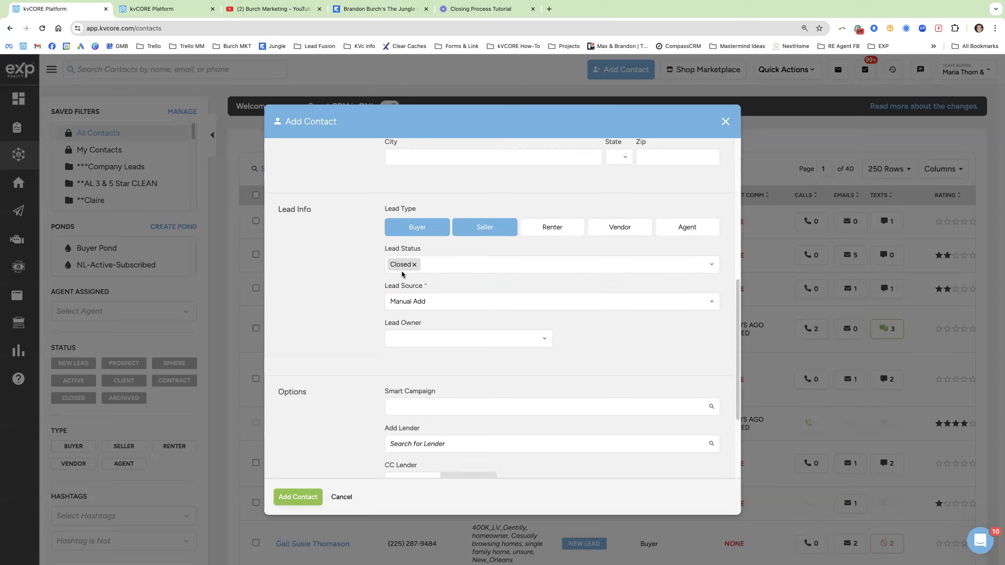
scroll(341, 290, down, 2)
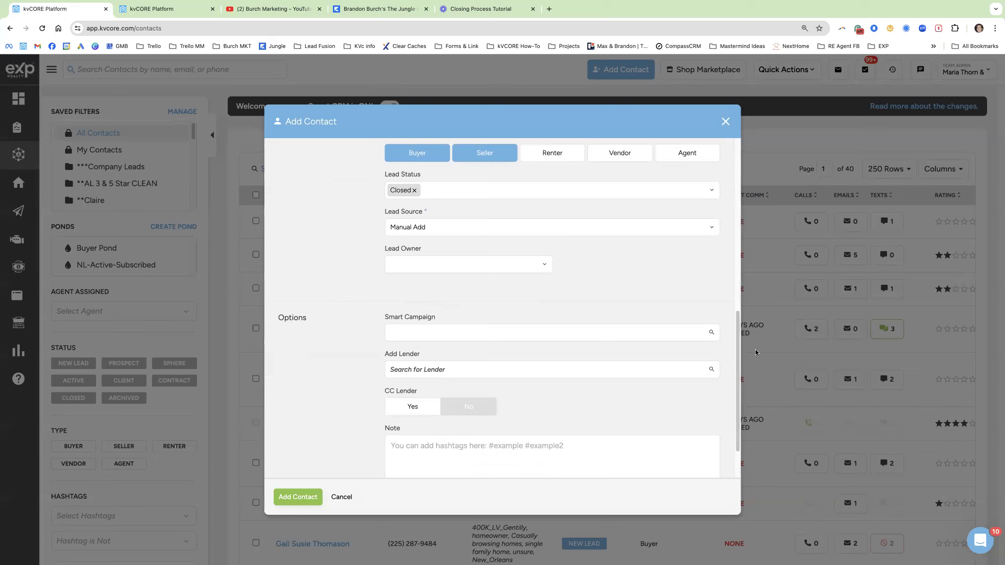
scroll(727, 275, up, 5)
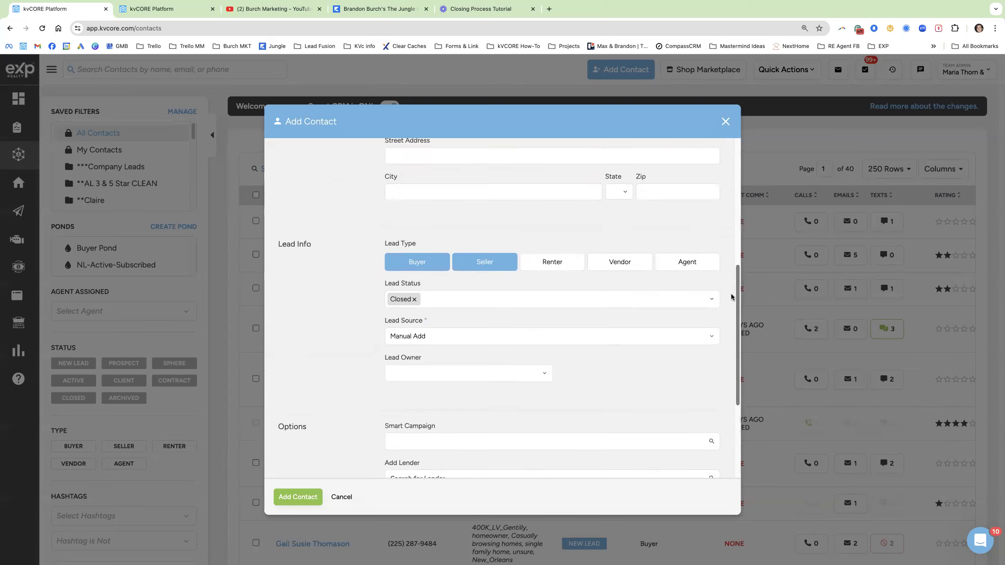
scroll(740, 224, up, 3)
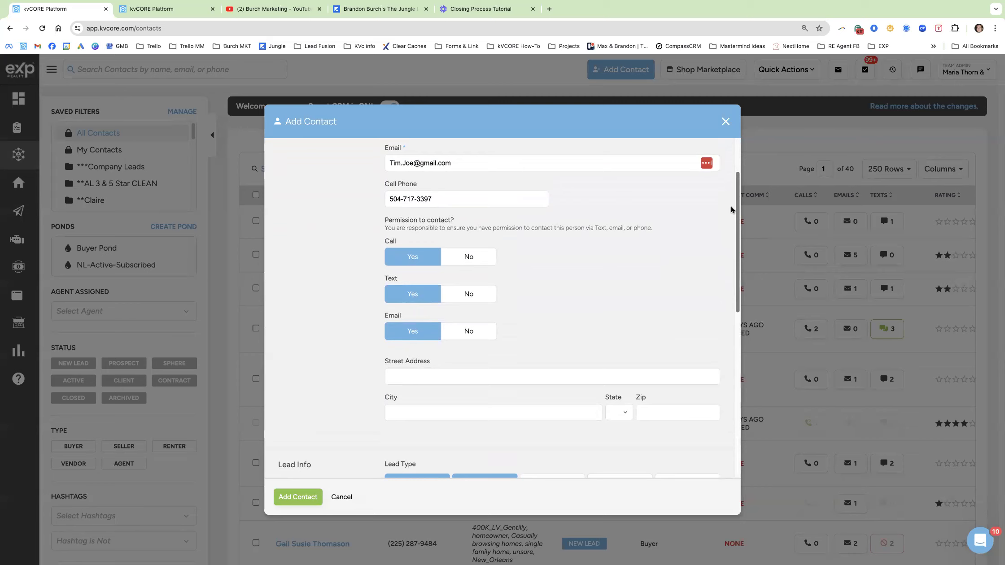
scroll(731, 207, up, 2)
scroll(731, 215, down, 4)
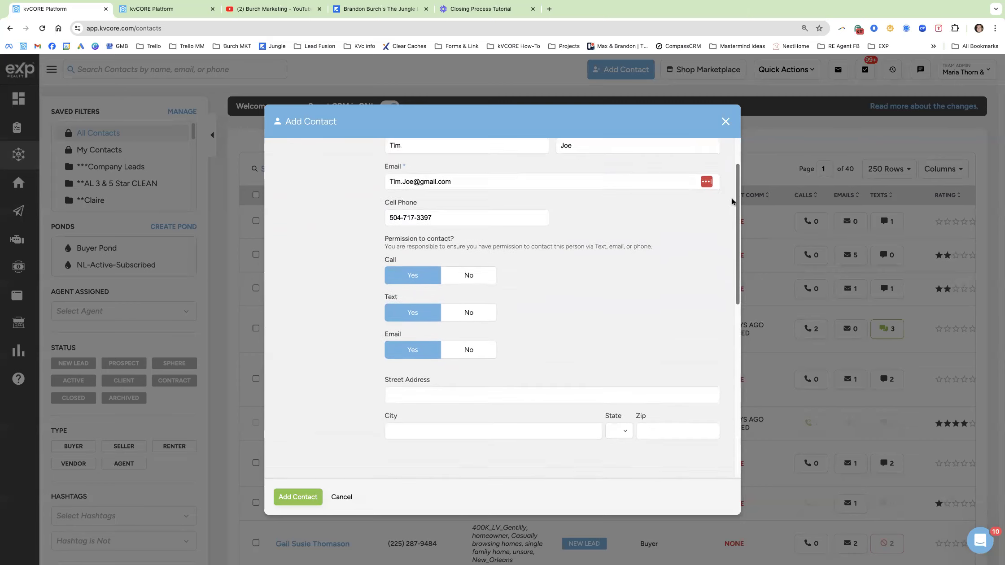
scroll(732, 226, down, 4)
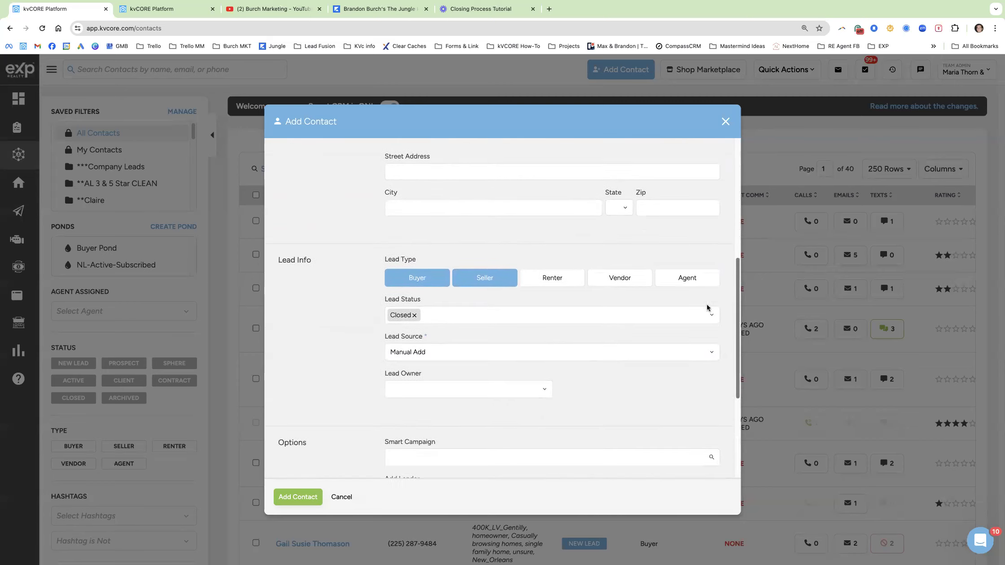
Save the contact and check its timeline for BB - Closing To-Do's and BB - Closing Campaign.
click(297, 498)
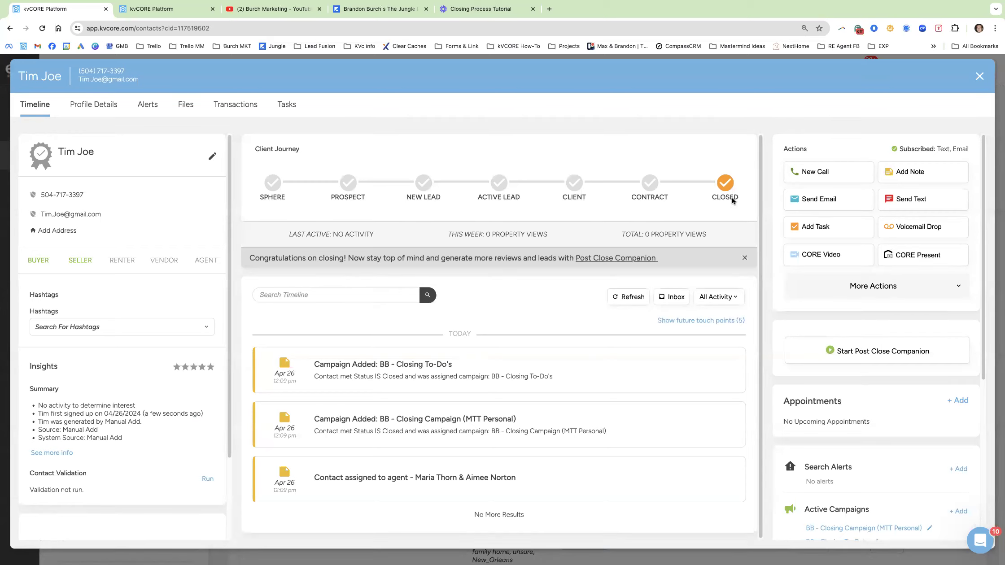
drag(563, 378, 312, 366)
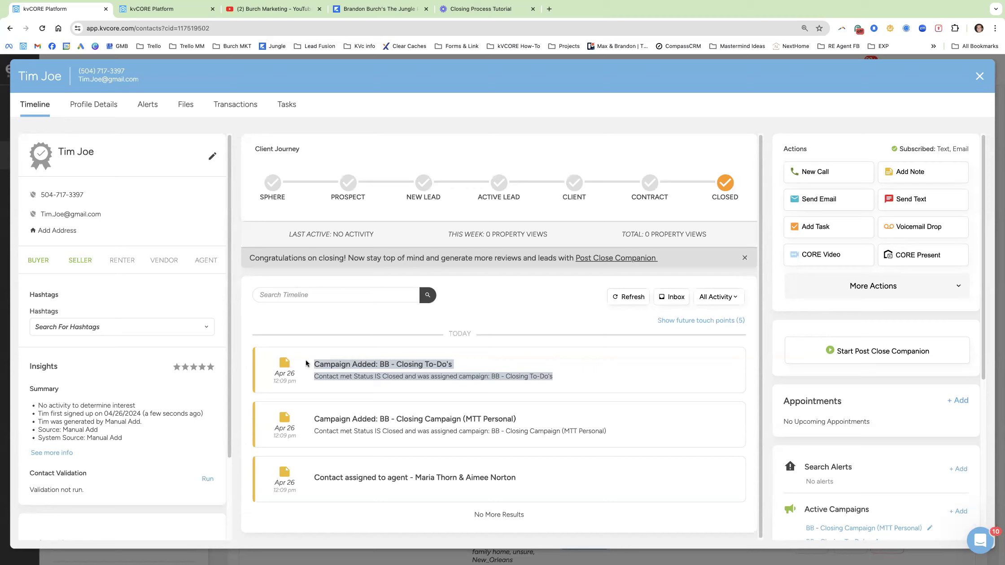
click(457, 346)
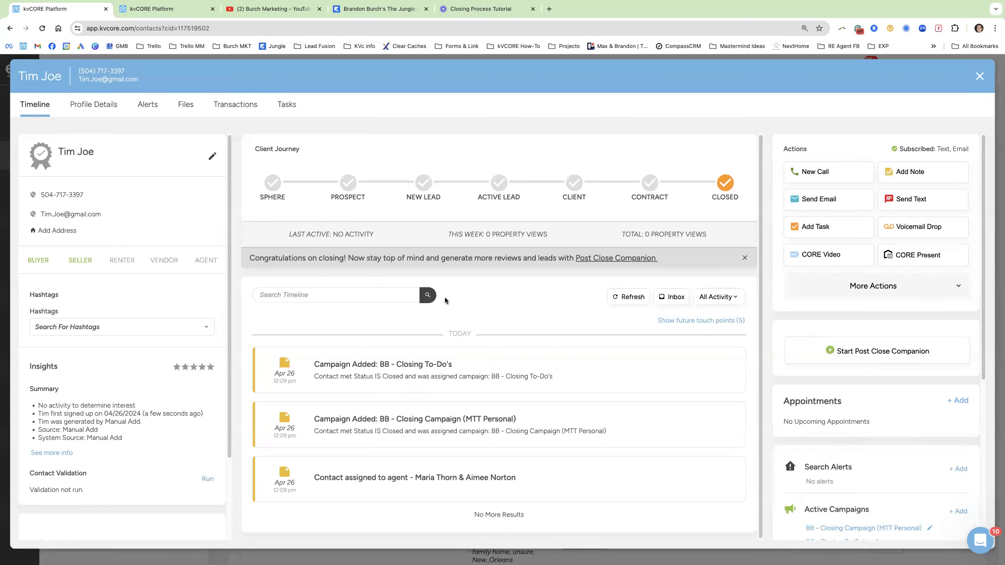
Review the closing tasks, reload the new contact's page, then close the contact record panel.
click(153, 10)
drag(410, 495, 299, 277)
click(505, 309)
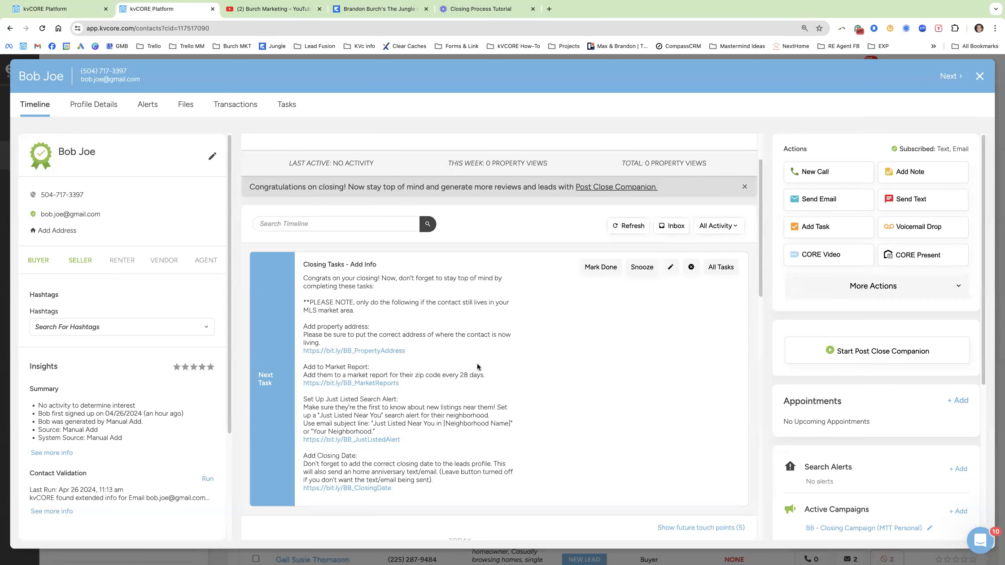
click(80, 10)
key(super+r)
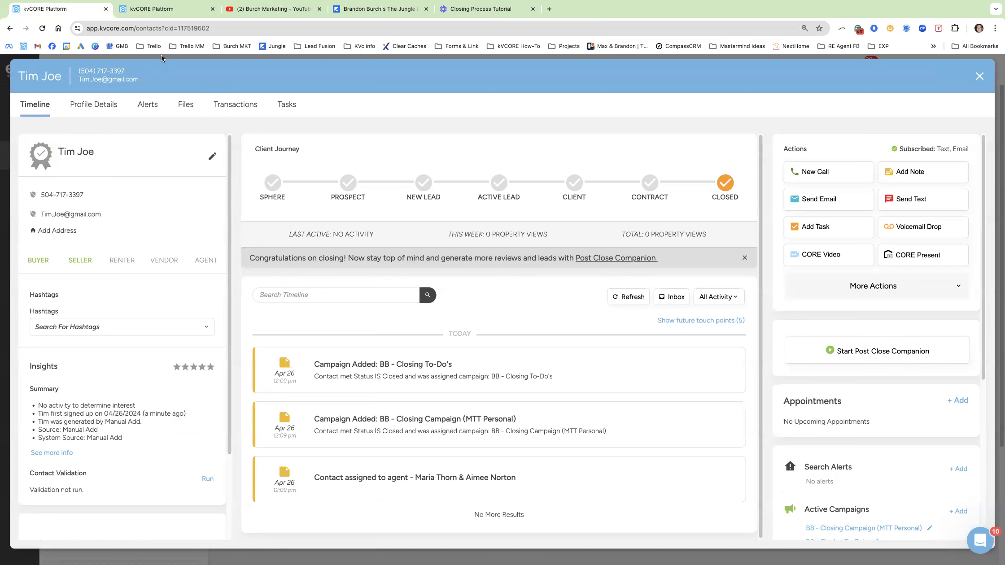
click(154, 17)
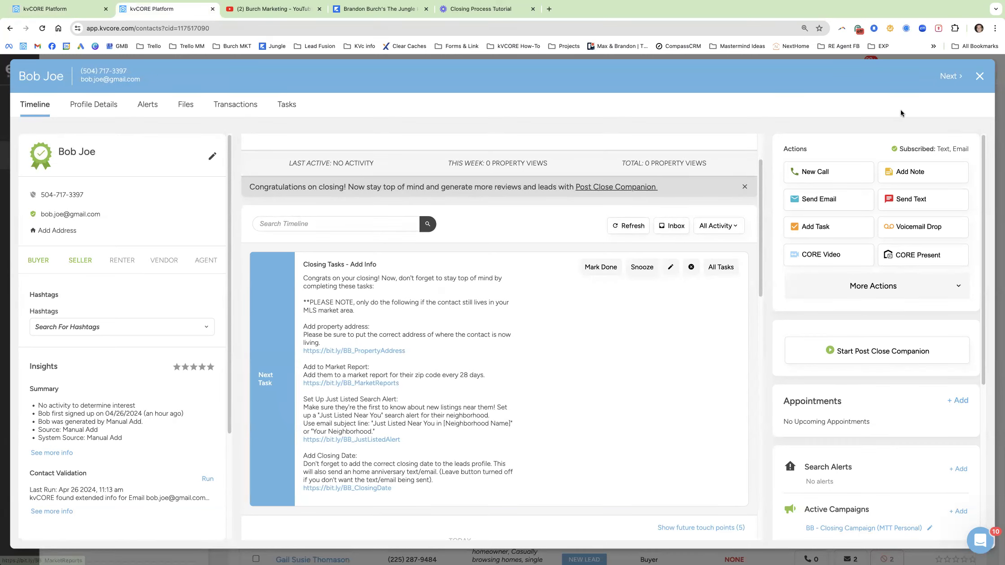
click(981, 77)
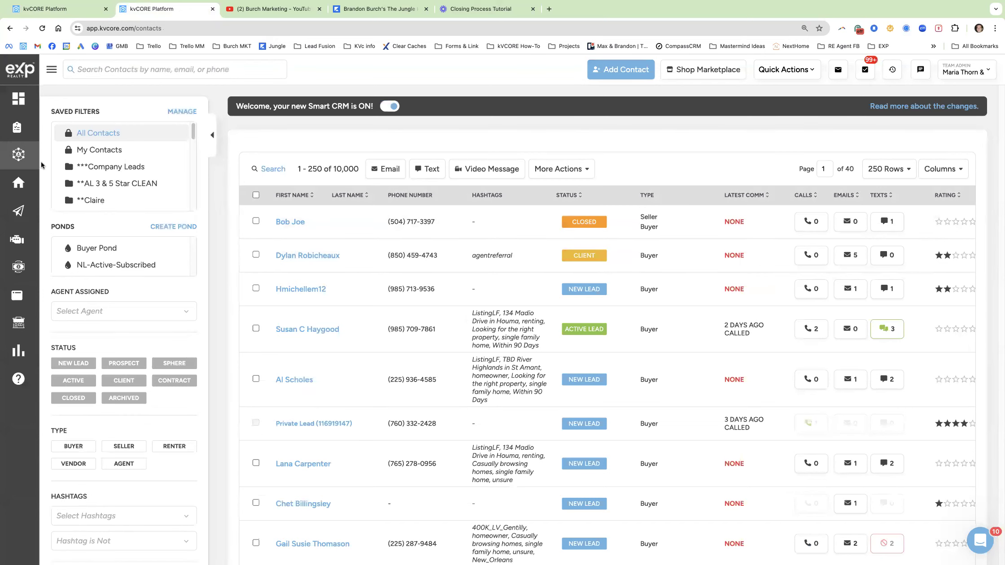
Return to the kvCORE dashboard home page.
click(14, 96)
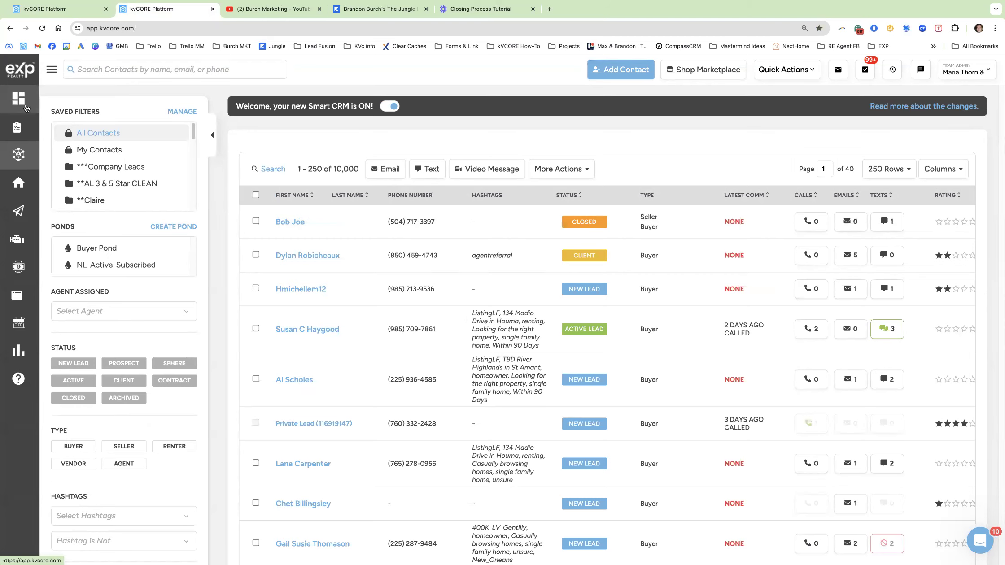
click(26, 107)
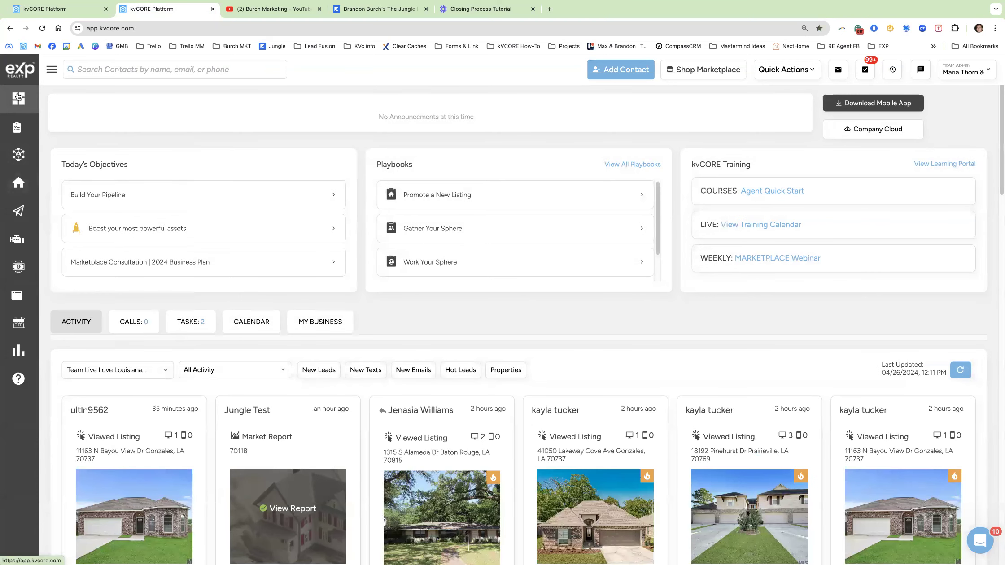
Review the Due Today tasks and the full incomplete tasks list on the dashboard.
click(197, 324)
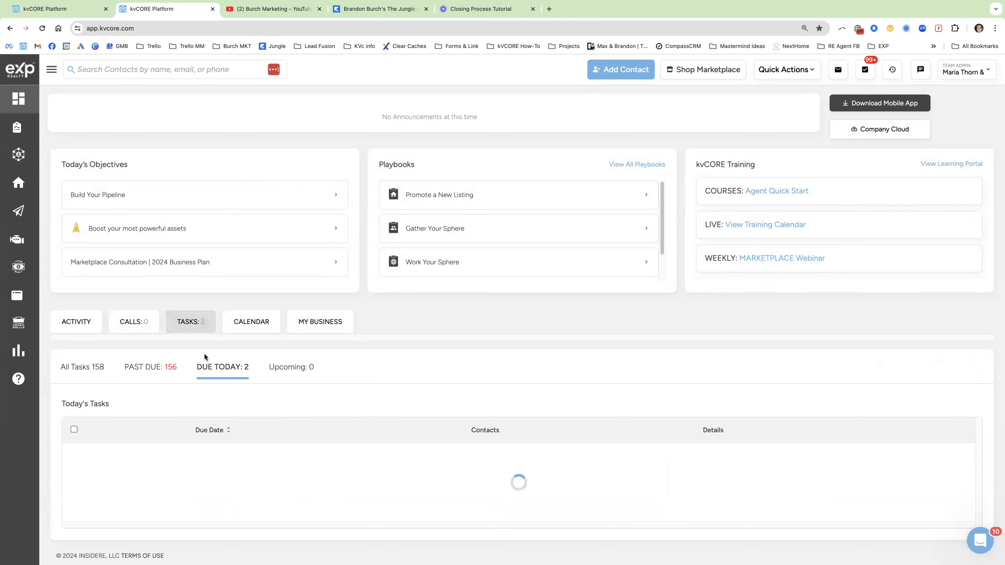
scroll(204, 355, down, 3)
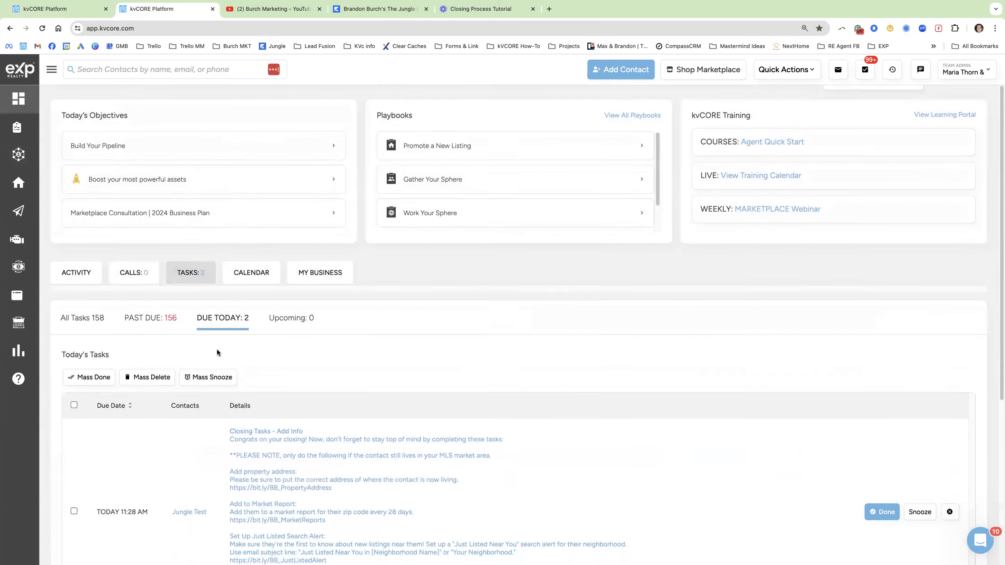
scroll(183, 432, down, 2)
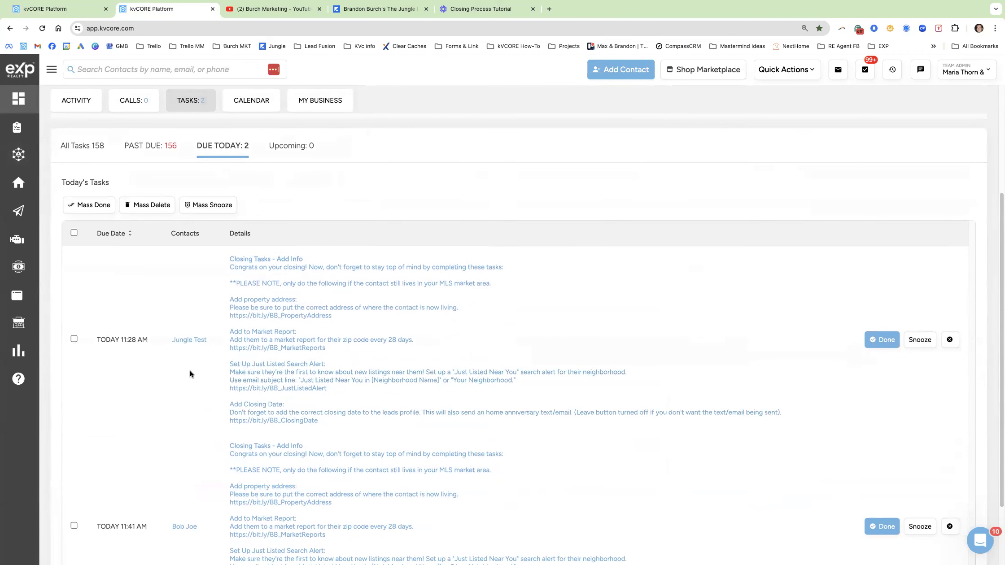
scroll(217, 385, down, 1)
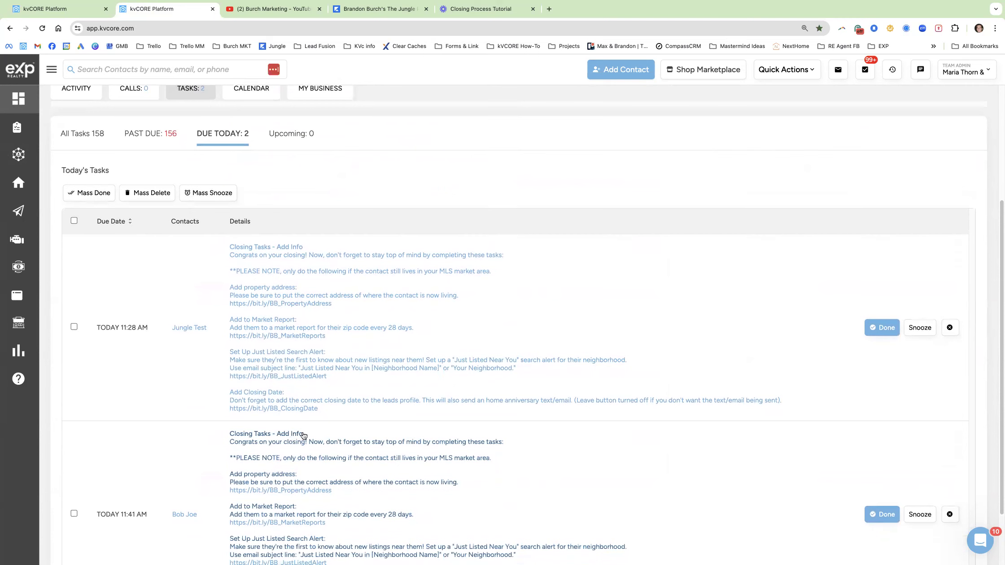
scroll(324, 423, up, 1)
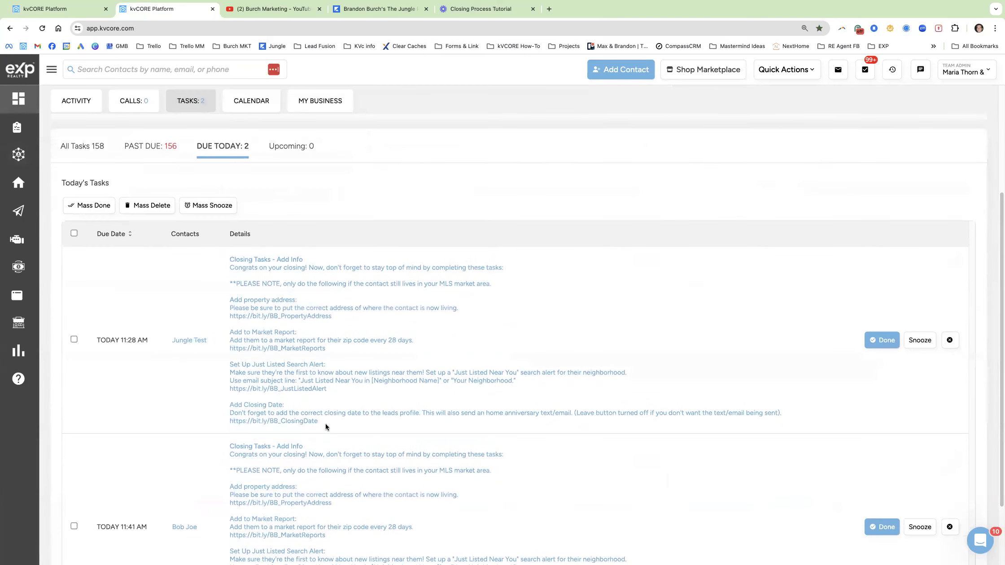
scroll(317, 424, up, 5)
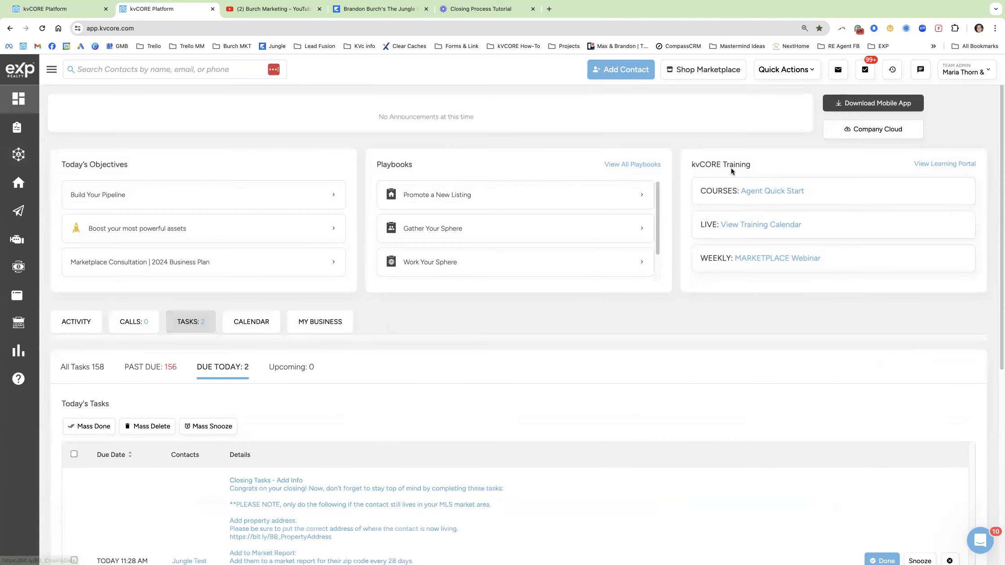
click(865, 70)
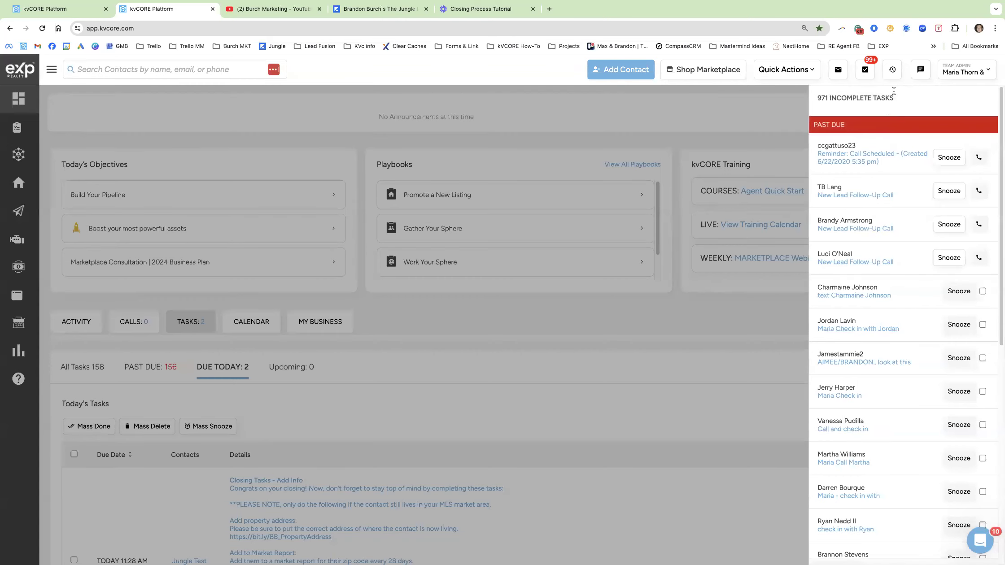
click(530, 344)
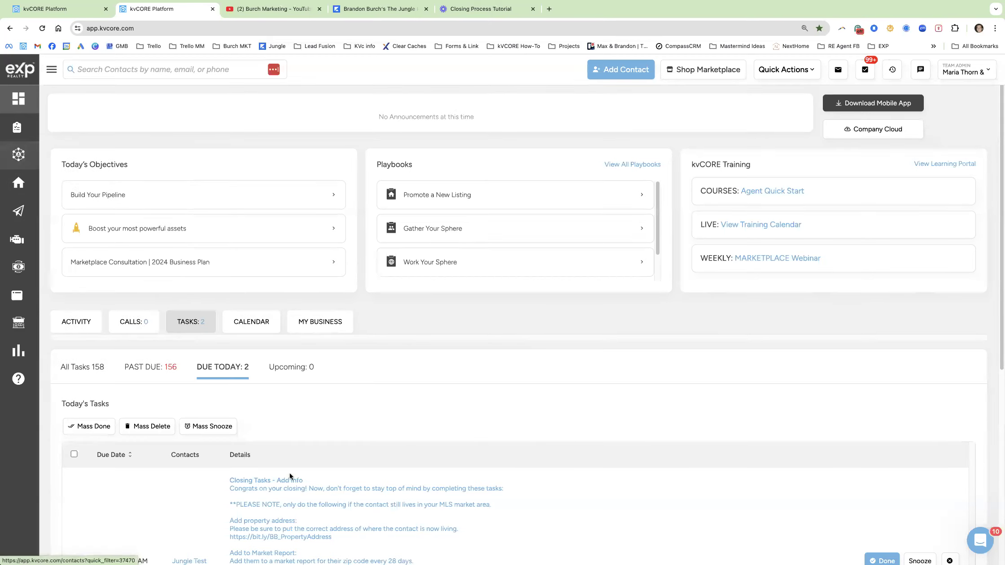
Open the closed contact's record from its closing task row.
scroll(290, 476, down, 4)
scroll(194, 439, down, 4)
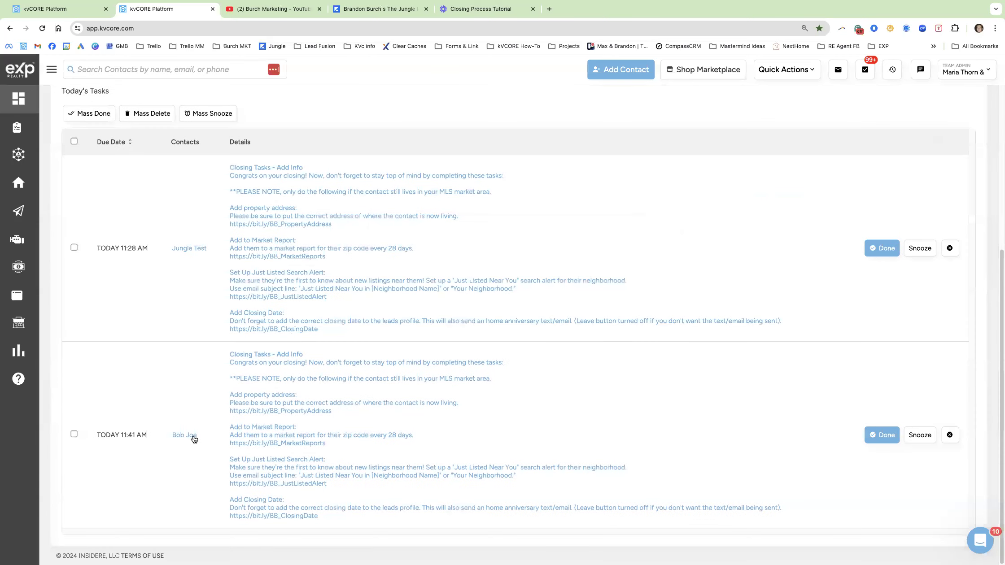
click(188, 435)
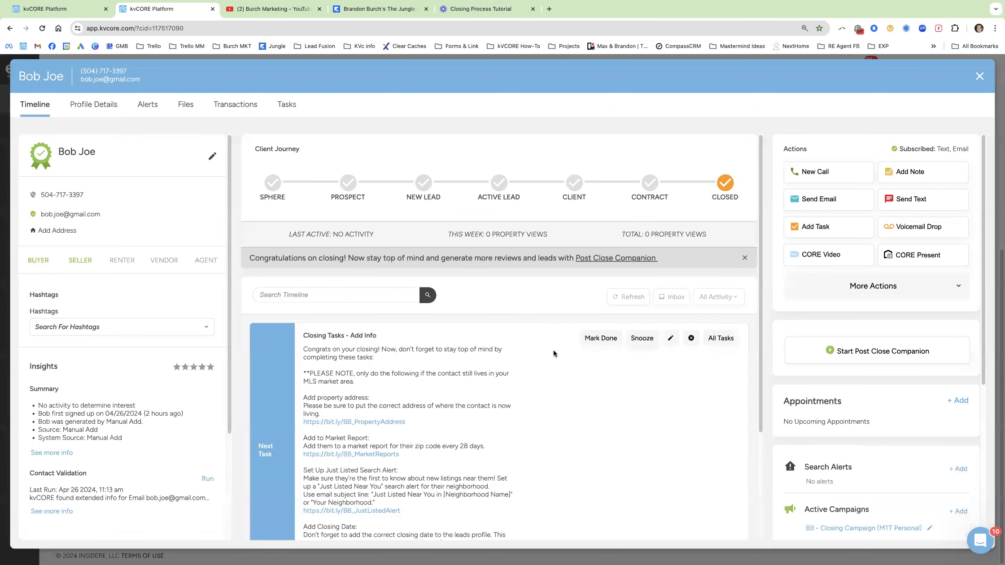
Add the contact's address by entering 368, picking the suggested match, and saving.
scroll(542, 346, down, 2)
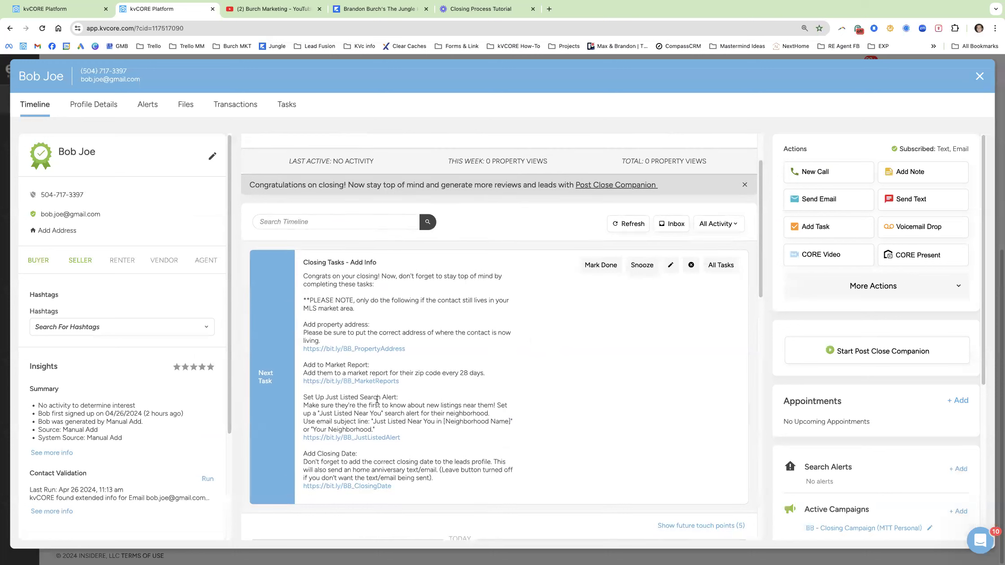
click(352, 346)
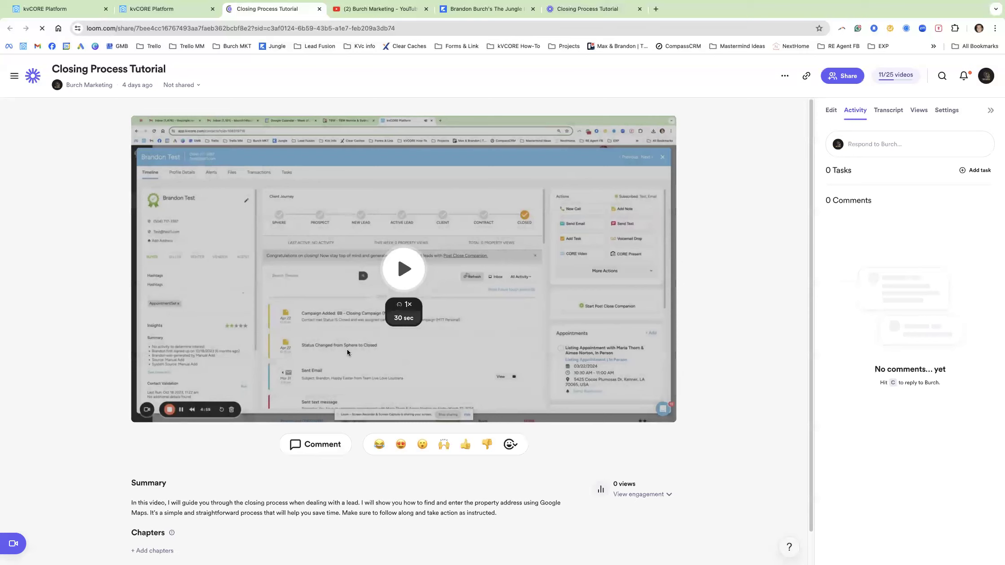
click(169, 14)
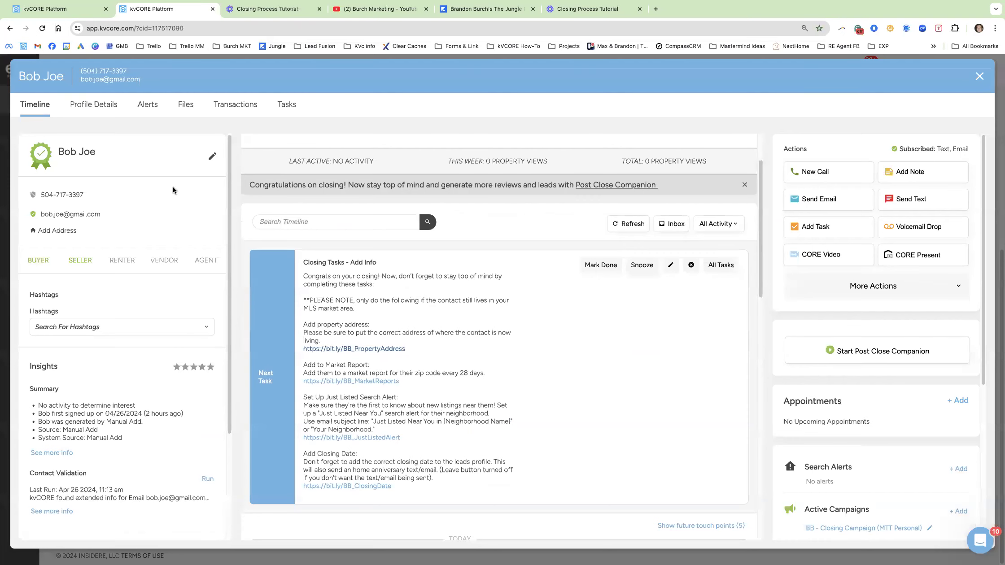
click(71, 231)
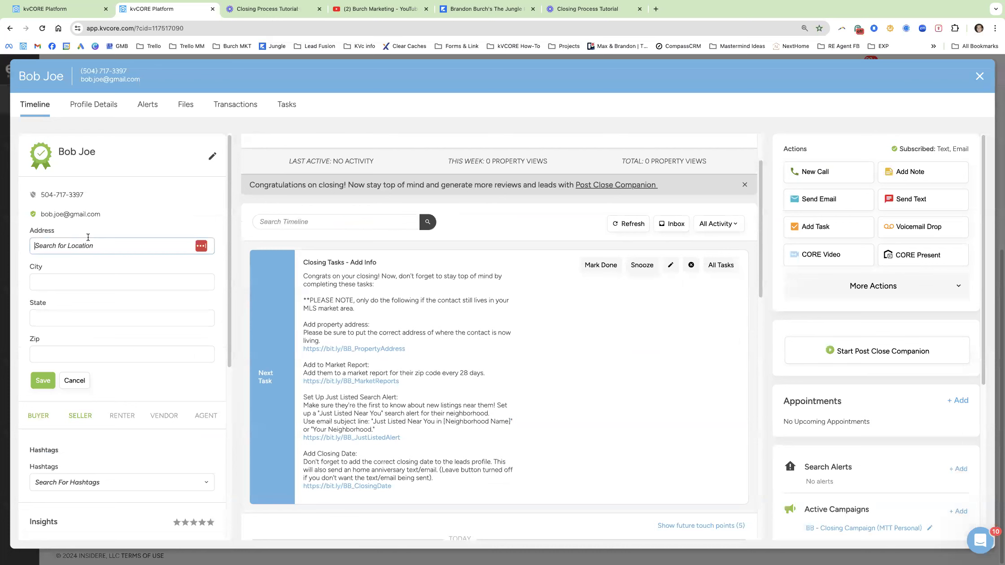
text(368)
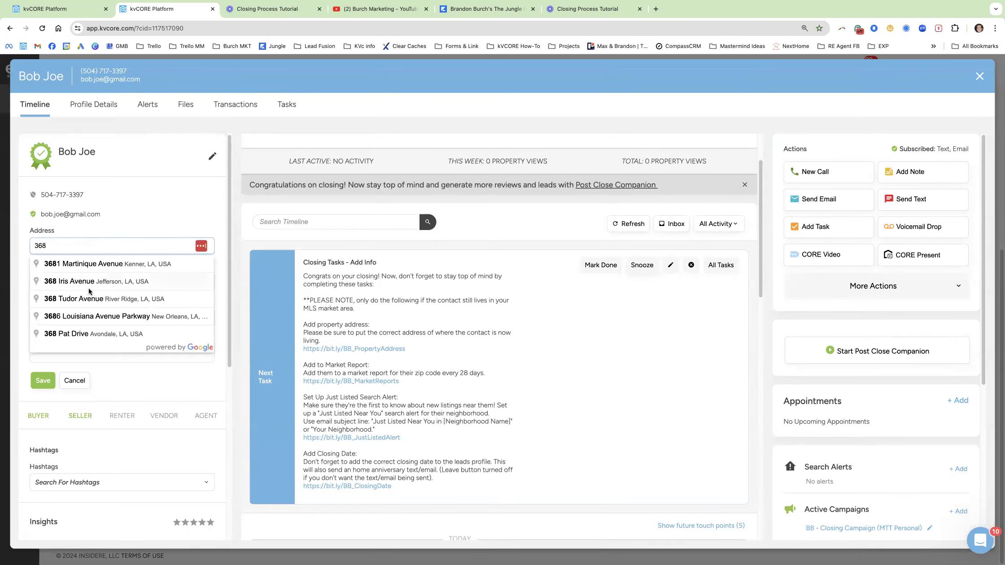
click(100, 334)
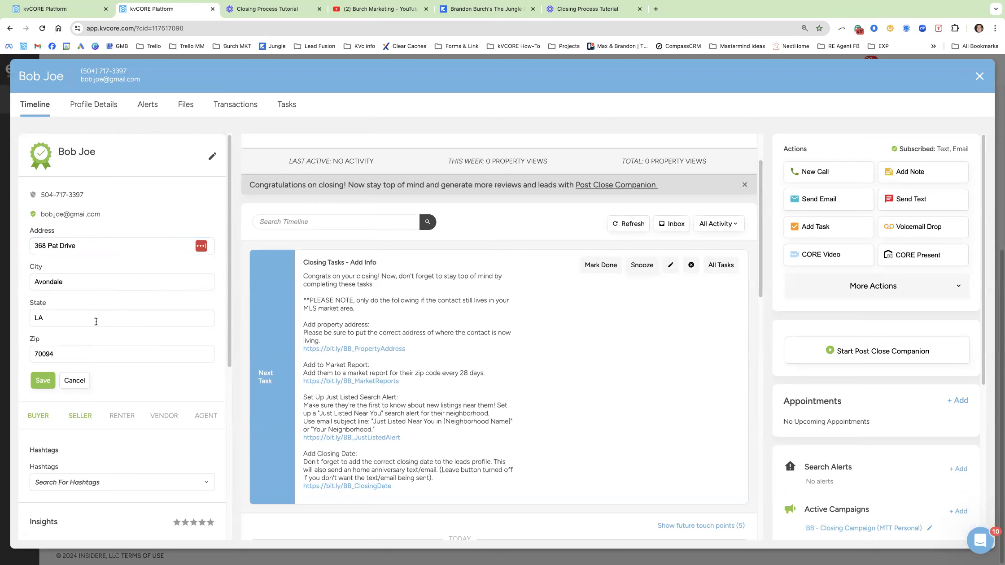
click(47, 380)
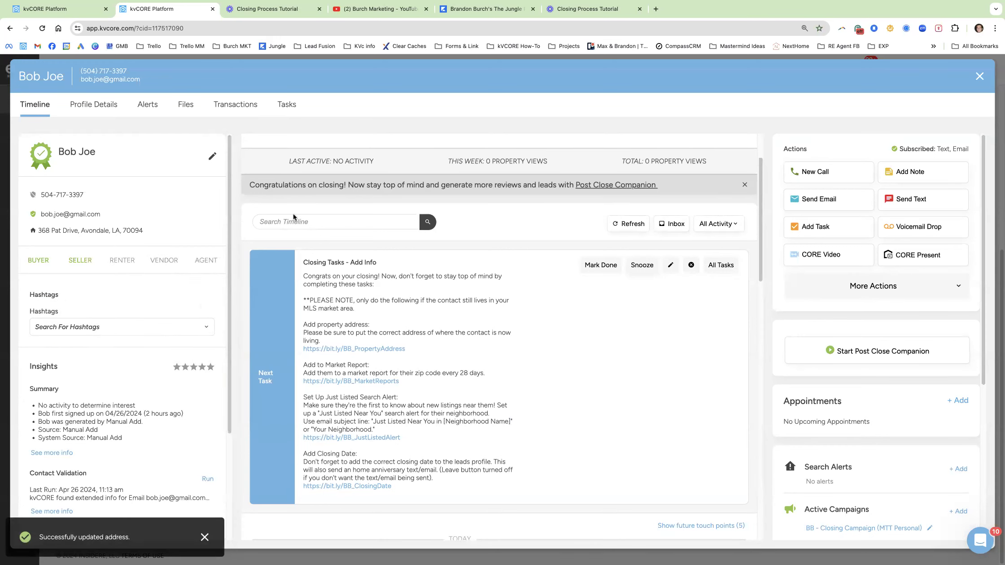
drag(434, 350, 361, 329)
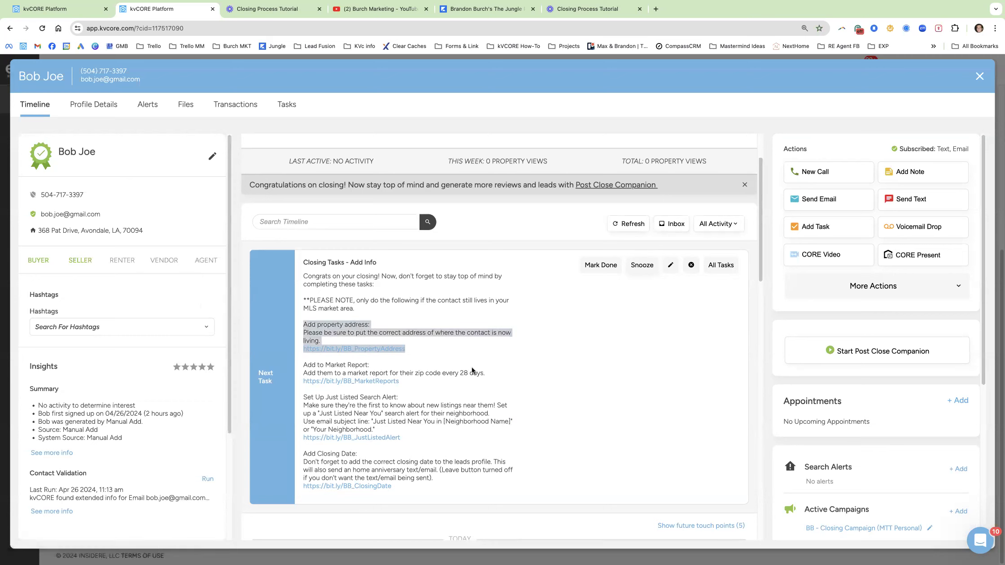
drag(430, 382, 303, 364)
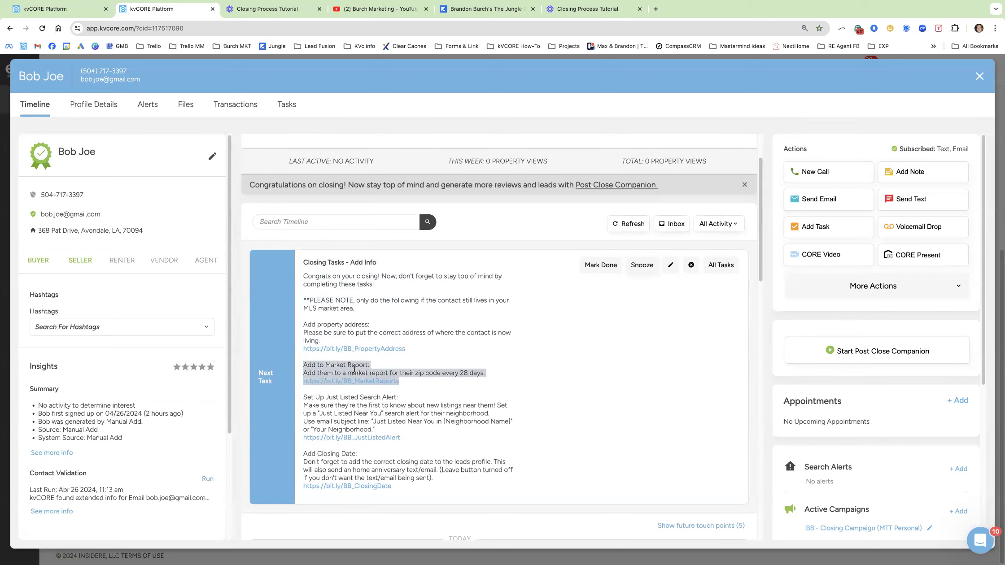
click(419, 386)
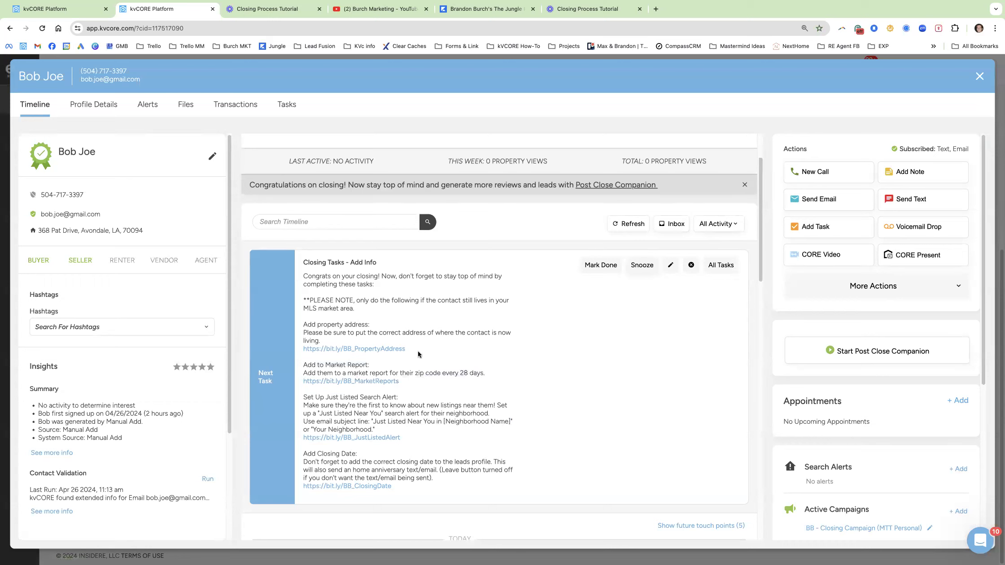
Add a market report for zip 70094 to the contact, sent every 28 days.
scroll(814, 435, down, 4)
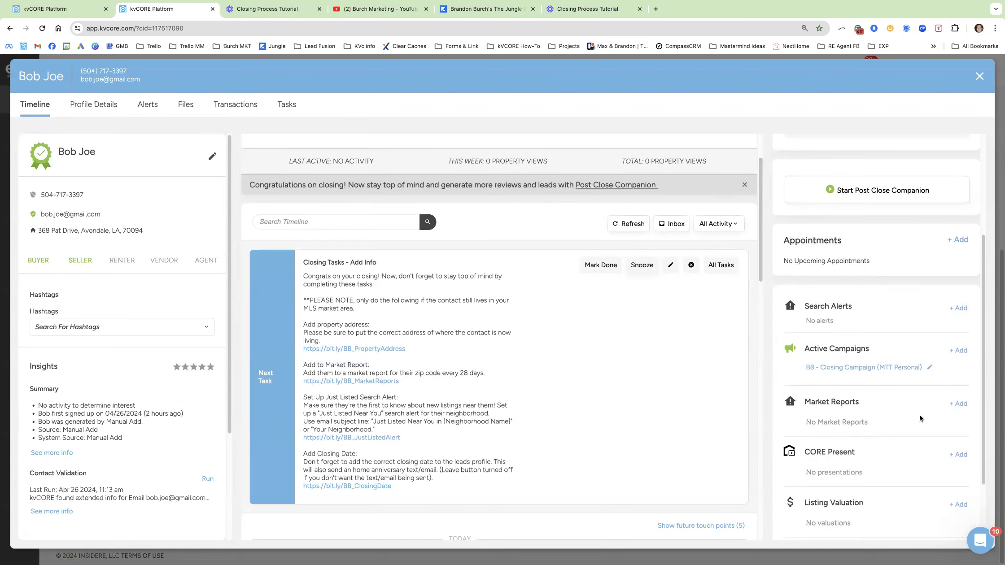
drag(144, 231, 121, 234)
key(super+c)
click(963, 404)
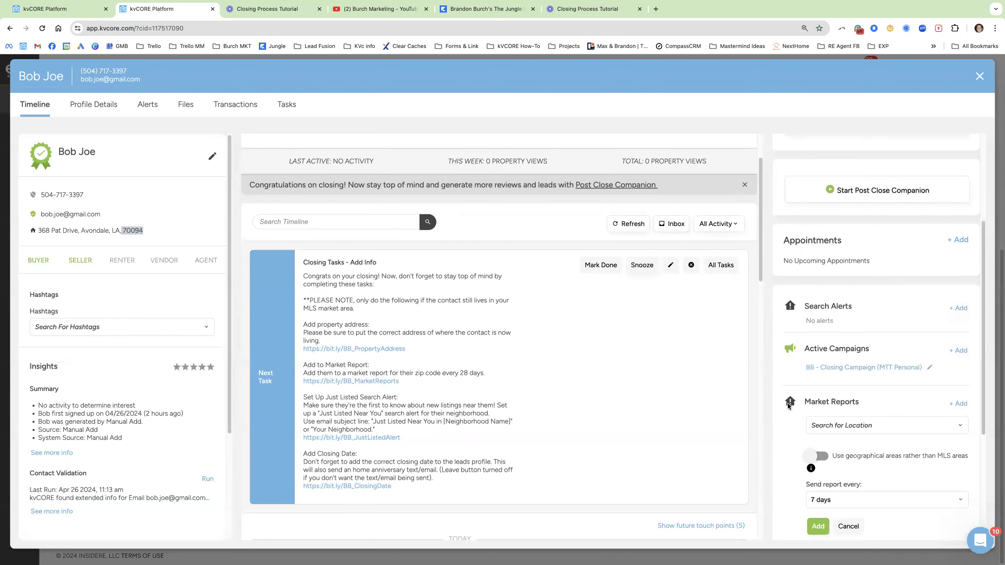
click(856, 421)
key(super+v)
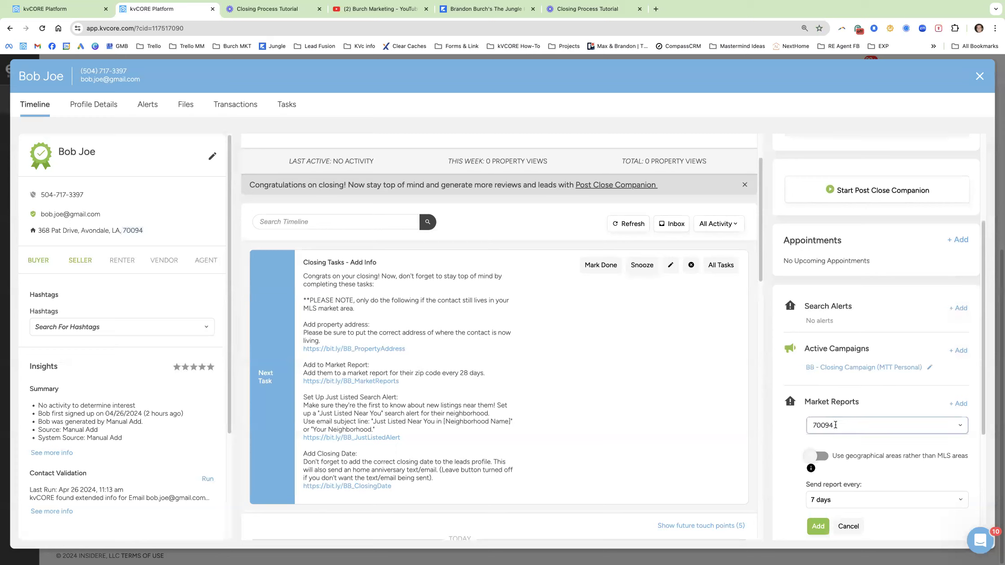
click(814, 426)
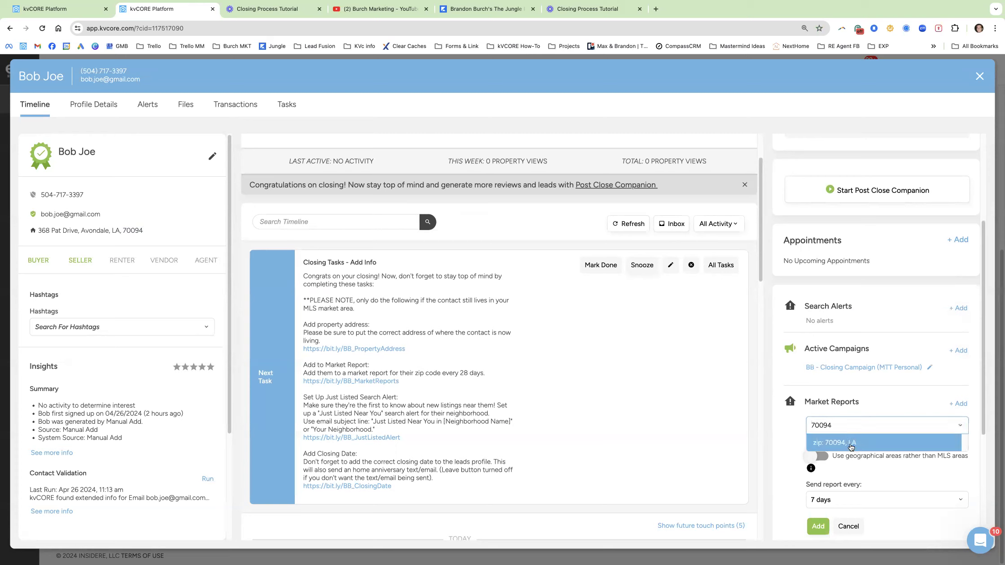
click(855, 449)
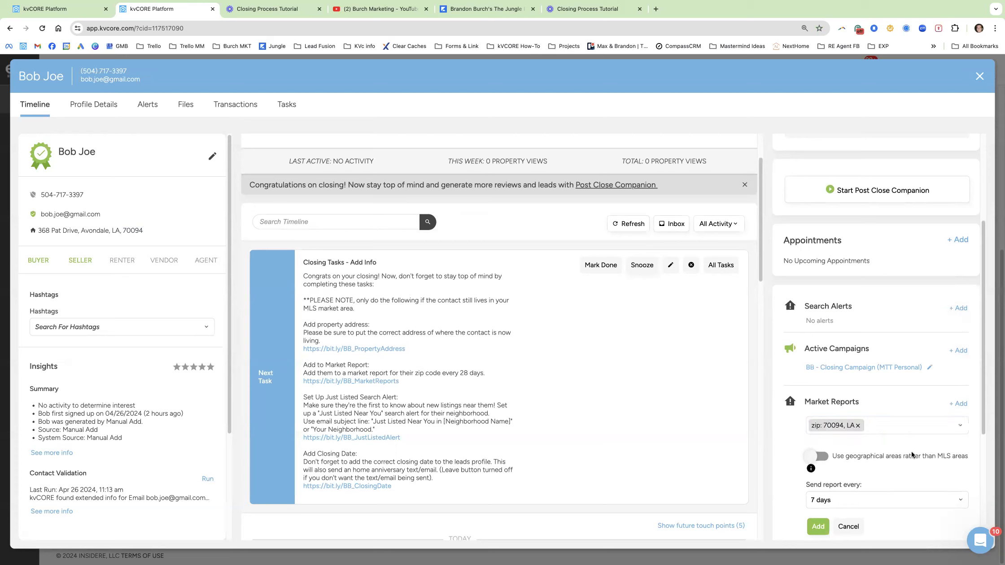
click(872, 498)
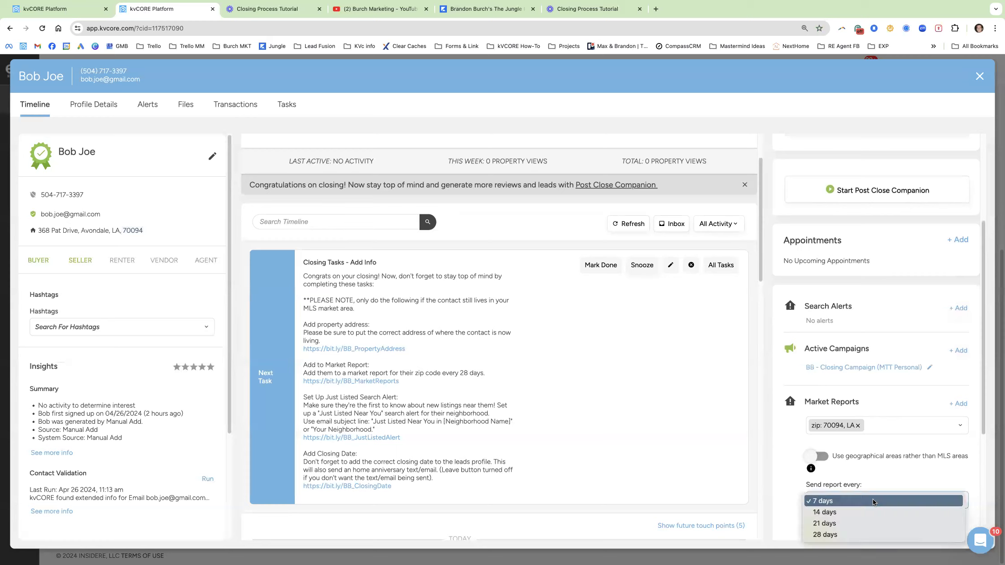
click(852, 535)
click(846, 503)
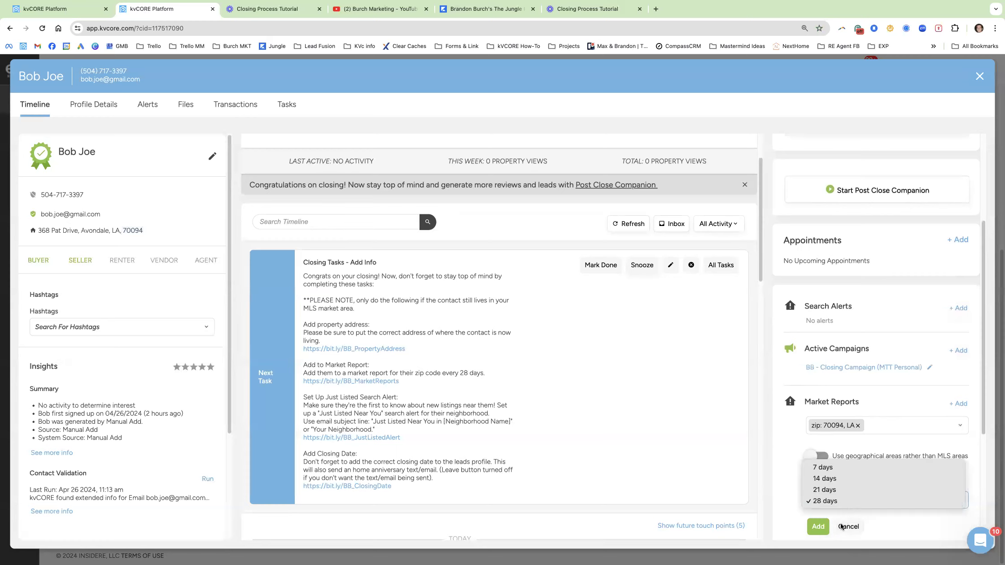
click(824, 502)
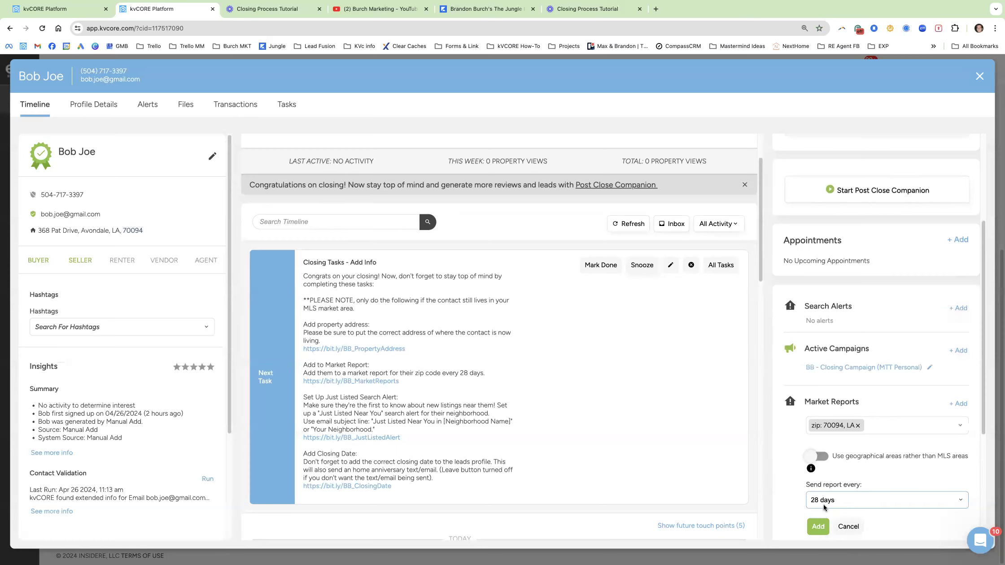
scroll(823, 502, down, 1)
click(818, 490)
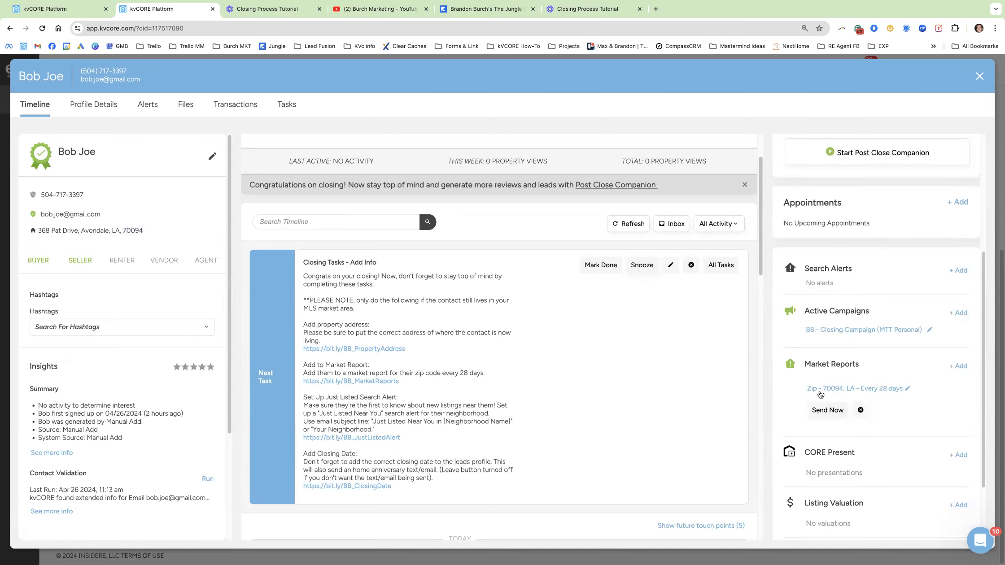
Open the report from the Subscribed to Market Report timeline entry in a new tab.
scroll(513, 404, down, 2)
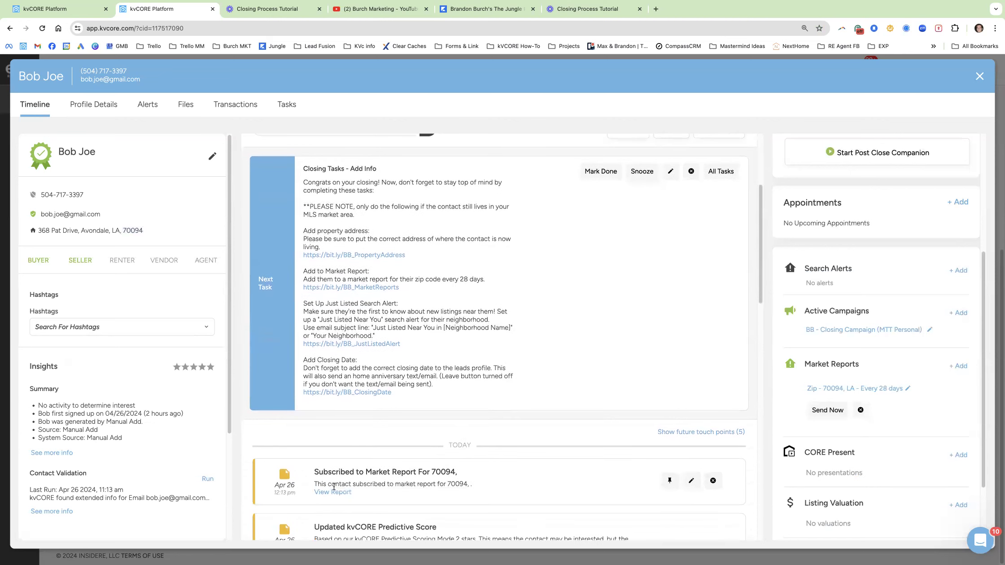
scroll(348, 423, down, 1)
drag(487, 428, 316, 407)
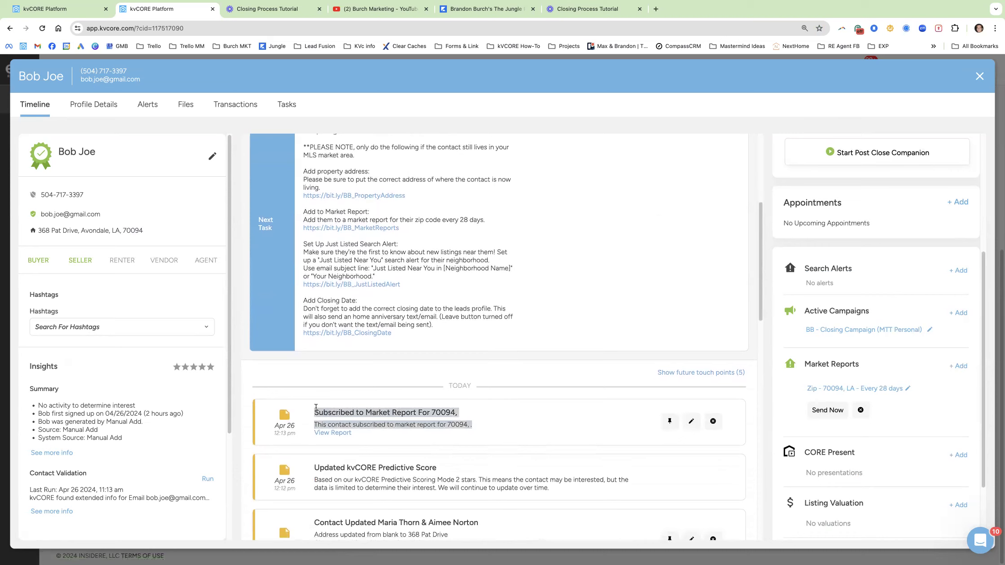
scroll(406, 466, down, 1)
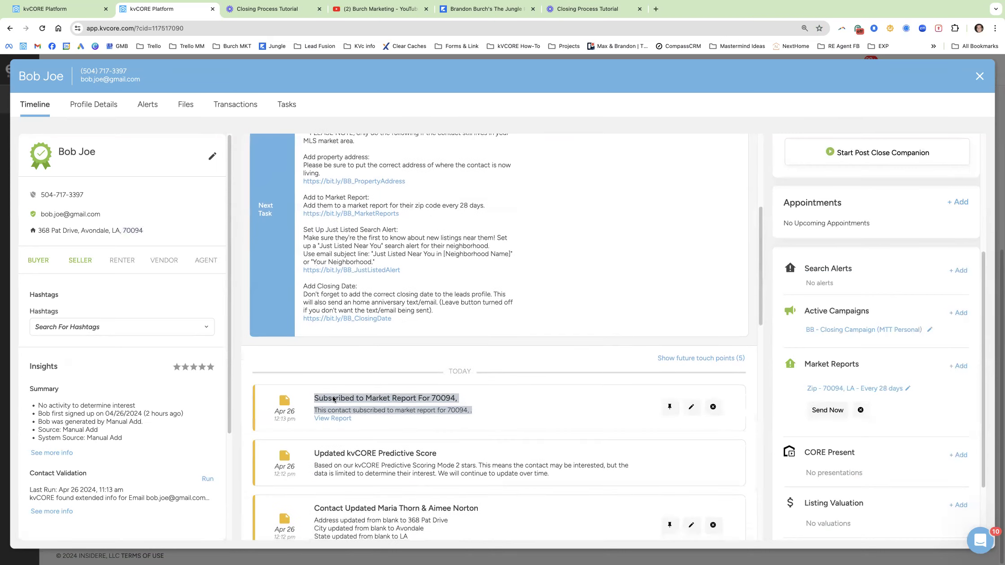
click(344, 420)
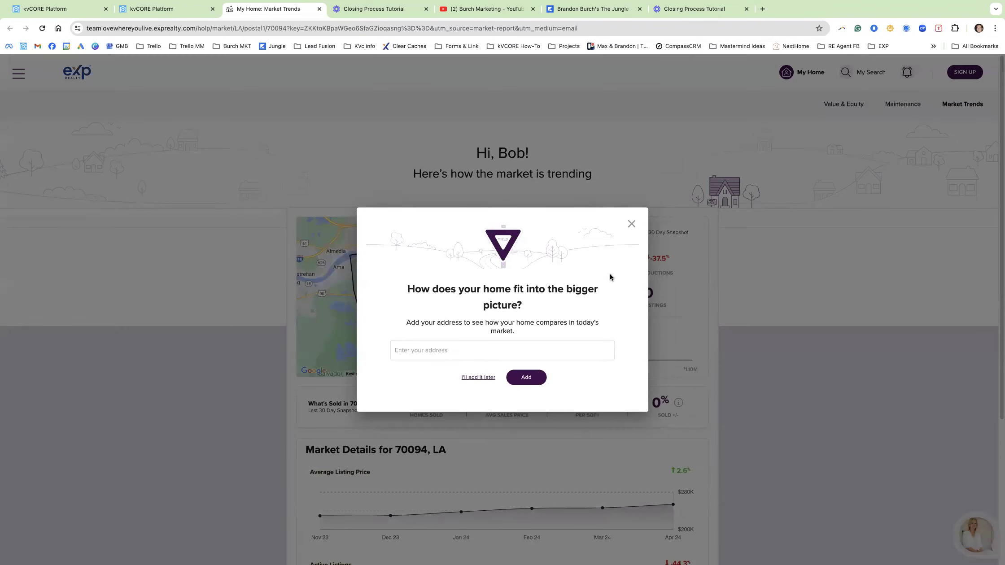
Dismiss the address prompt, browse the 70094 Market Trends report, and go back to kvCORE.
click(635, 225)
scroll(739, 301, down, 2)
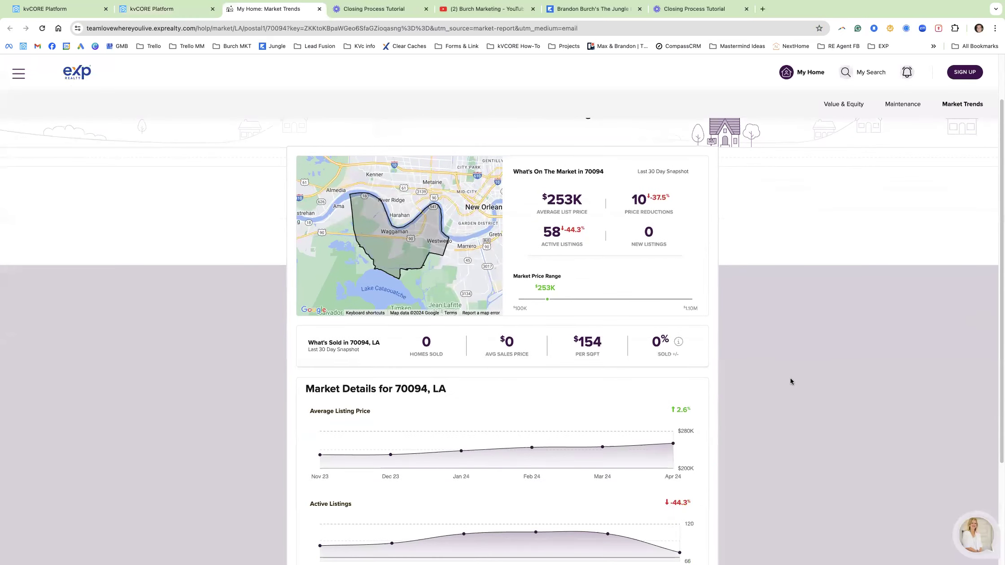
scroll(778, 373, down, 4)
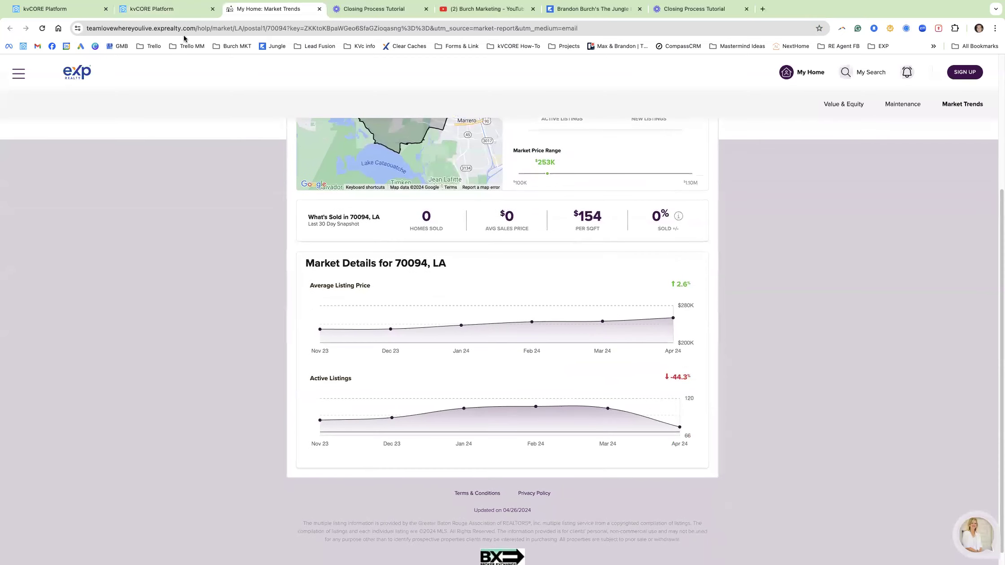
click(150, 9)
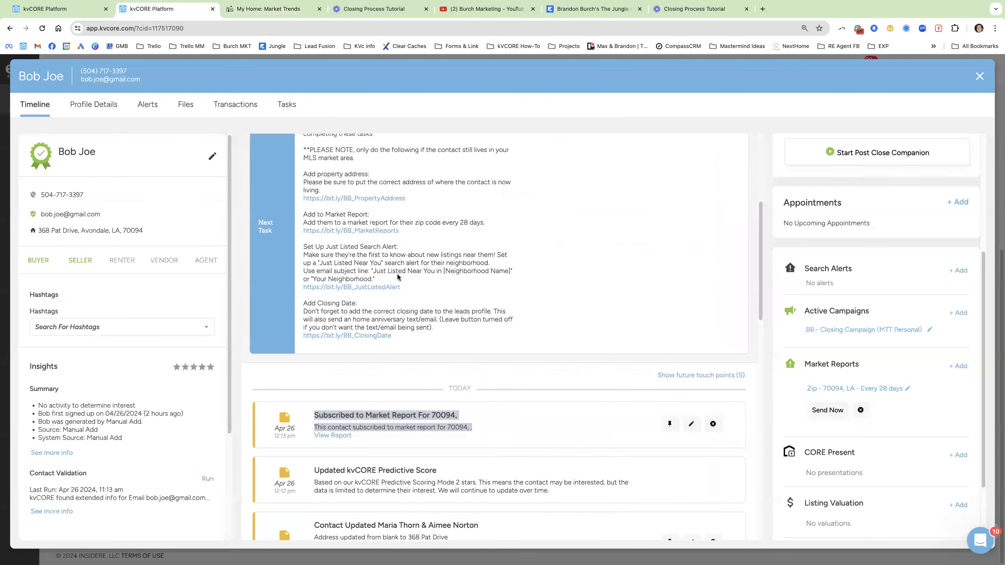
scroll(398, 274, up, 2)
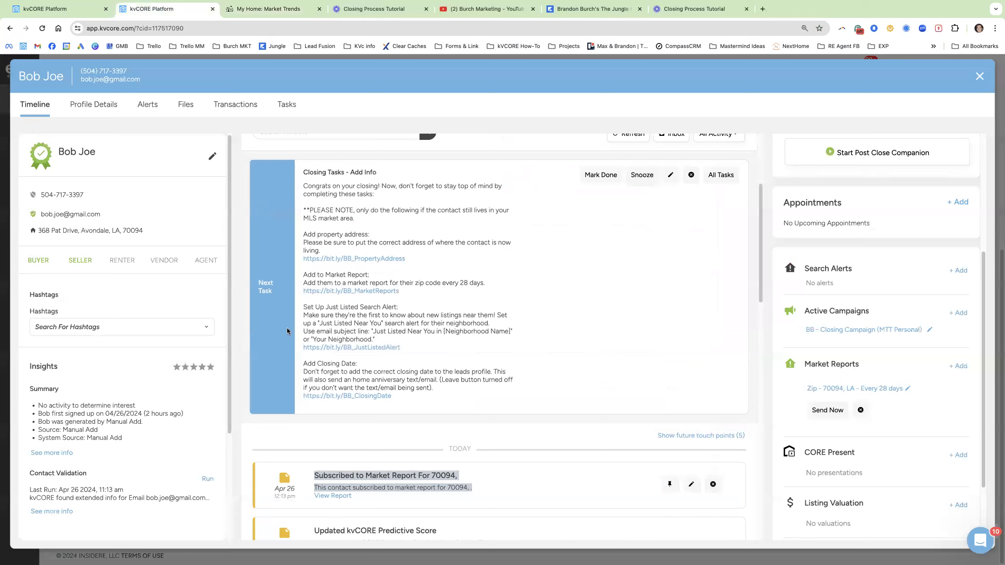
drag(304, 309, 389, 329)
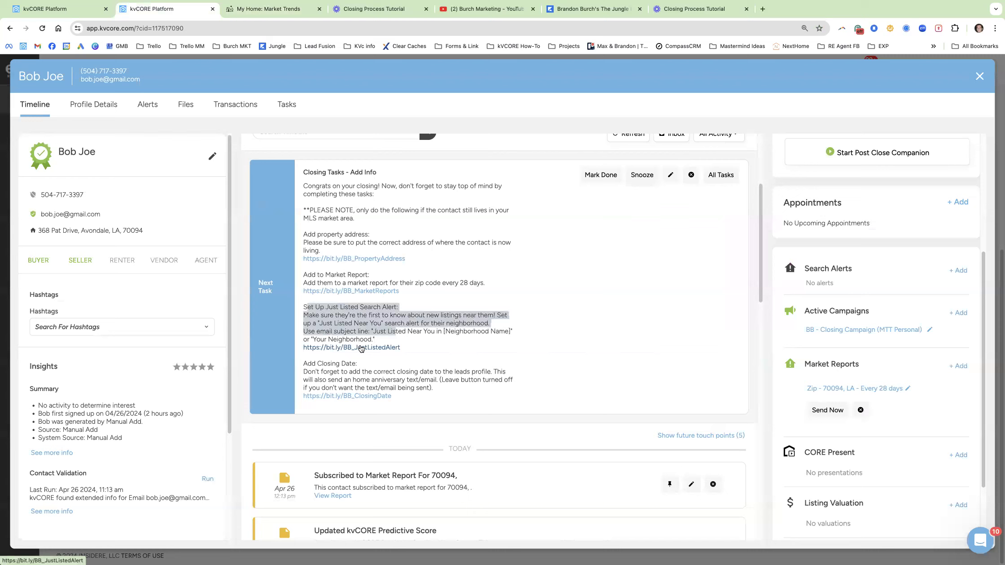
drag(401, 348, 311, 330)
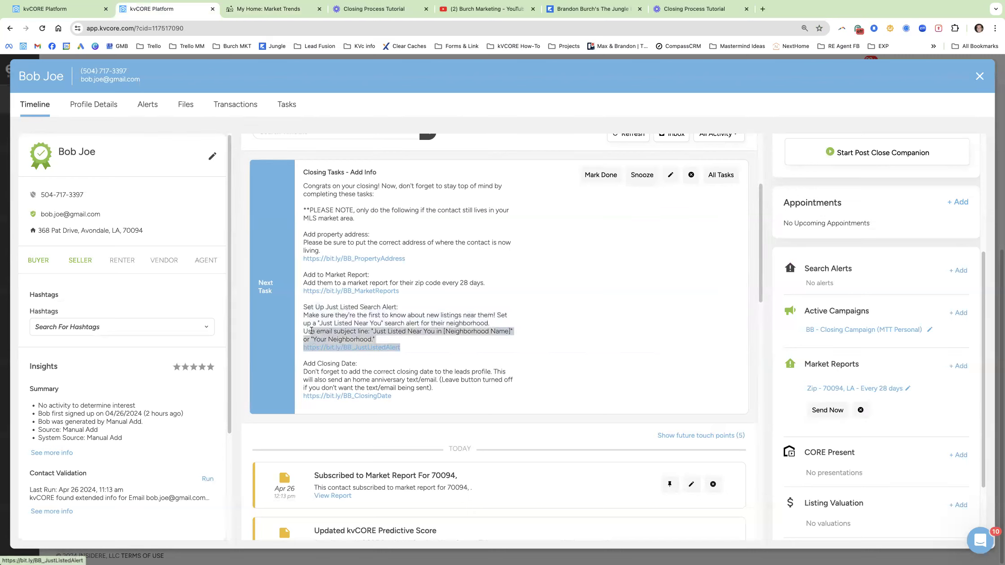
click(428, 323)
drag(449, 356, 317, 318)
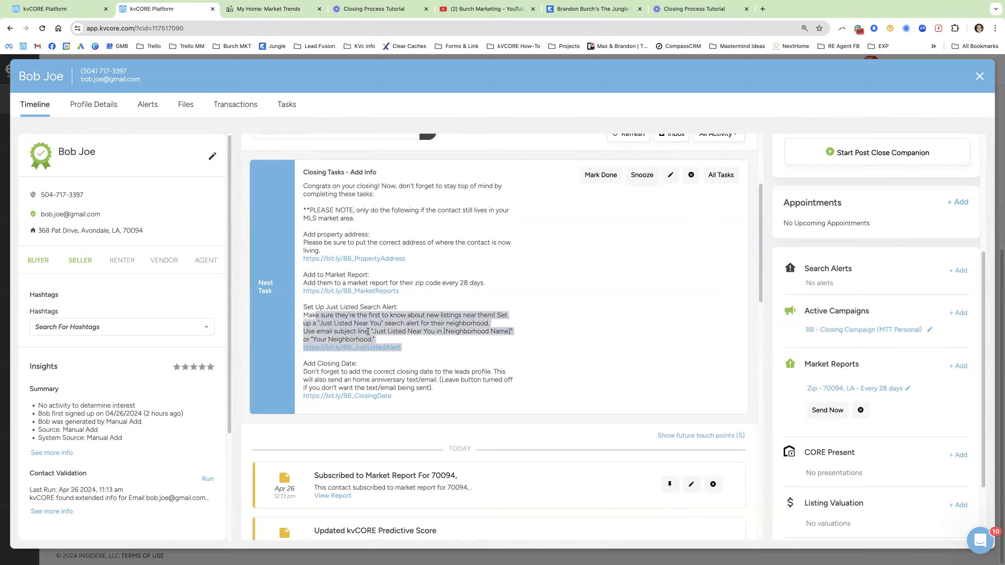
click(390, 326)
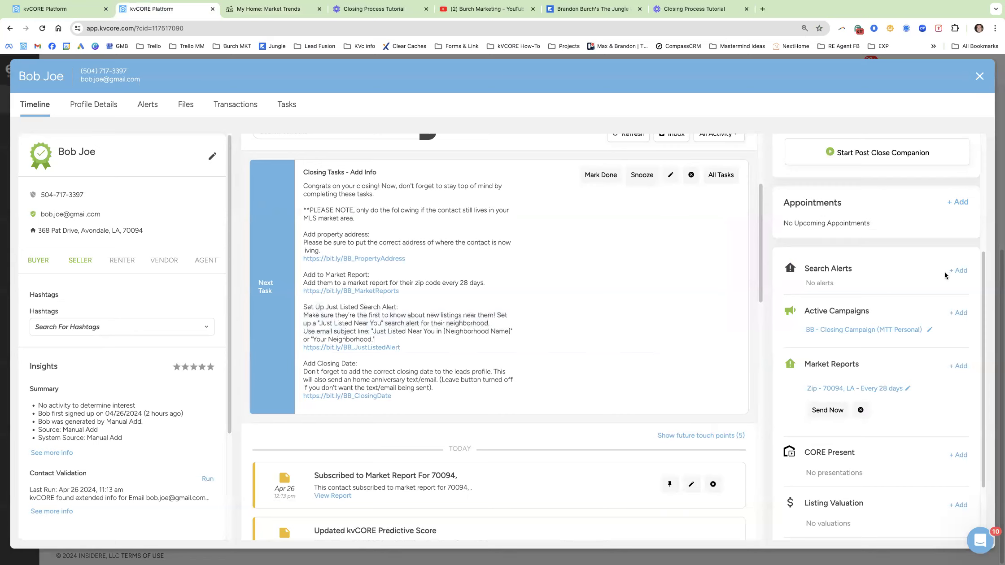
click(956, 271)
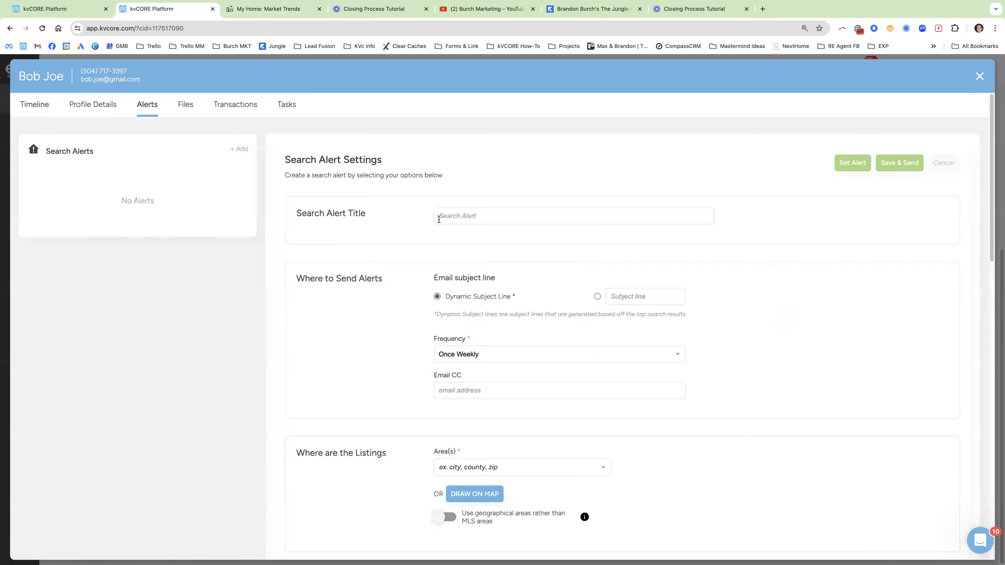
click(489, 214)
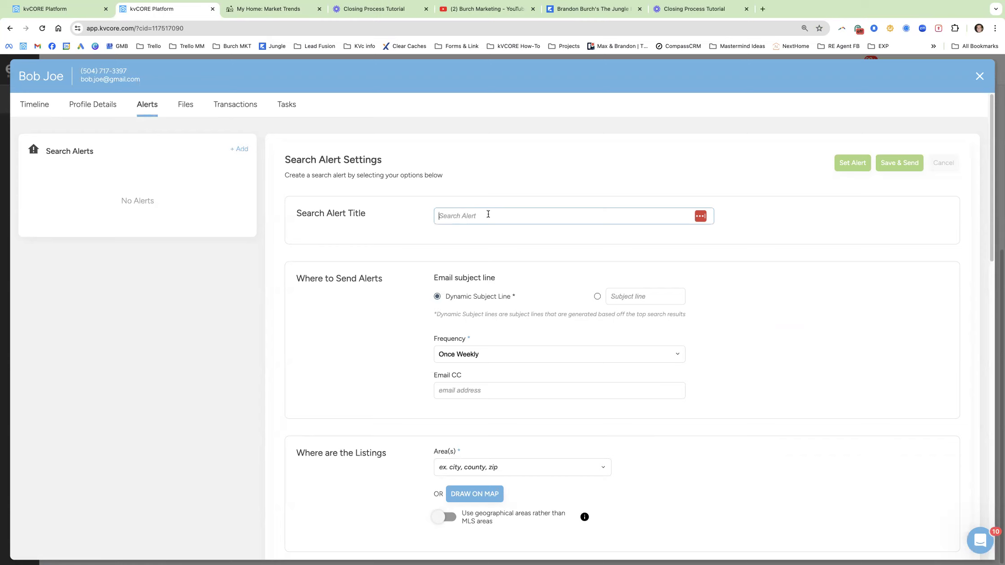
click(630, 296)
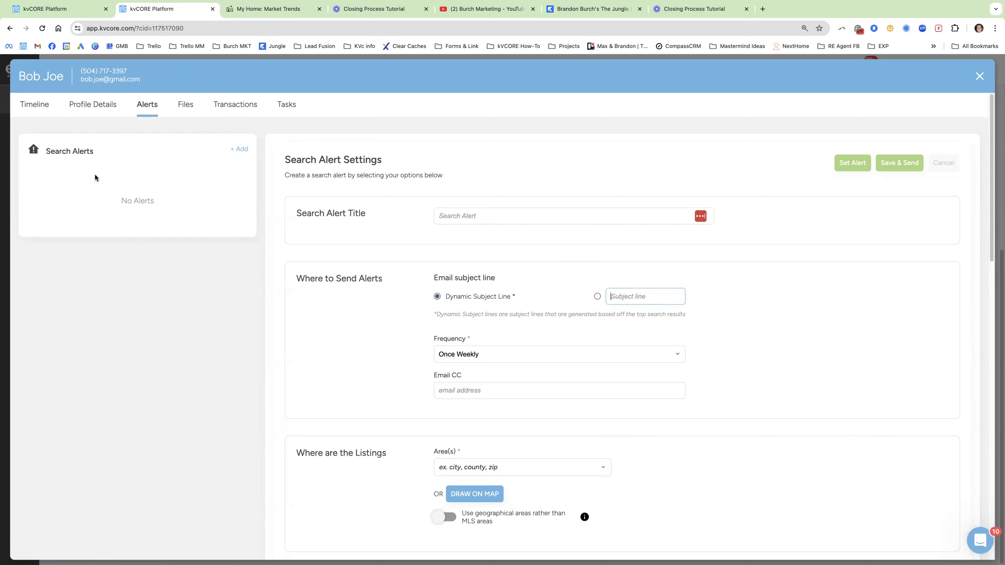
click(44, 110)
scroll(361, 395, down, 3)
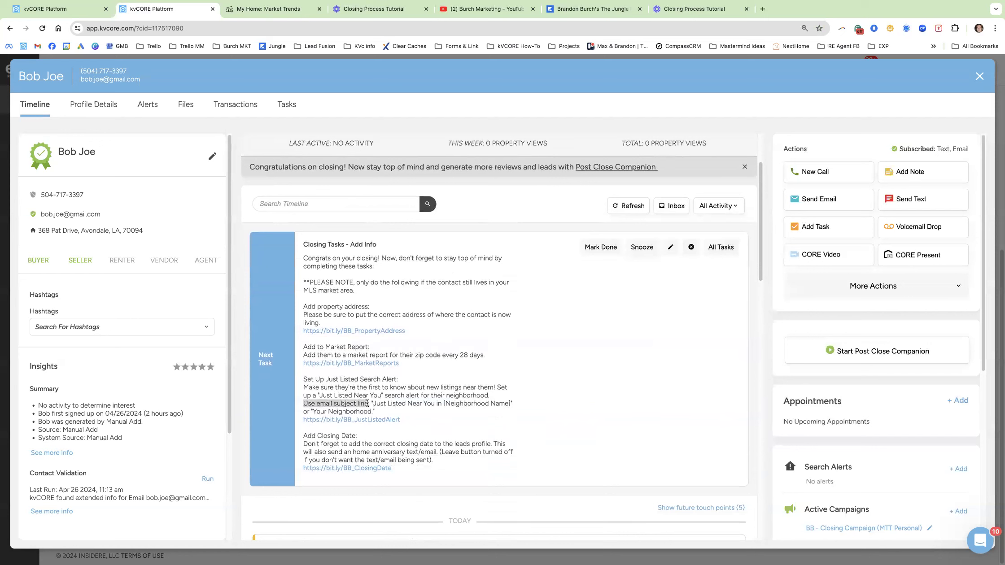
Copy 'Just Listed Near You in [Neighborhood Name]' from the task and start a new Search Alert.
drag(373, 404, 508, 402)
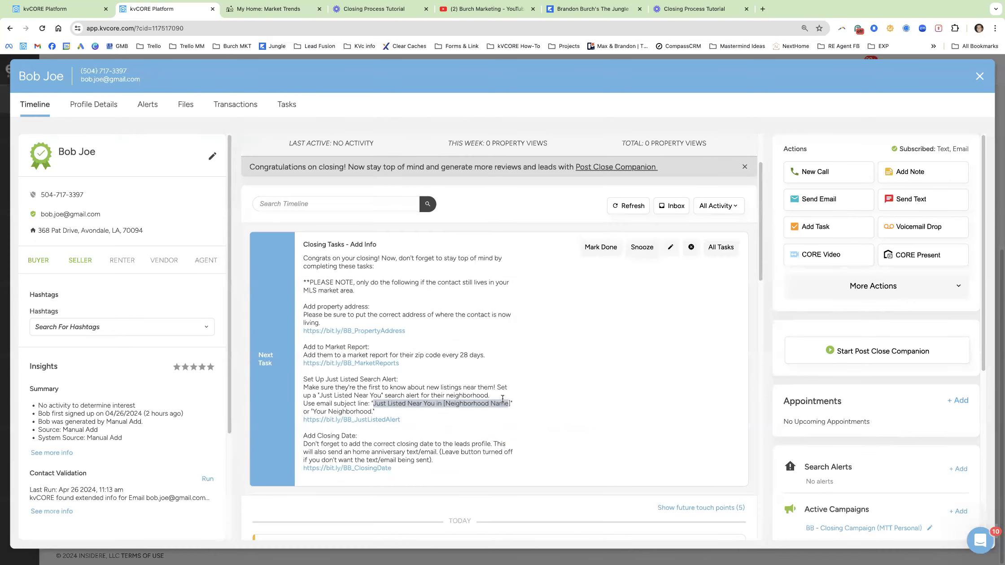
drag(377, 412, 508, 402)
click(398, 395)
click(445, 405)
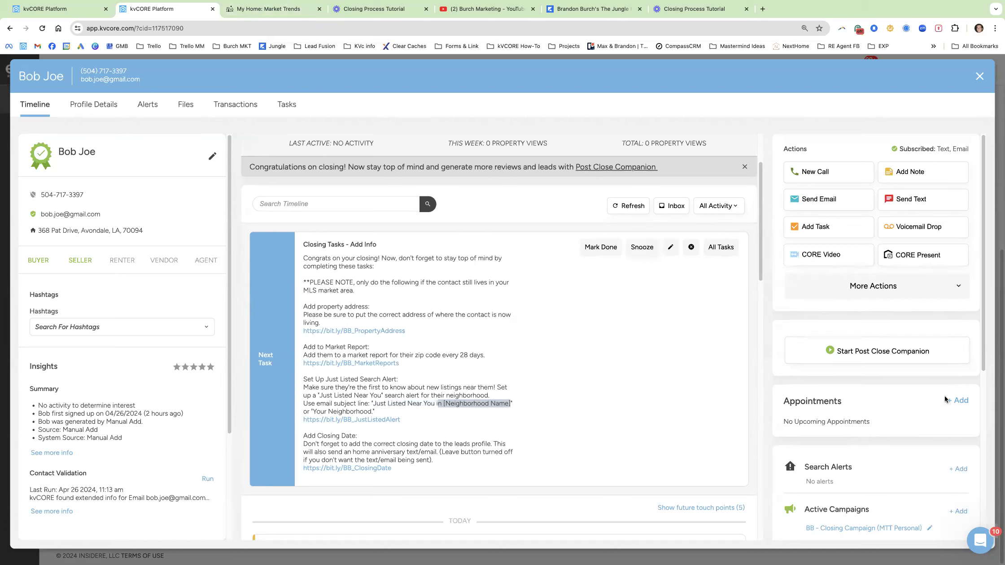
click(958, 469)
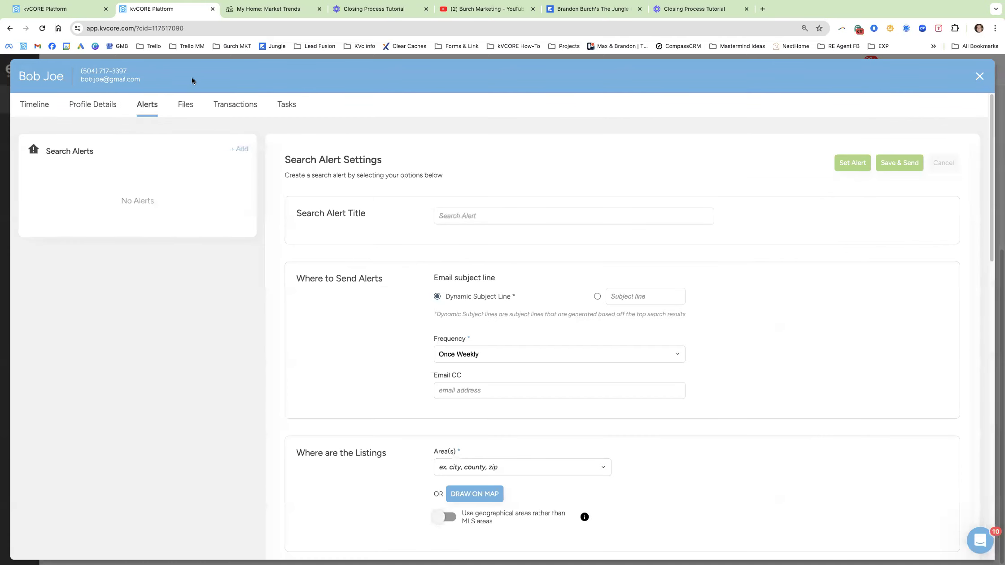
click(28, 107)
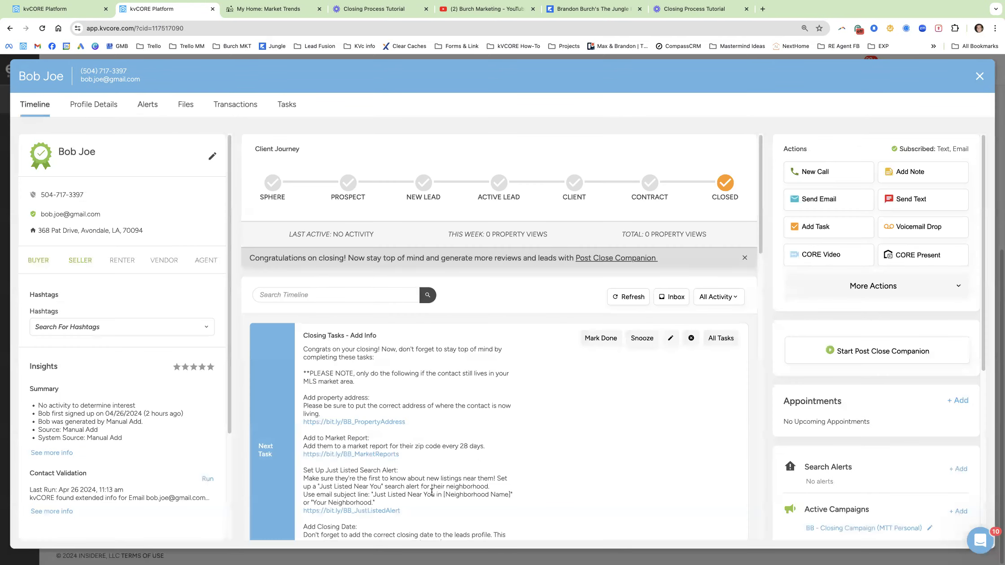
drag(373, 494, 510, 495)
key(ctrl+c)
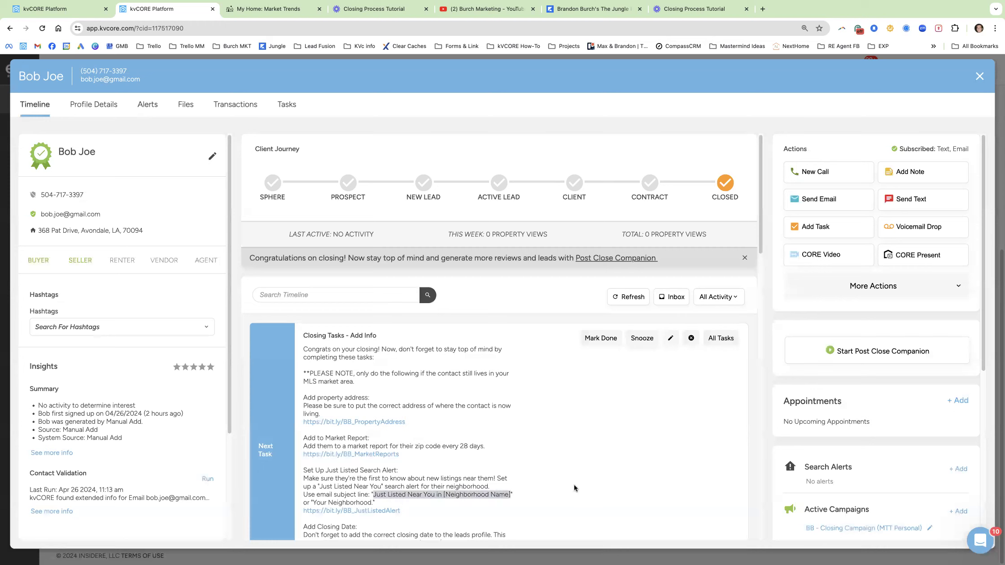
click(961, 469)
Title the search alert 'Just Listed Near You in Palm Vista!'.
click(464, 217)
key(ctrl+v)
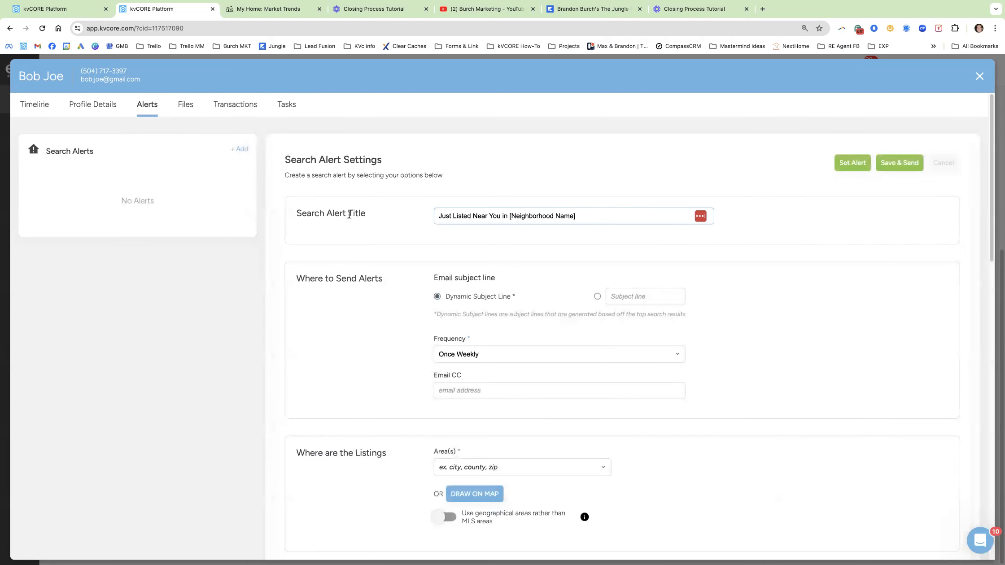
click(440, 218)
click(585, 218)
key(BackSpace)
key(BackSpace)
key(BackSpace)
key(BackSpace)
key(BackSpace)
key(BackSpace)
key(BackSpace)
key(BackSpace)
key(BackSpace)
key(BackSpace)
key(BackSpace)
key(BackSpace)
key(BackSpace)
key(BackSpace)
key(BackSpace)
key(BackSpace)
key(BackSpace)
key(BackSpace)
text(Palm Vista!)
triple_click(559, 218)
key(ctrl+c)
Switch to a custom email subject line and paste the same title into it.
click(622, 292)
key(ctrl+v)
drag(444, 298, 488, 293)
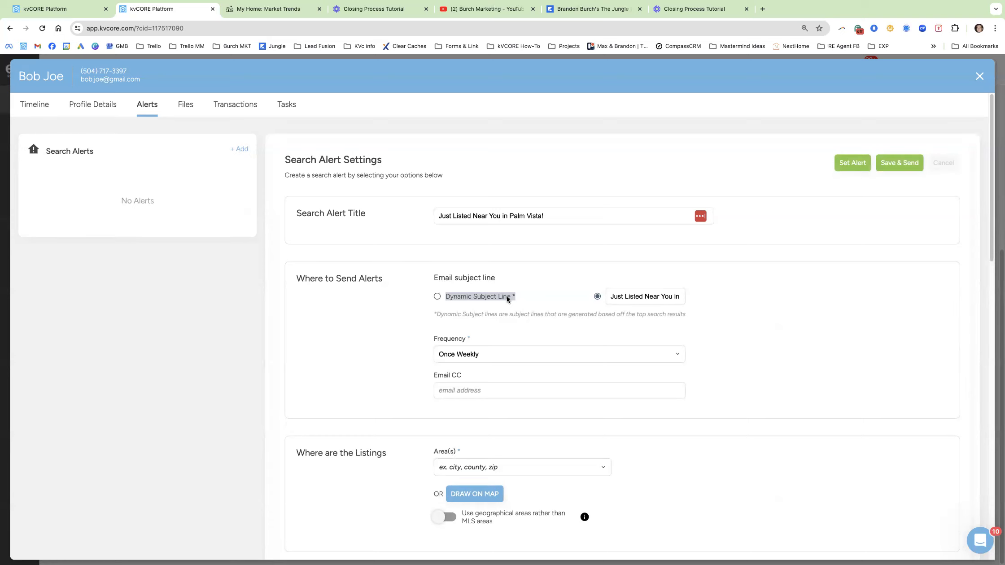
triple_click(655, 300)
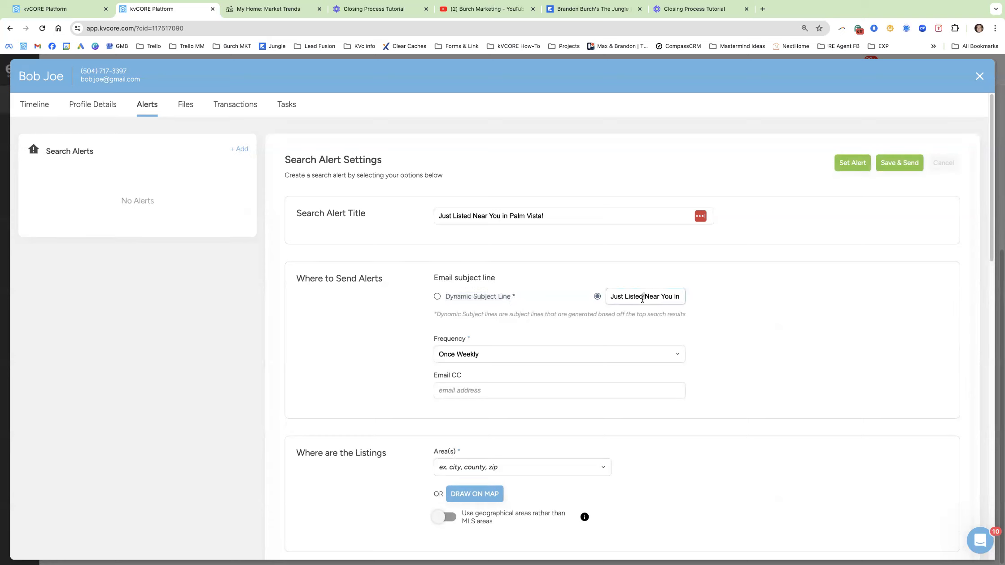
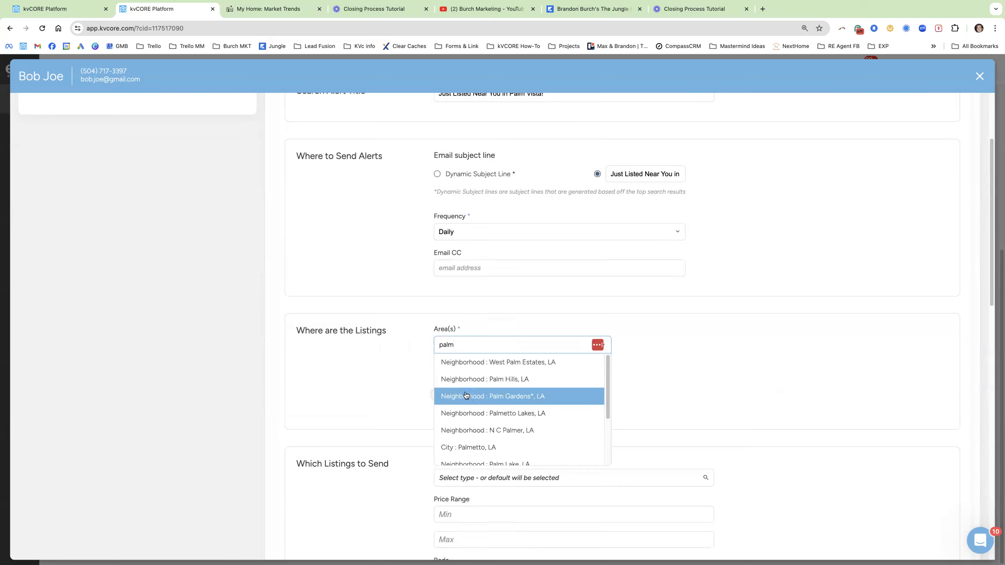
Dismiss the 'palm' area suggestions without selecting a neighborhood.
click(407, 376)
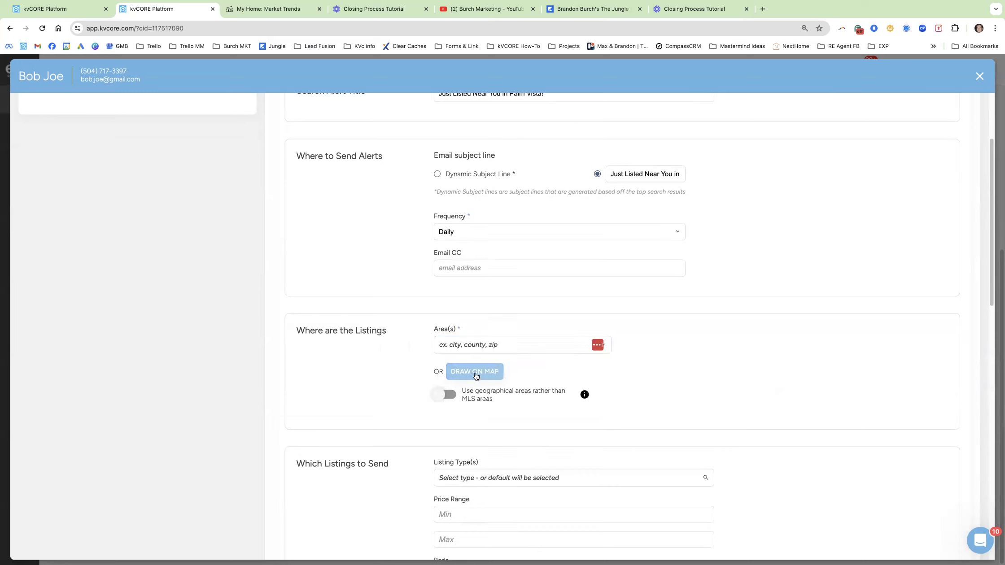
click(475, 373)
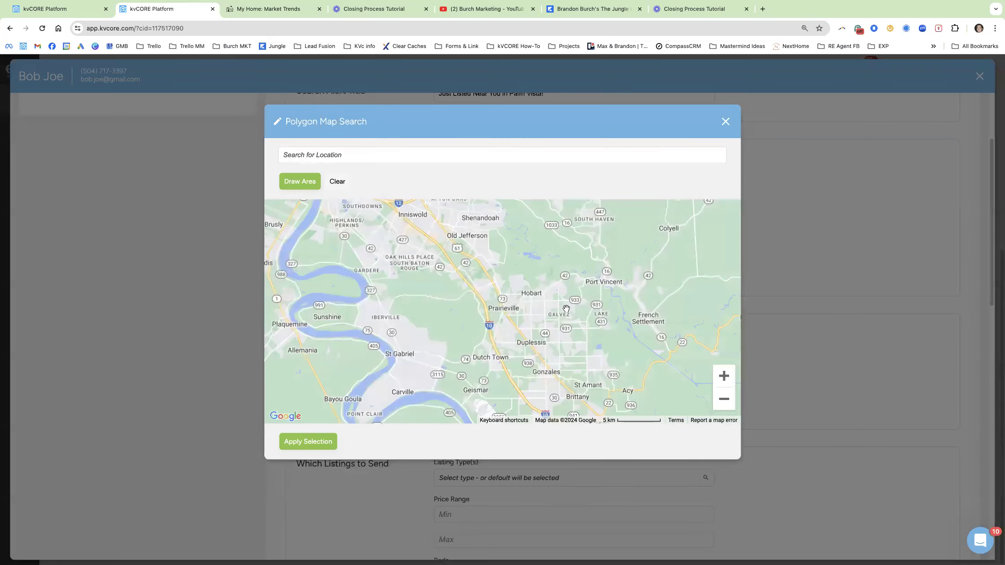
mouse_move(540, 327)
mouse_down()
mouse_move(449, 295)
mouse_move(540, 329)
mouse_up()
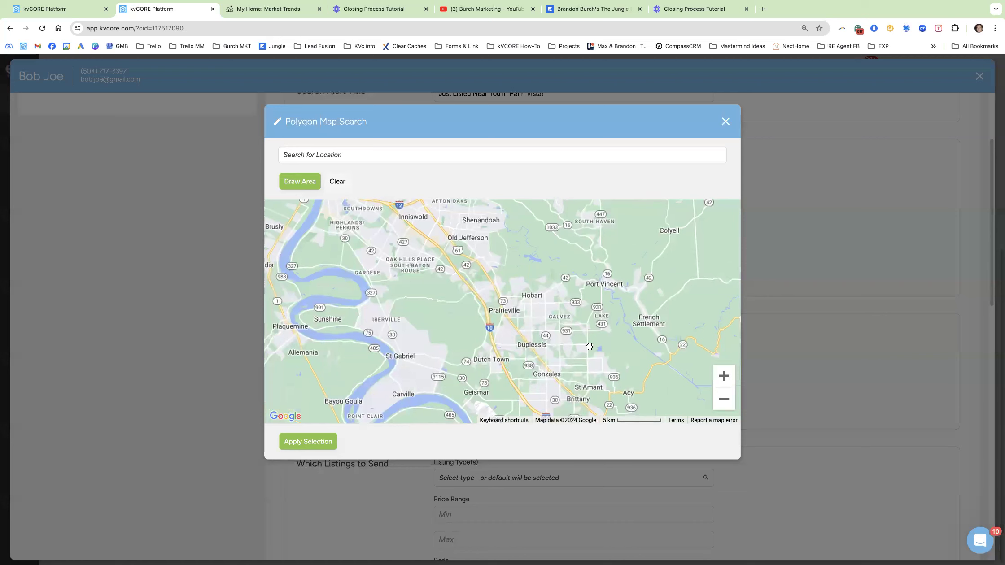
click(357, 155)
text(365)
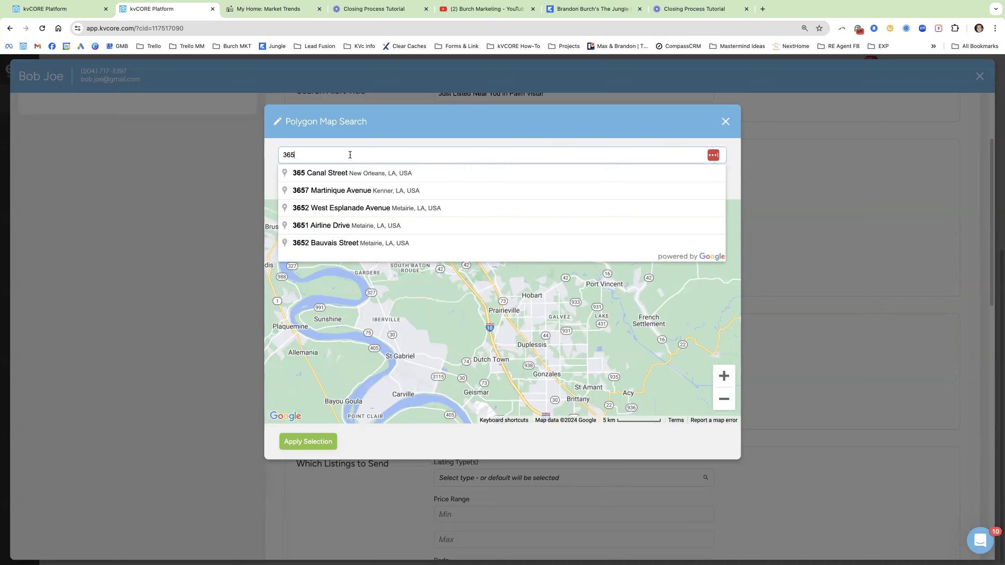
click(323, 245)
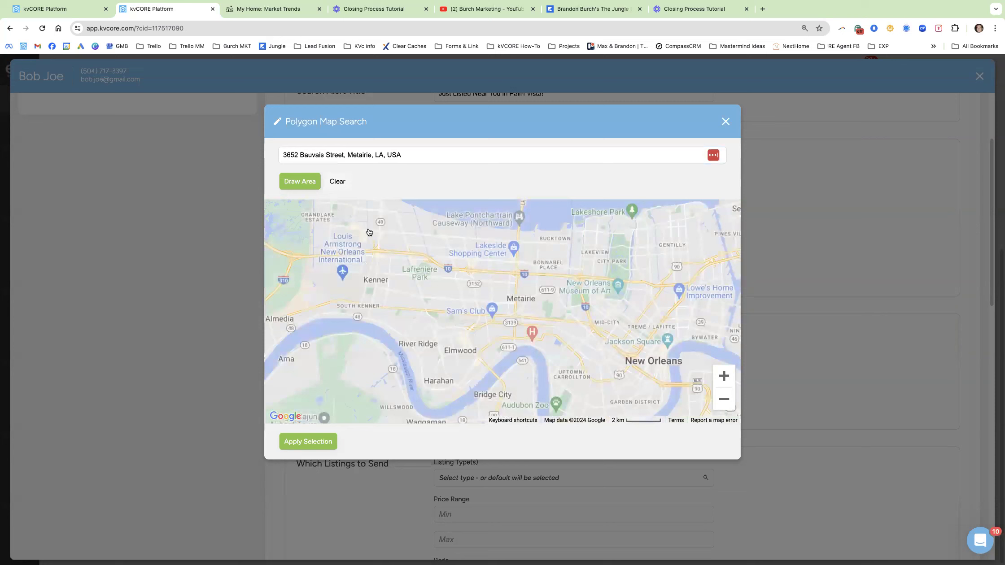
click(723, 378)
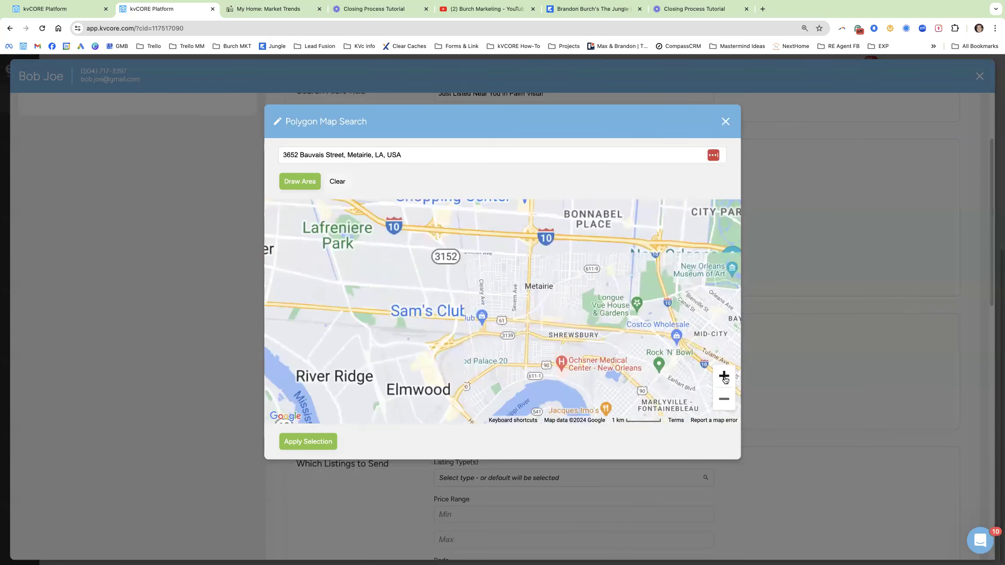
scroll(489, 296, up, 5)
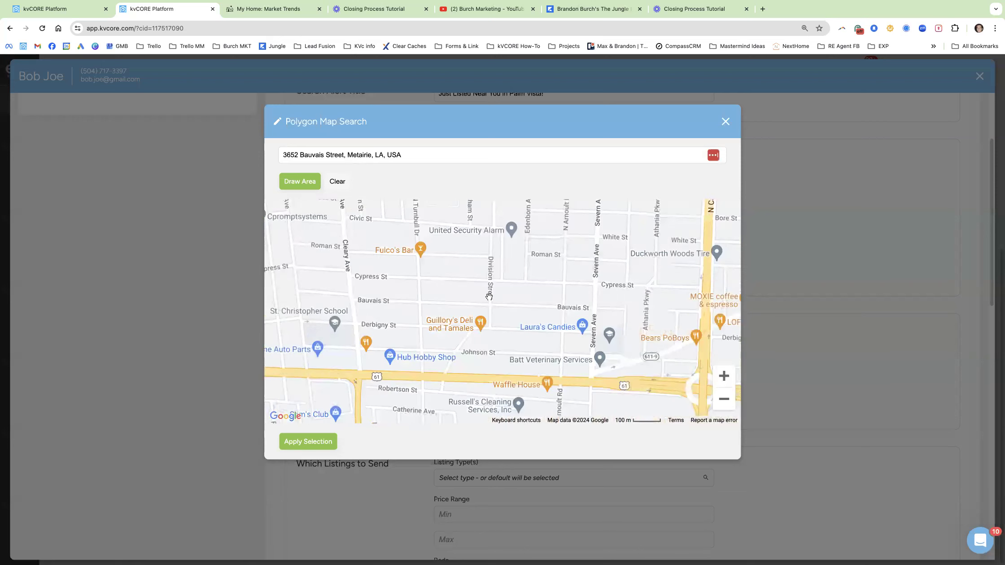
click(724, 399)
click(724, 399)
click(724, 399)
click(724, 399)
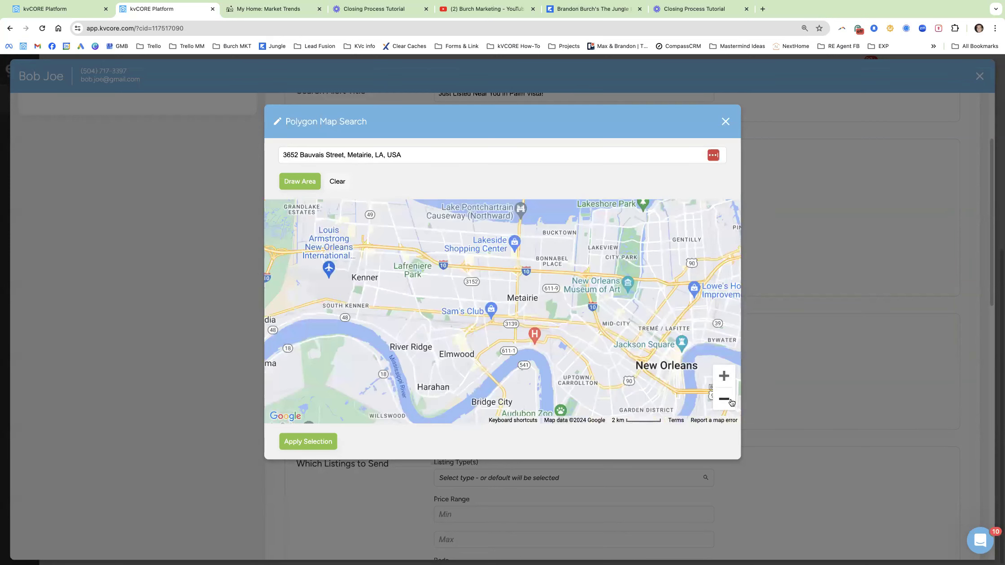
click(368, 153)
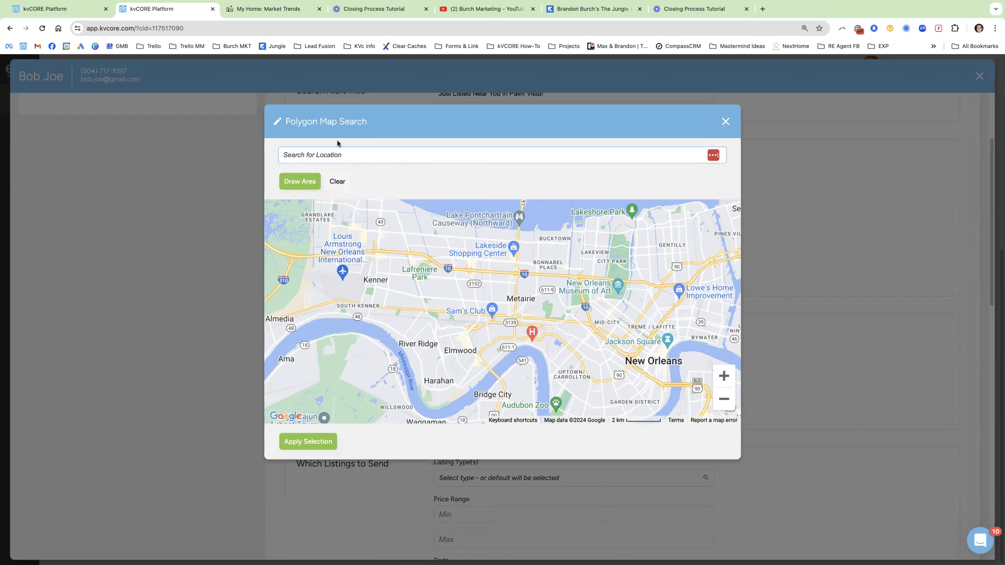
text(365)
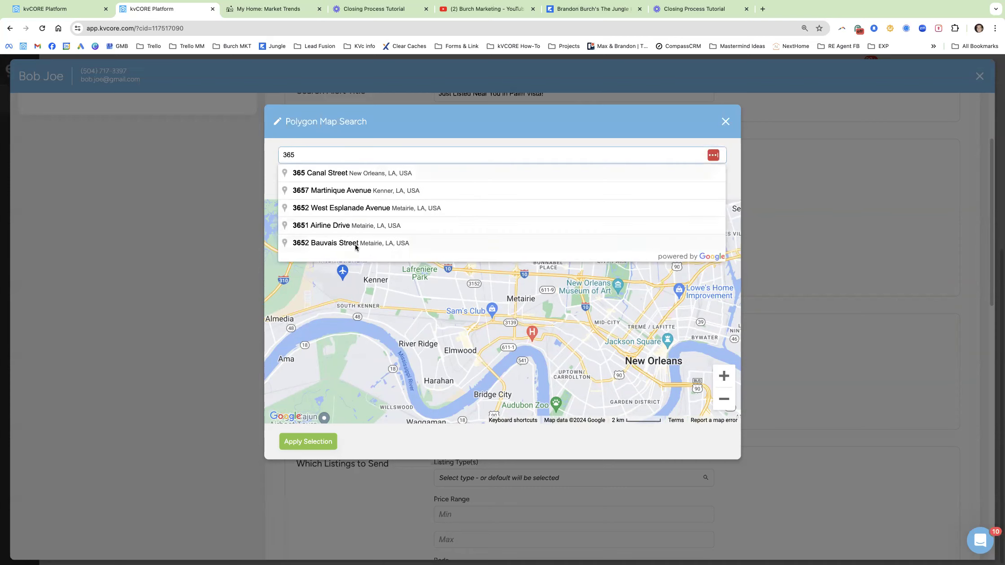
click(356, 245)
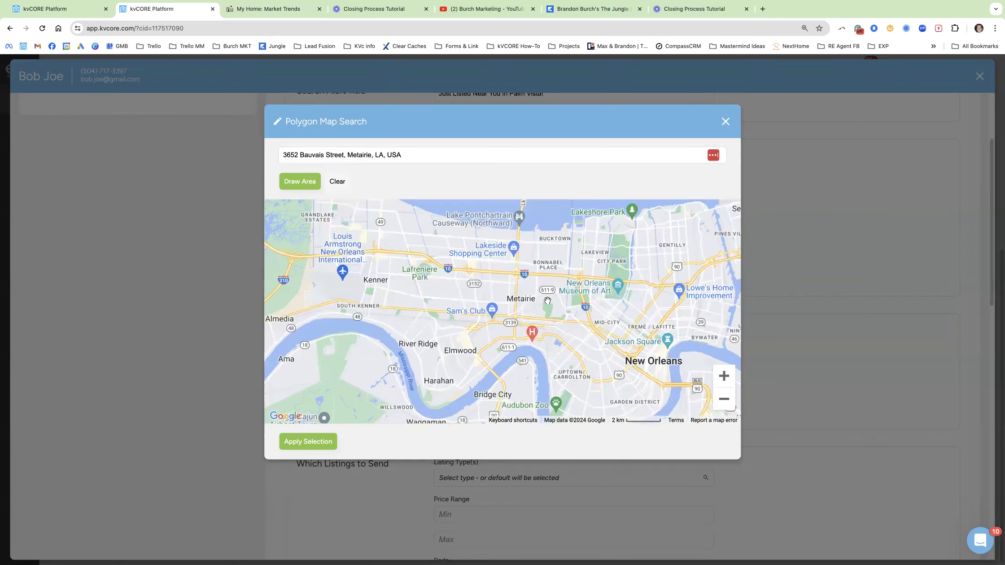
drag(554, 301, 588, 310)
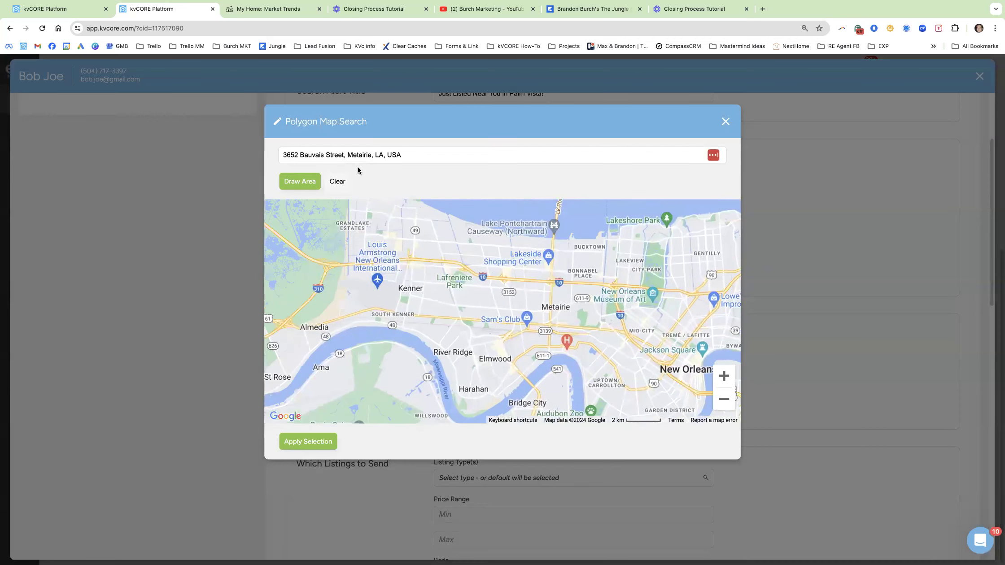
click(724, 377)
click(724, 377)
click(723, 378)
click(723, 379)
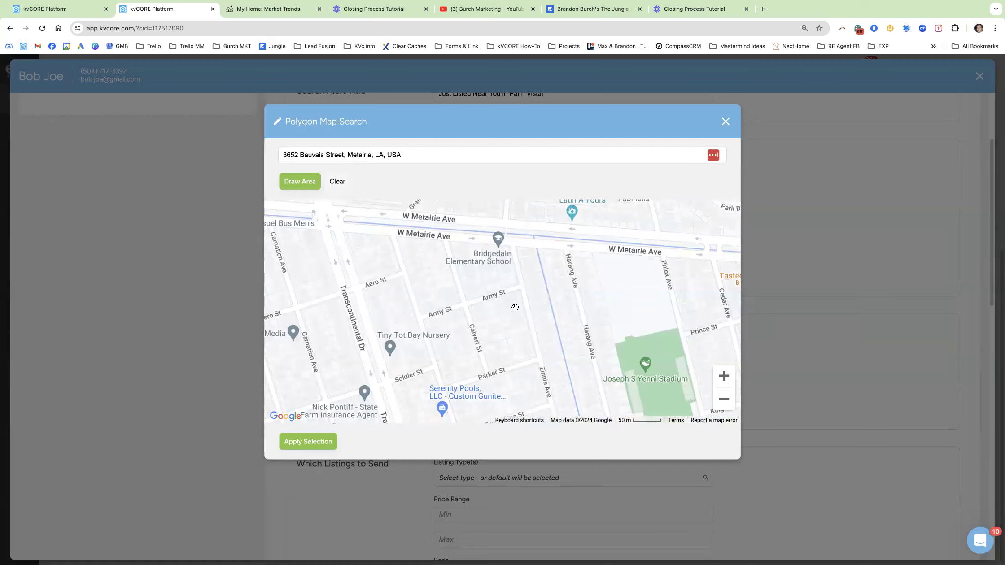
click(723, 400)
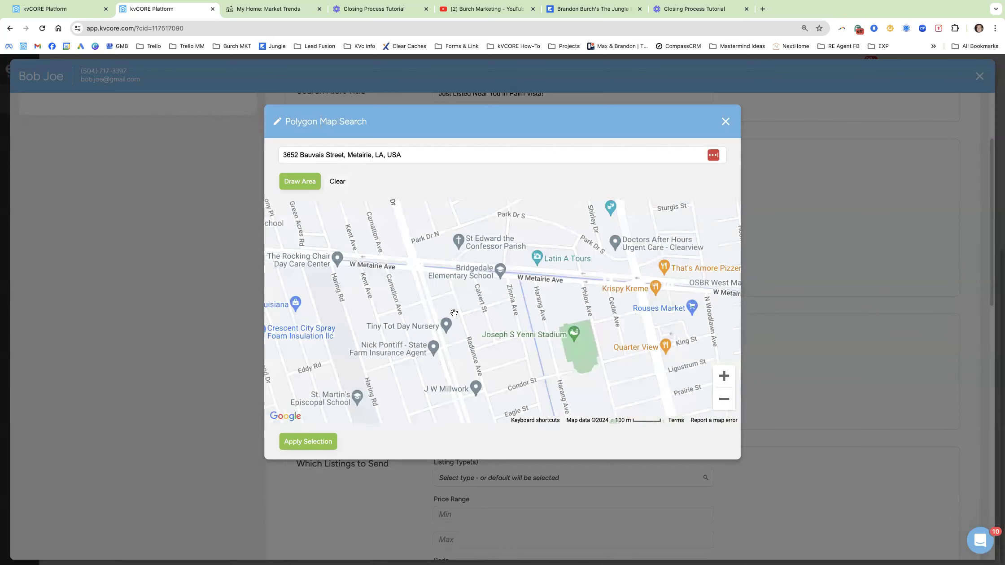
click(723, 398)
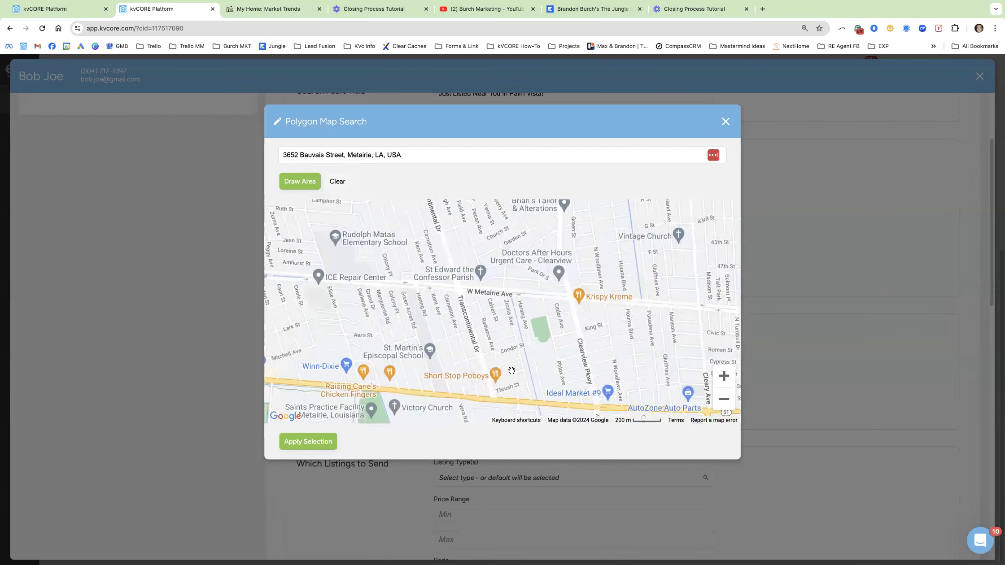
click(724, 376)
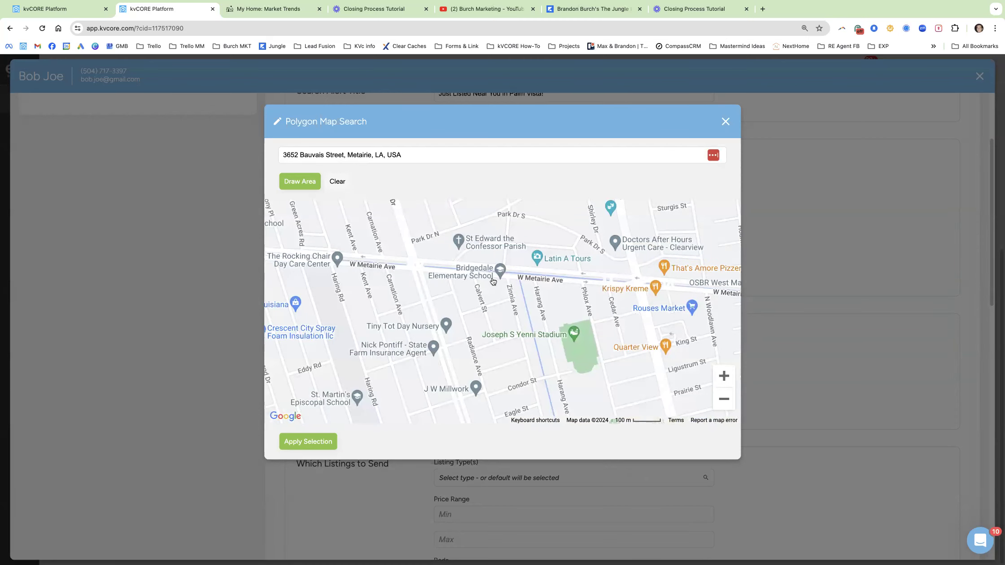
scroll(510, 322, down, 5)
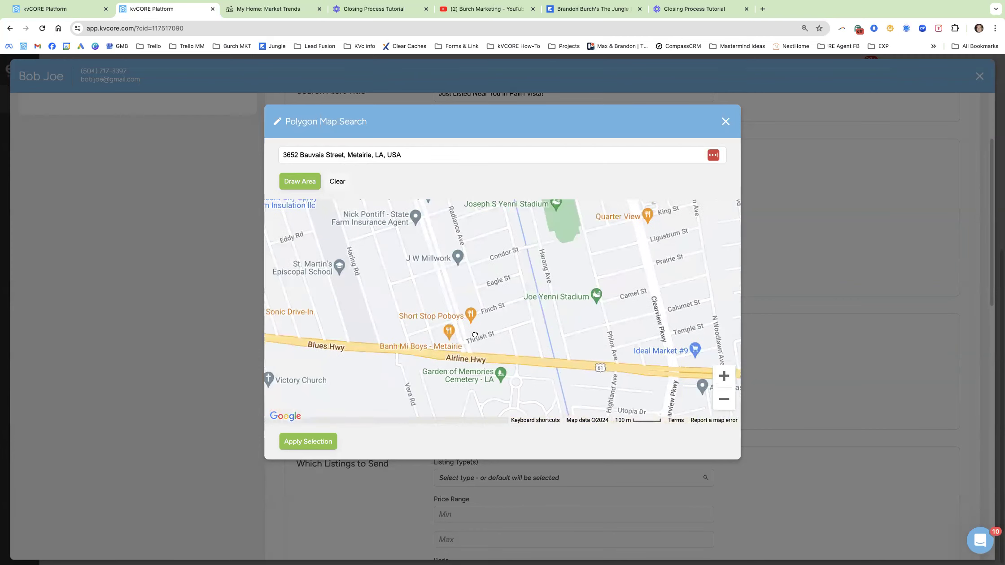
click(724, 399)
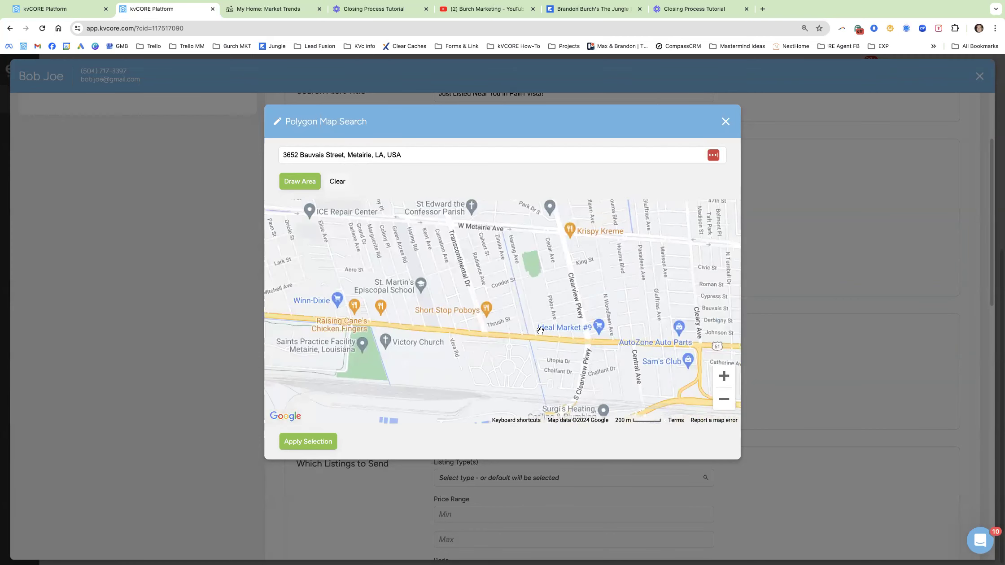
drag(528, 303, 527, 325)
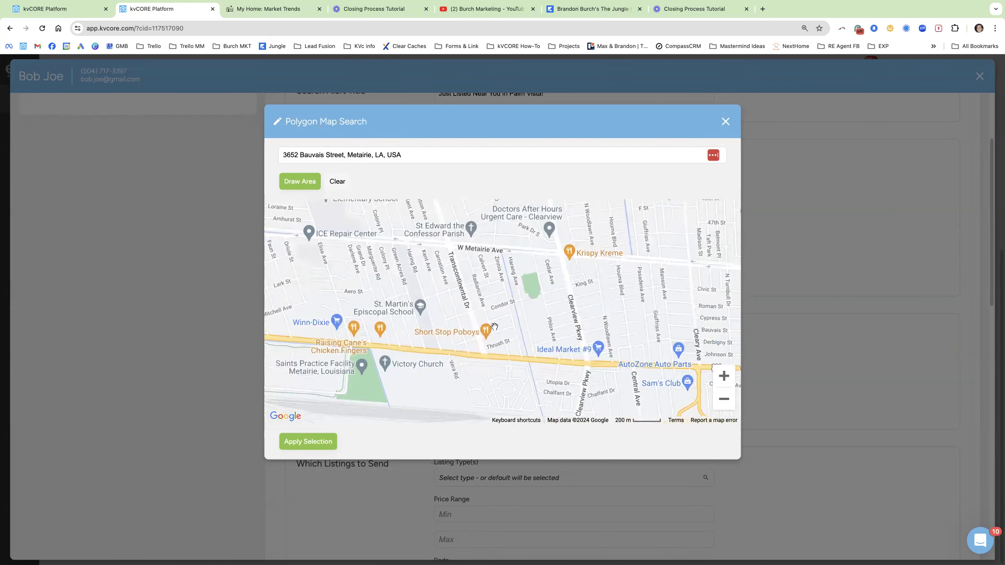
scroll(491, 303, up, 1)
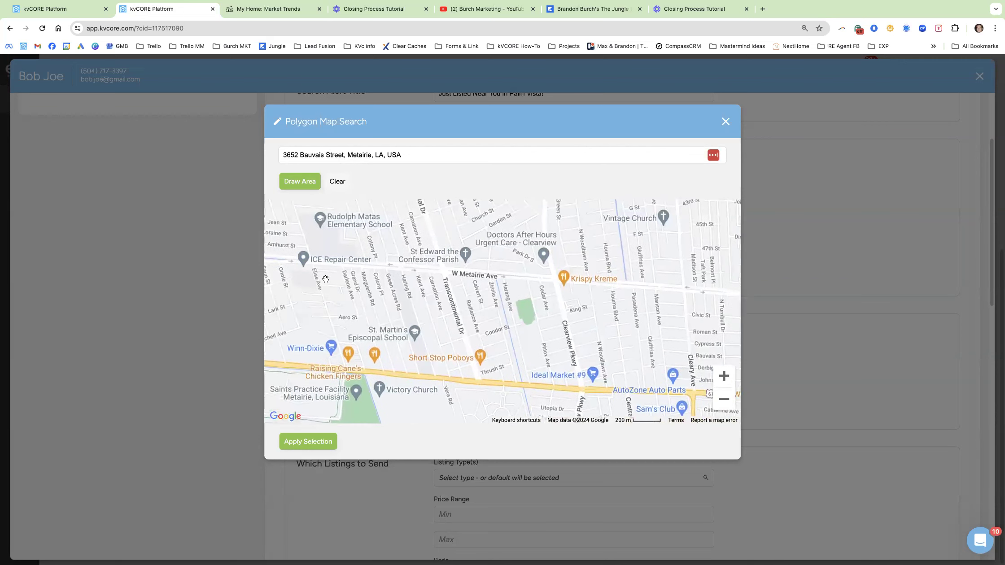
Draw a polygon over the blocks south of W Metairie Ave near Transcontinental Dr and apply it.
click(294, 187)
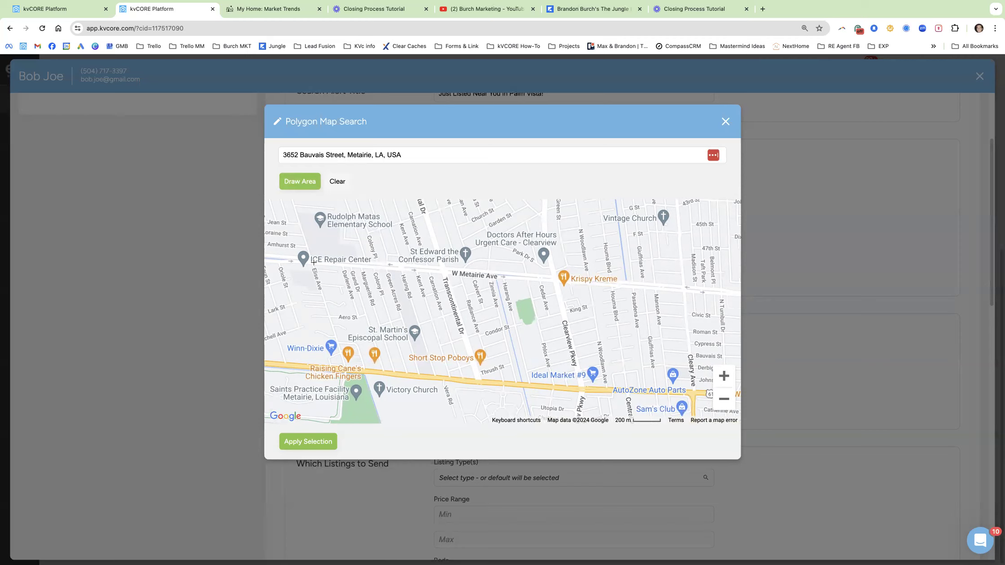
mouse_move(314, 263)
mouse_down()
mouse_move(345, 370)
mouse_move(518, 381)
mouse_move(487, 268)
mouse_up()
mouse_move(513, 318)
mouse_down()
mouse_move(503, 341)
mouse_move(487, 279)
mouse_move(313, 263)
mouse_up()
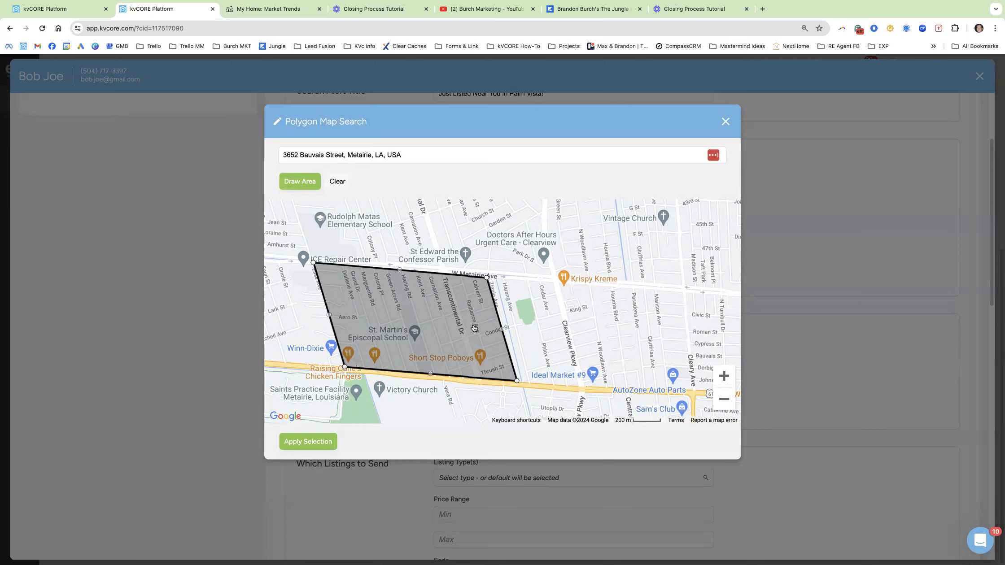
click(317, 442)
Limit the alert to Single Family listings and verify the drawn area on the map.
scroll(501, 400, down, 3)
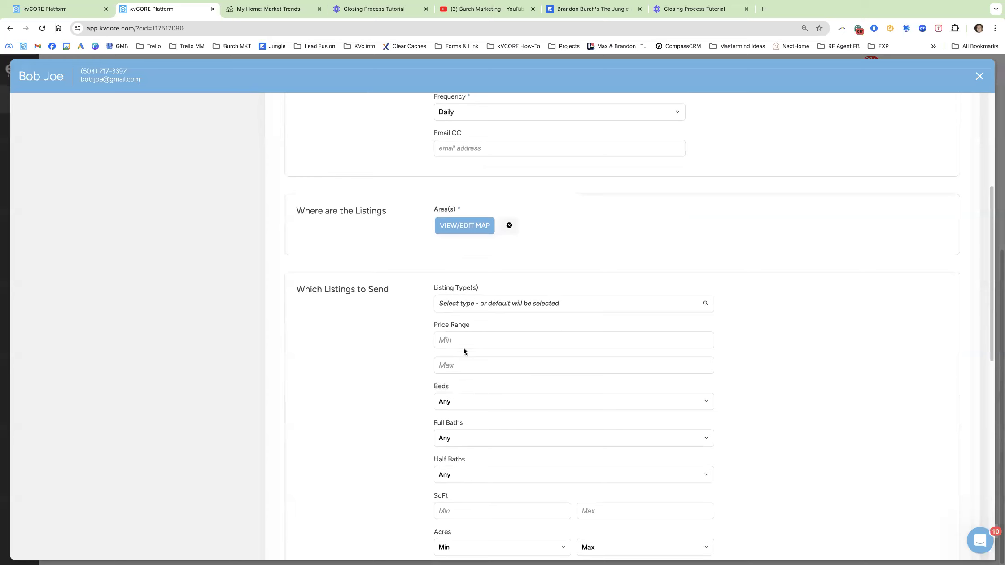
click(486, 305)
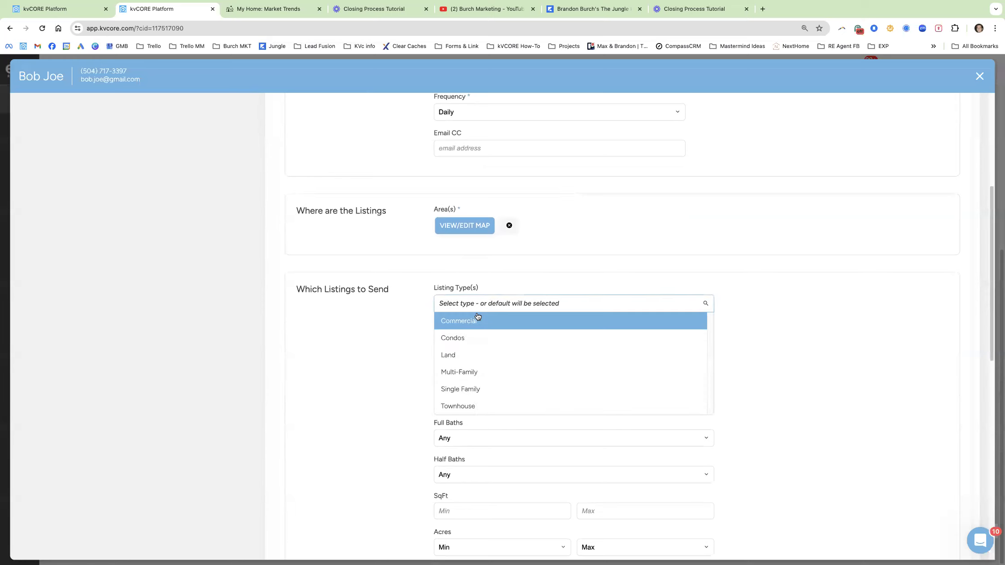
click(462, 389)
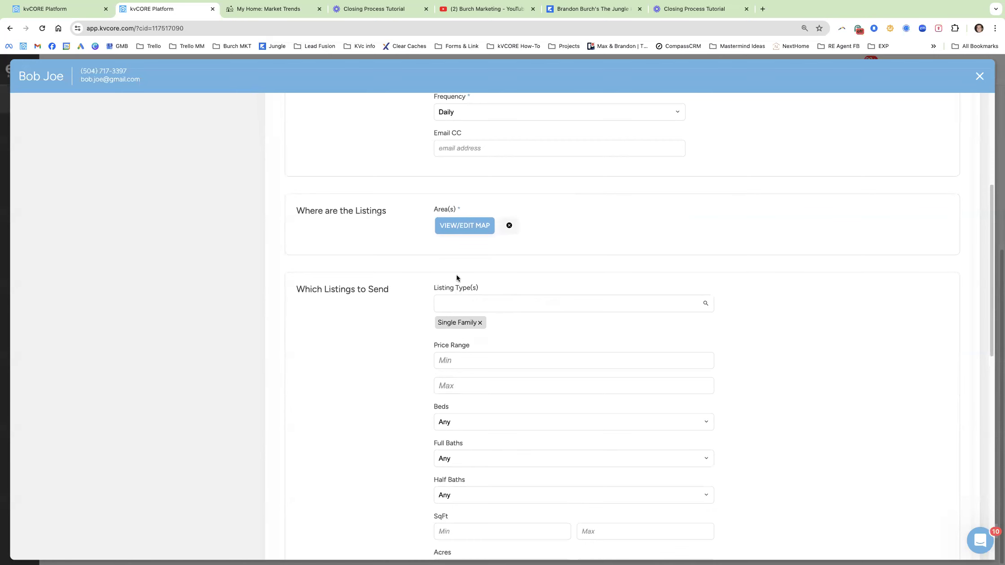
click(467, 226)
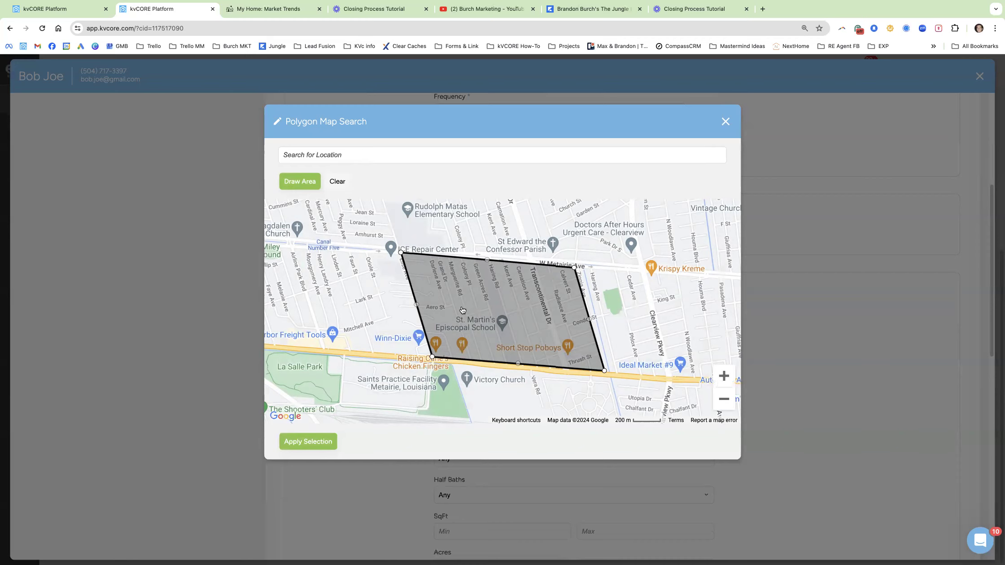
click(331, 441)
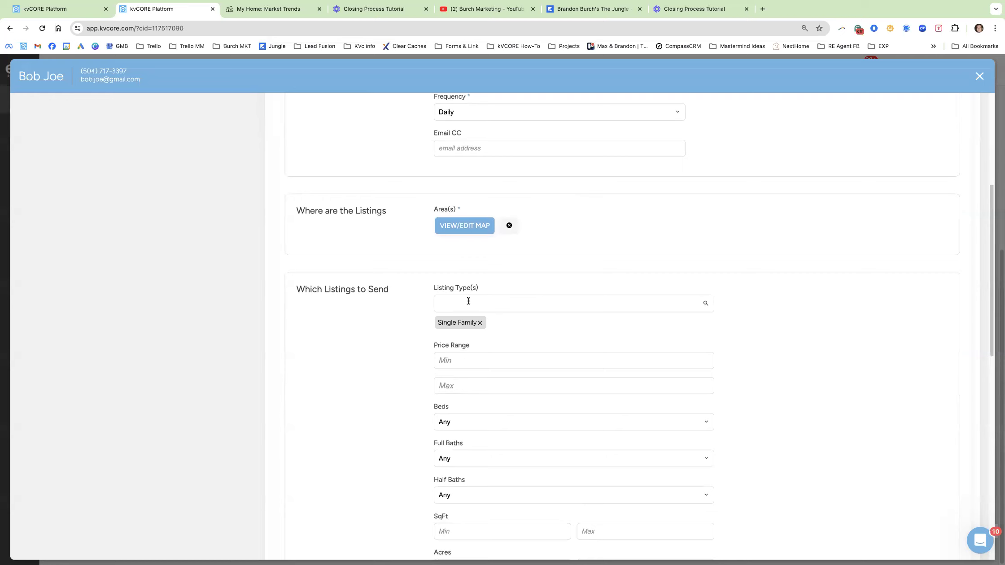
Check the Just Listed amenity under General Options.
scroll(398, 403, down, 6)
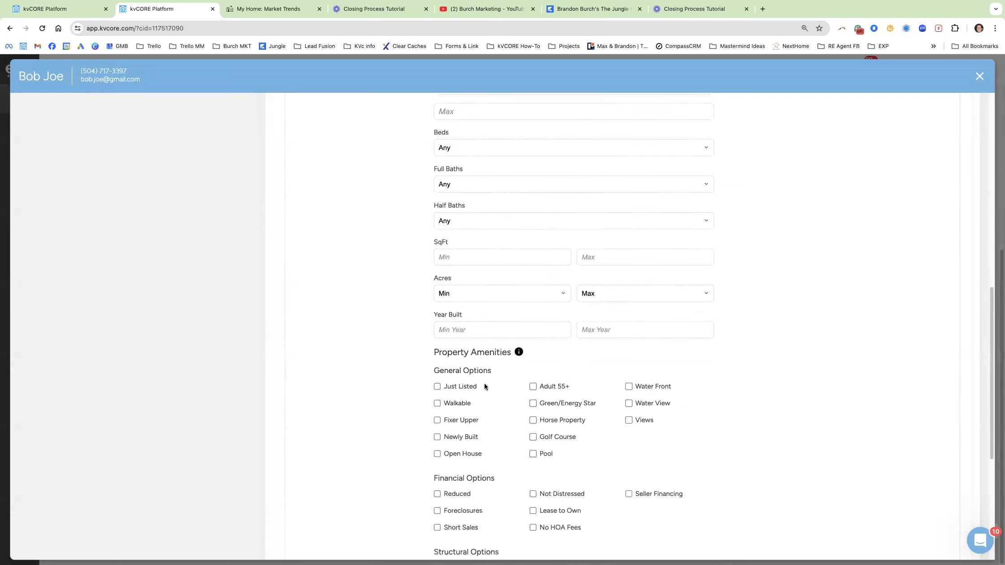
drag(452, 386, 443, 386)
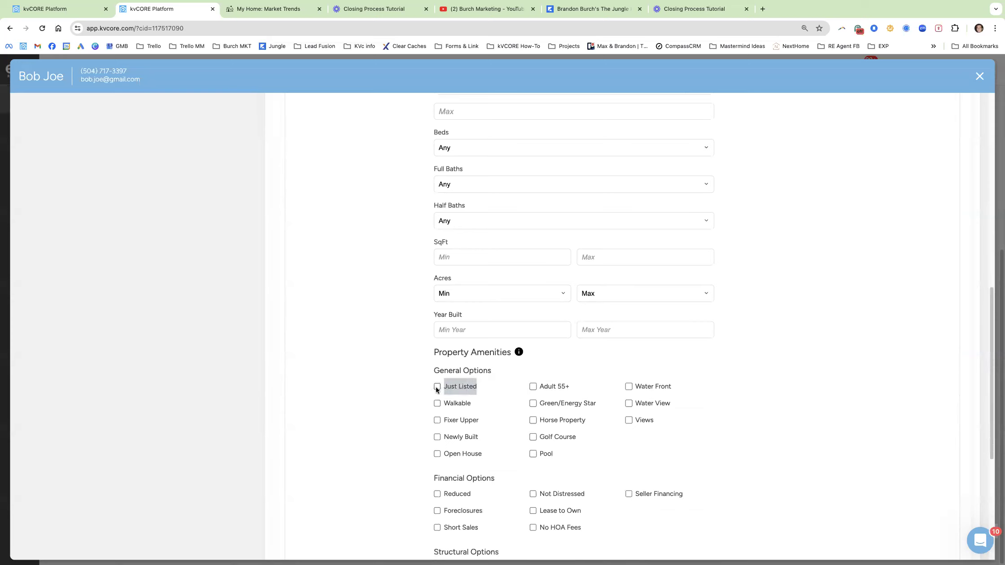
click(407, 385)
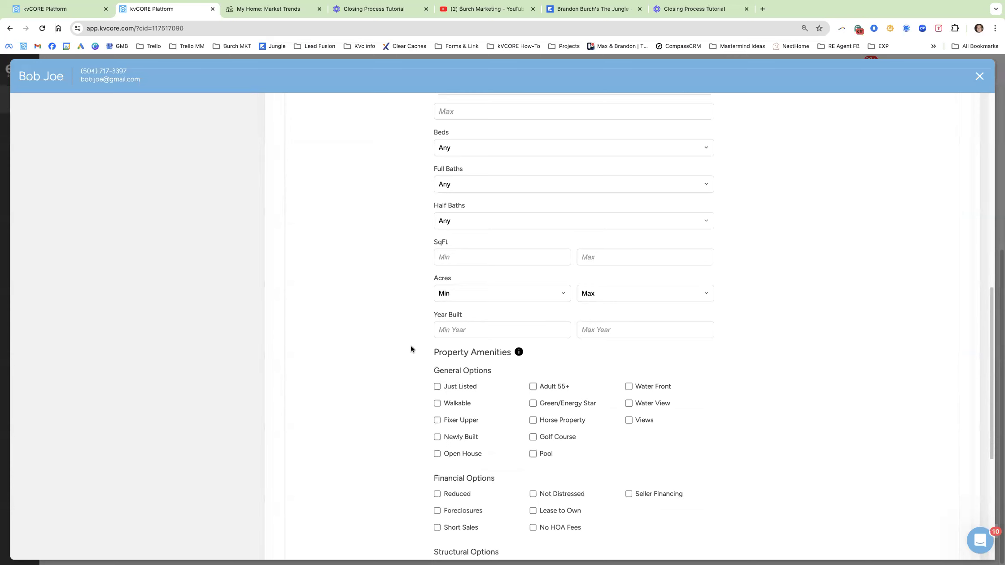
scroll(380, 319, up, 6)
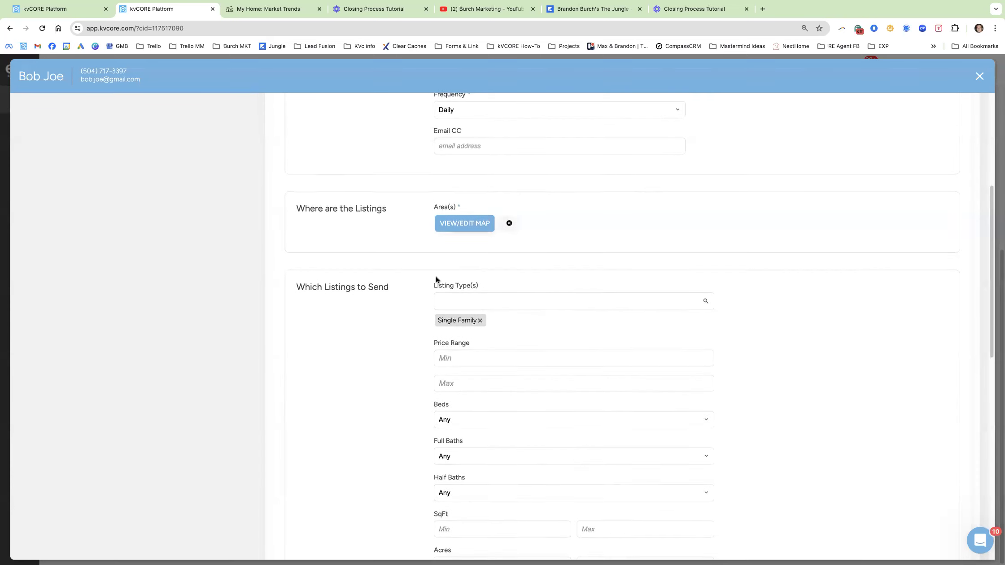
click(454, 225)
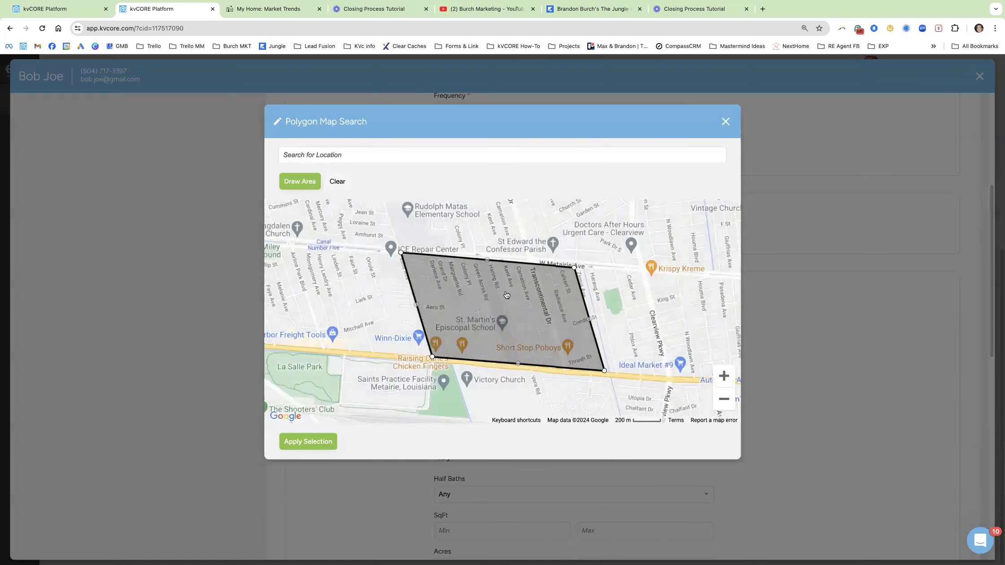
click(224, 447)
scroll(358, 337, down, 10)
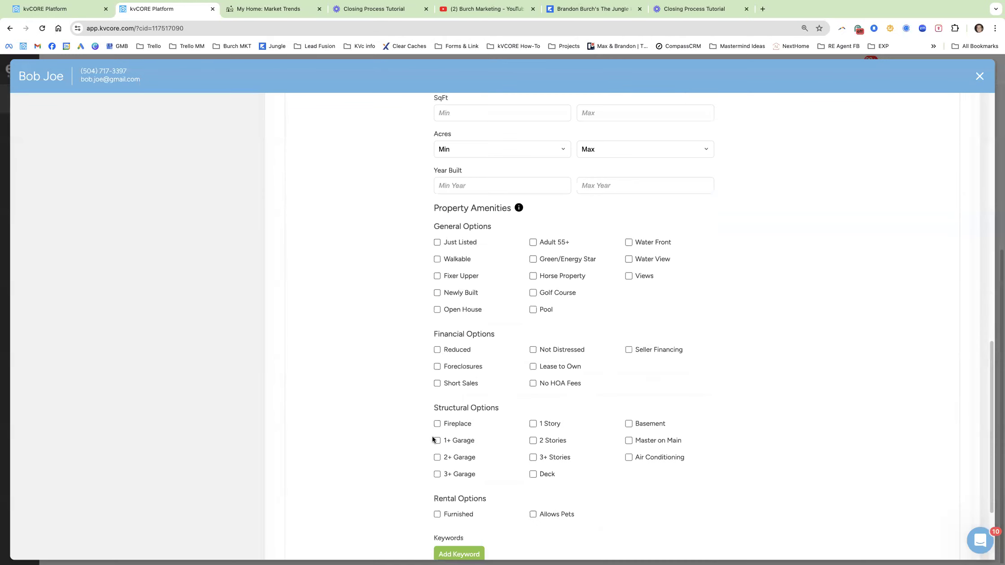
drag(464, 243, 446, 241)
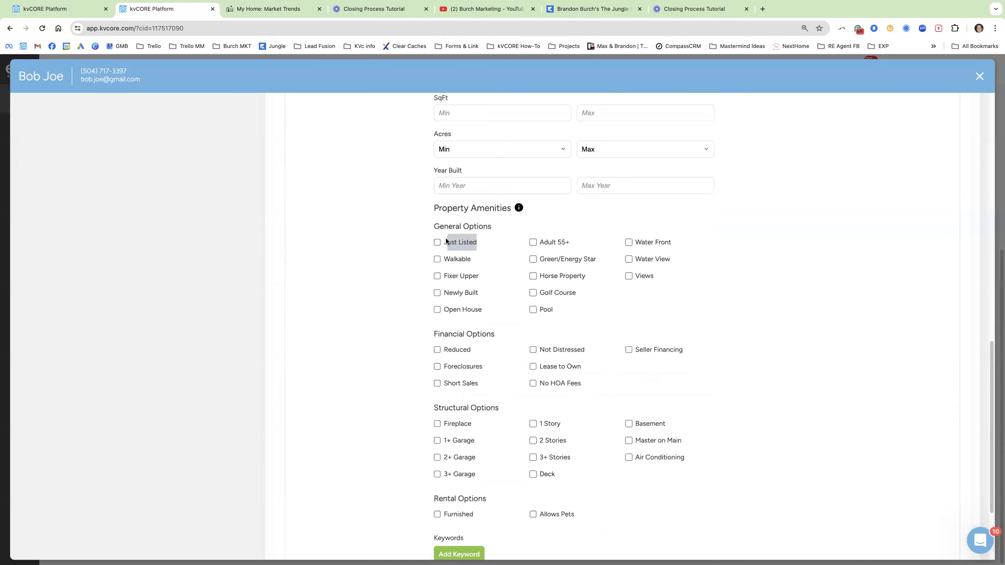
click(438, 243)
click(418, 245)
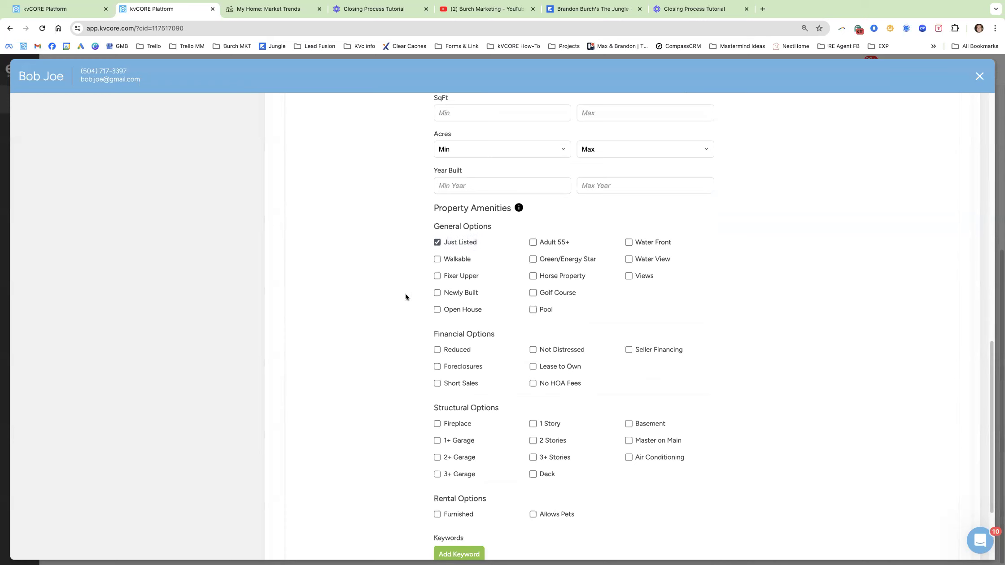
scroll(407, 299, up, 1)
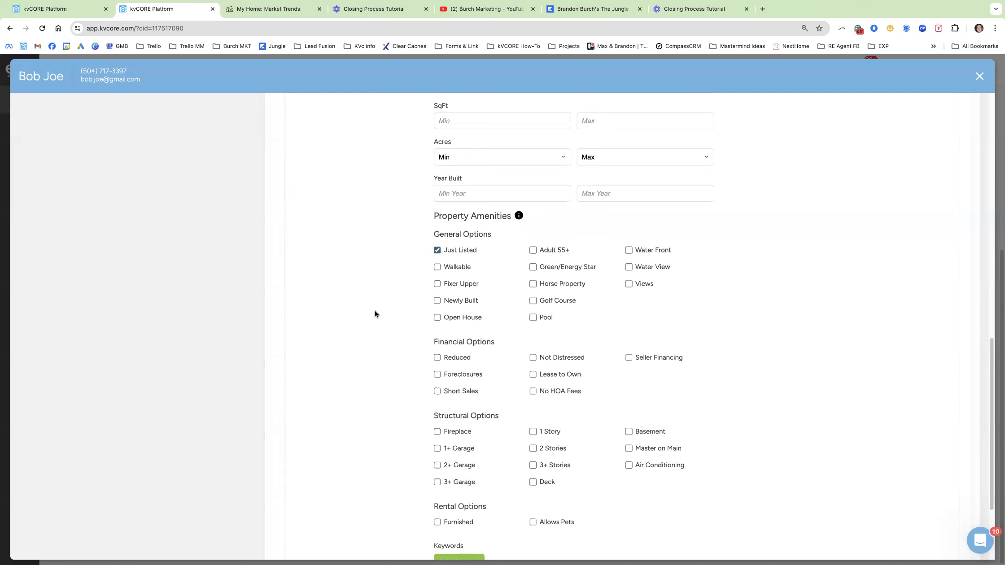
scroll(375, 328, up, 15)
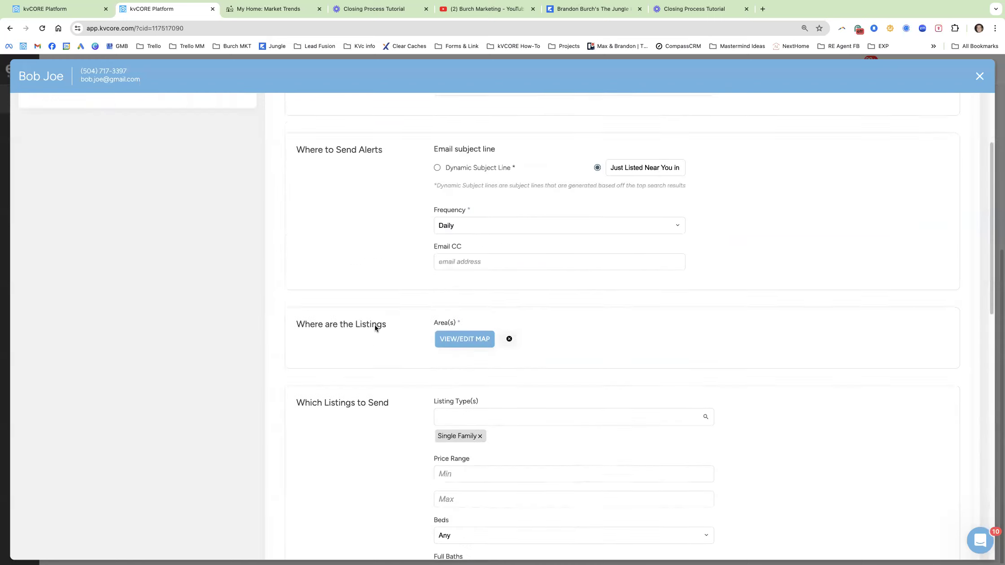
Review the 'Just Listed Near You in Palm Vista!' title, custom email subject and Daily frequency.
drag(550, 216, 427, 219)
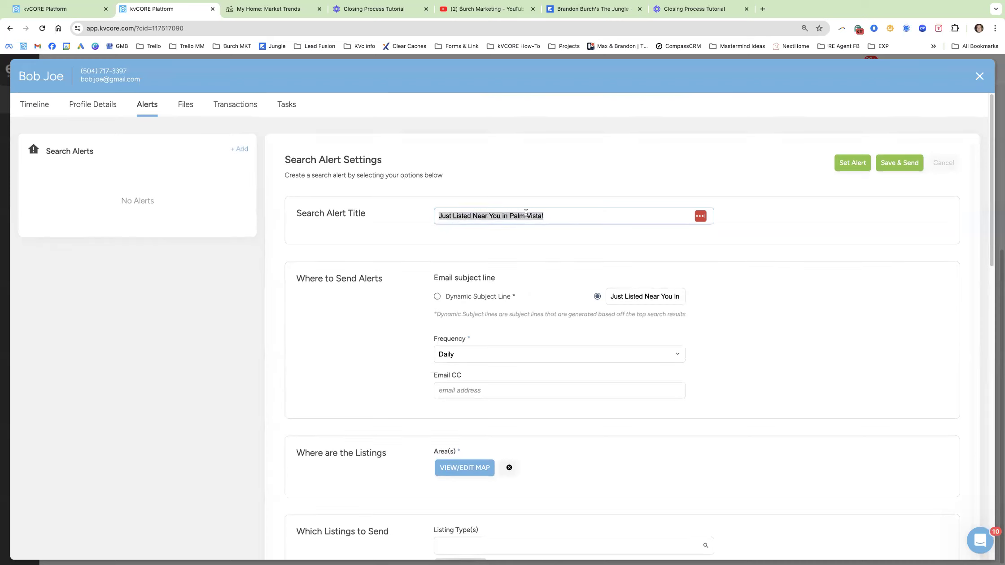
drag(545, 218, 496, 214)
click(496, 214)
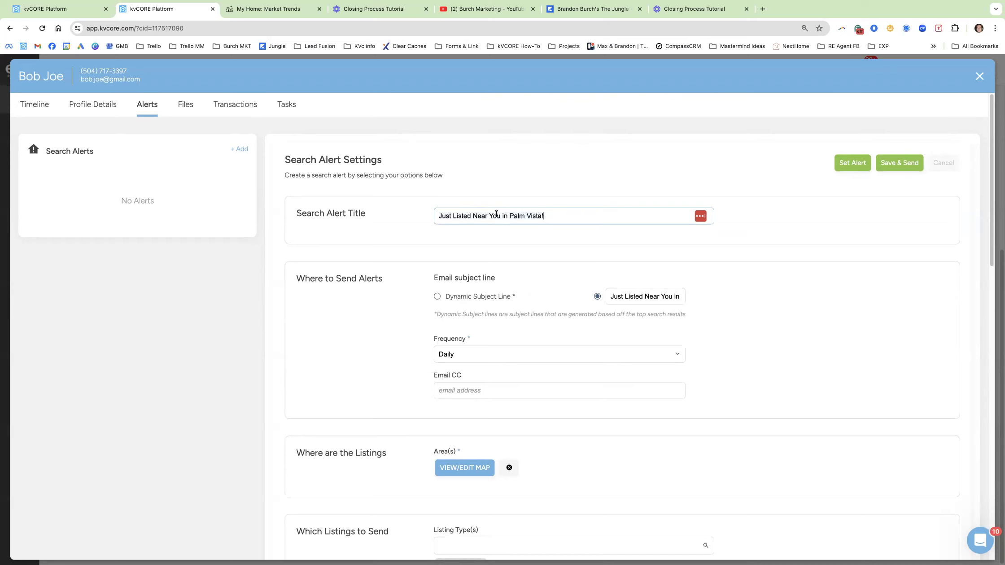
drag(501, 215, 439, 213)
double_click(645, 294)
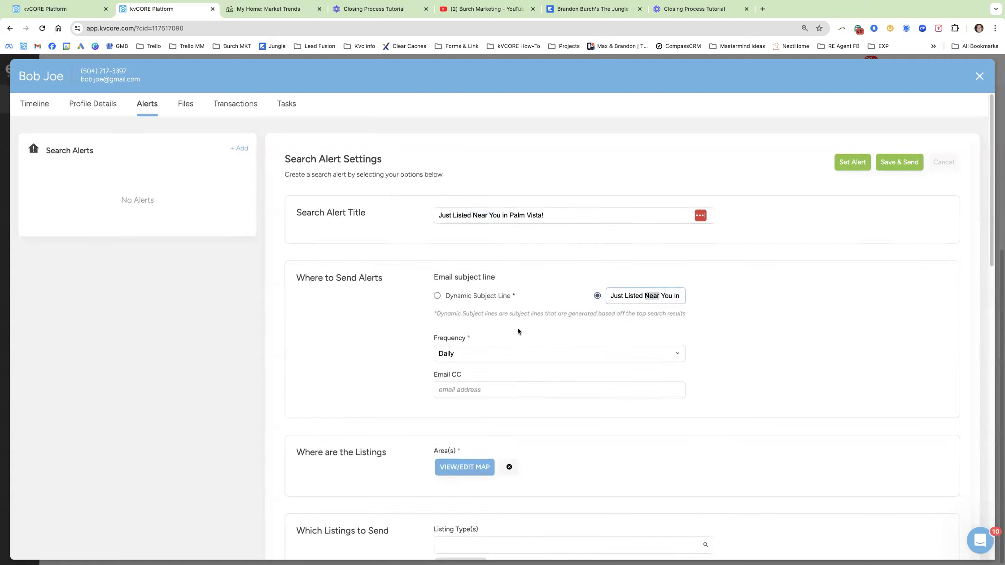
scroll(517, 328, down, 1)
drag(415, 300, 495, 296)
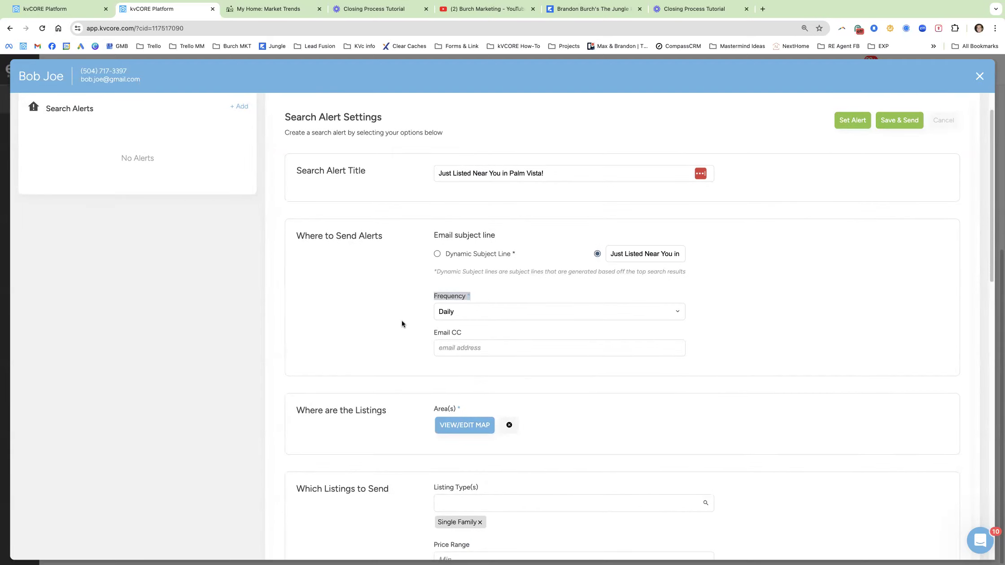
scroll(395, 326, down, 2)
Glance at the drawn map area, then scroll the form down to Set Alert.
click(458, 348)
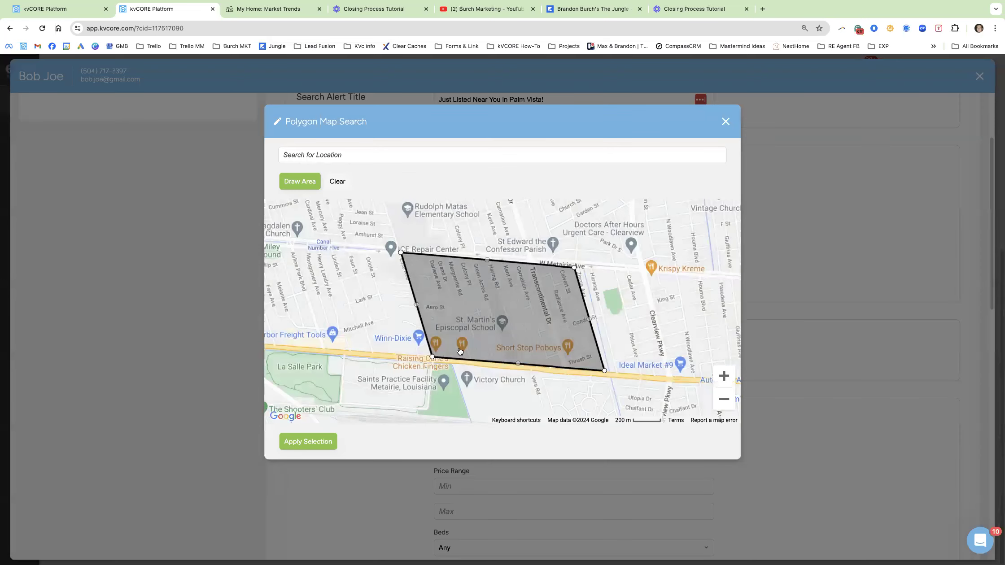
click(197, 368)
scroll(400, 368, down, 4)
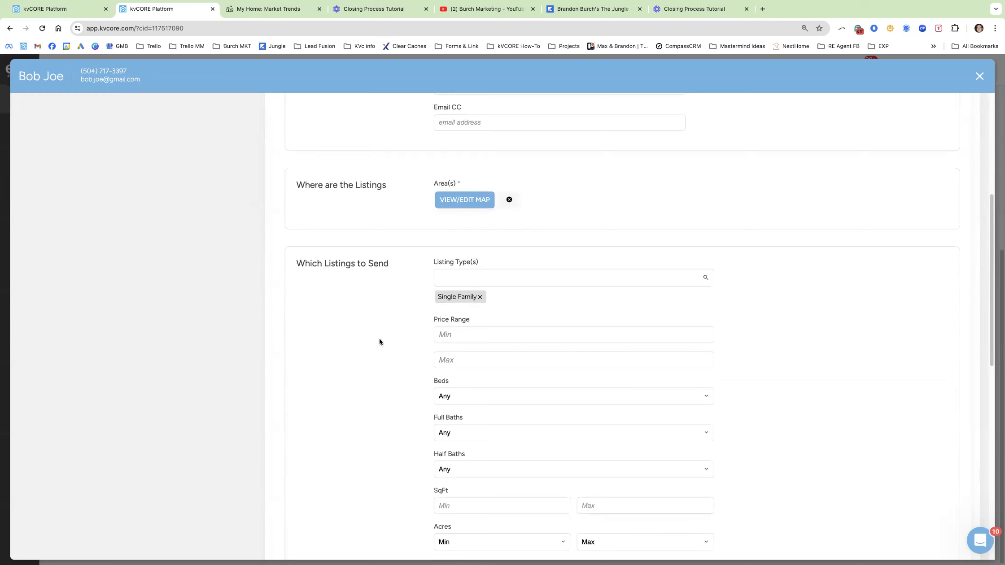
scroll(378, 368, down, 5)
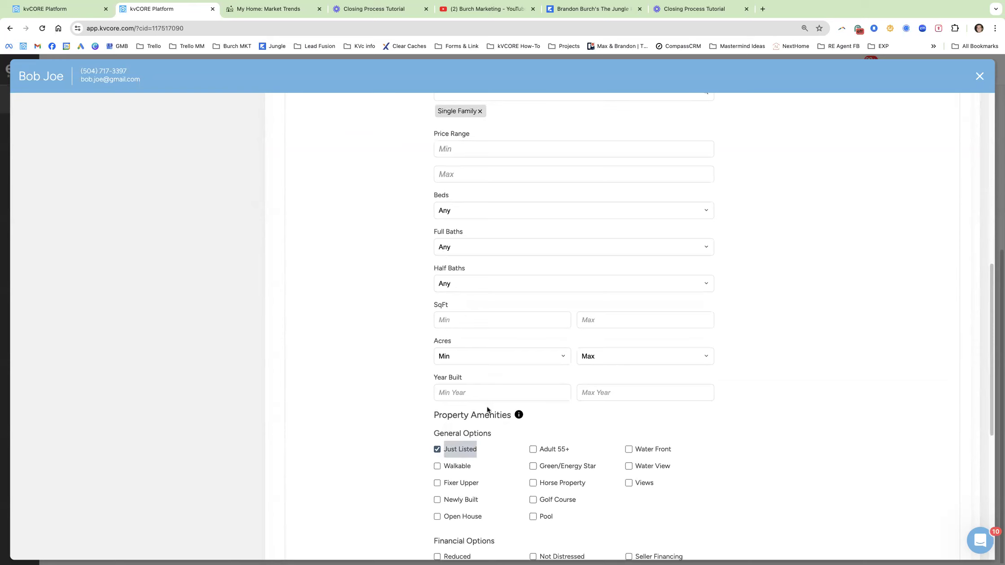
scroll(488, 406, down, 9)
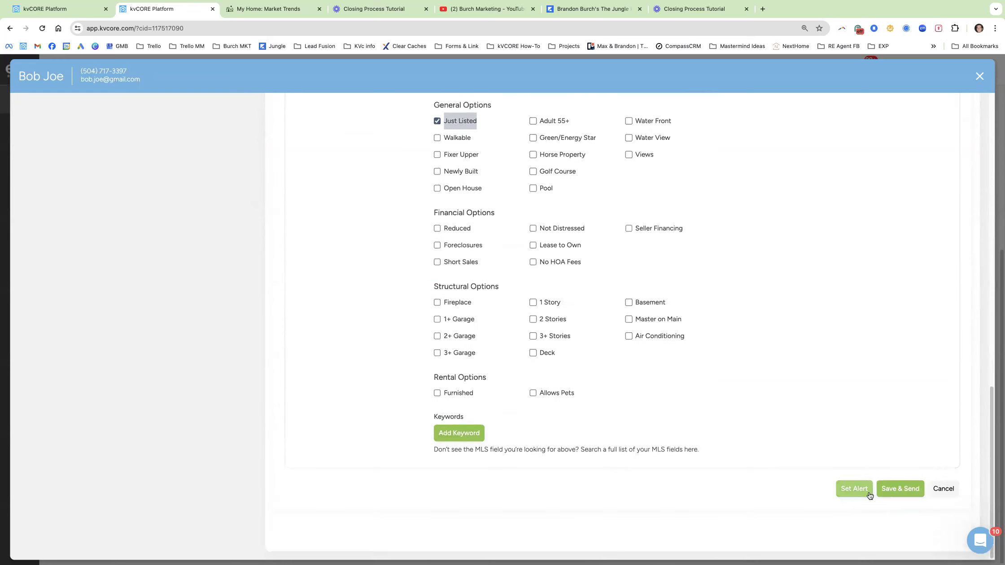
Save the Palm Vista search alert and review its result count and Daily frequency.
click(853, 491)
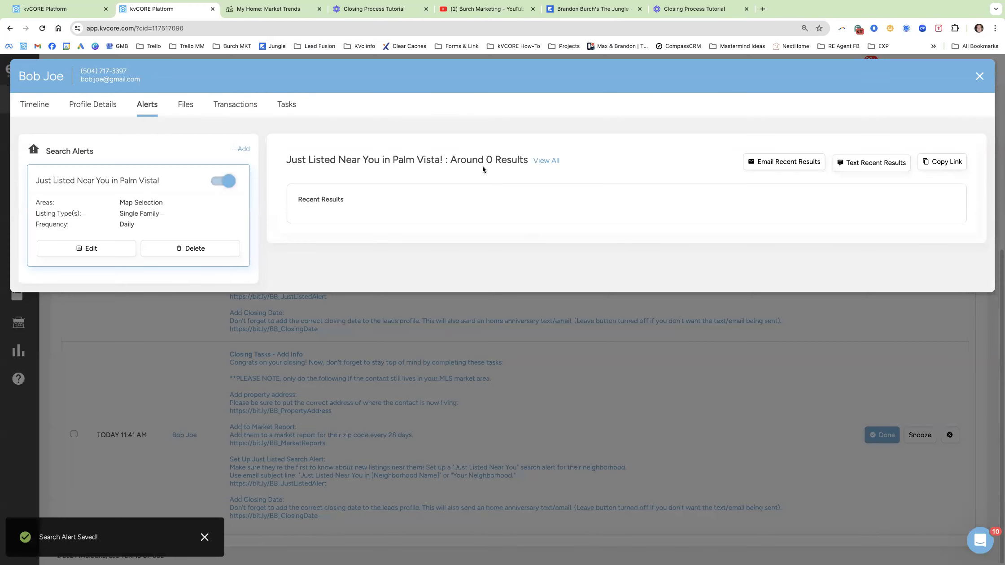
drag(532, 160, 459, 159)
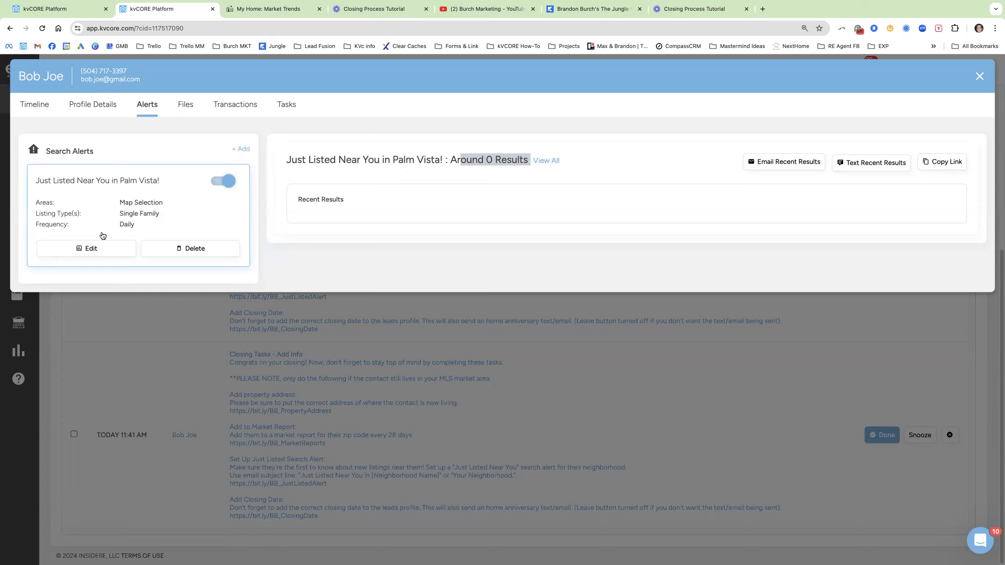
double_click(132, 225)
drag(80, 232, 33, 230)
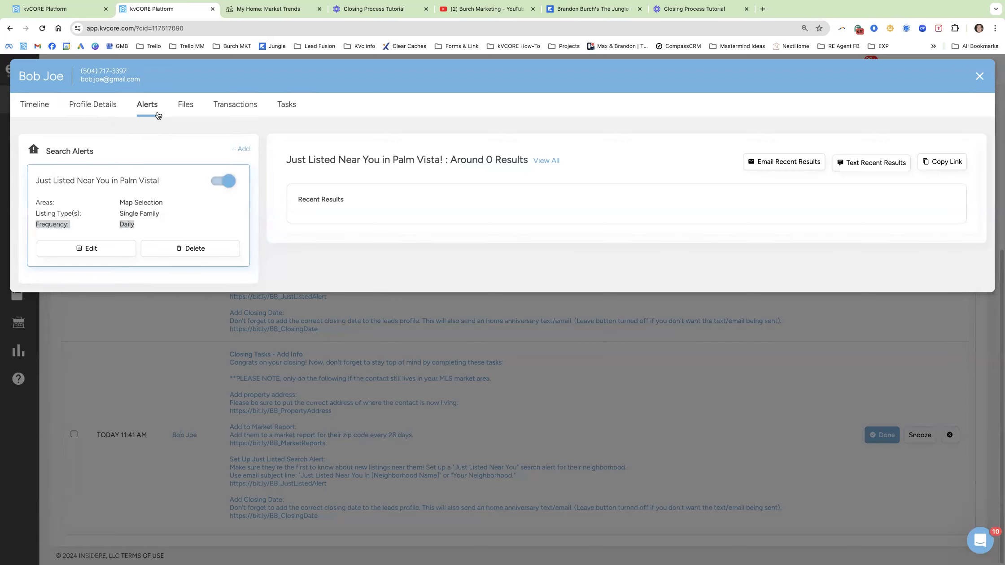
Return to the contact's timeline and review the Add Closing Date task text.
click(41, 109)
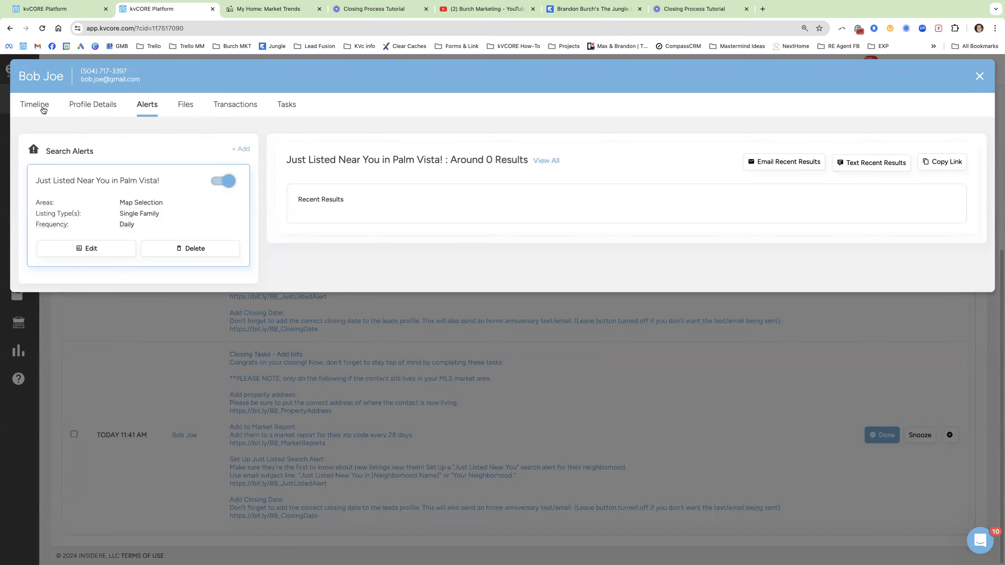
scroll(381, 400, down, 3)
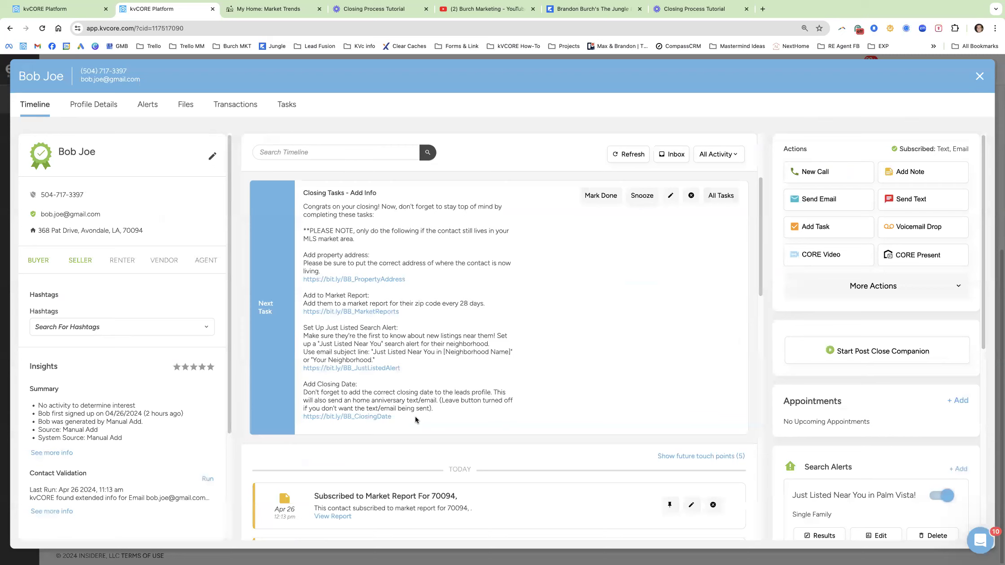
drag(304, 392, 423, 398)
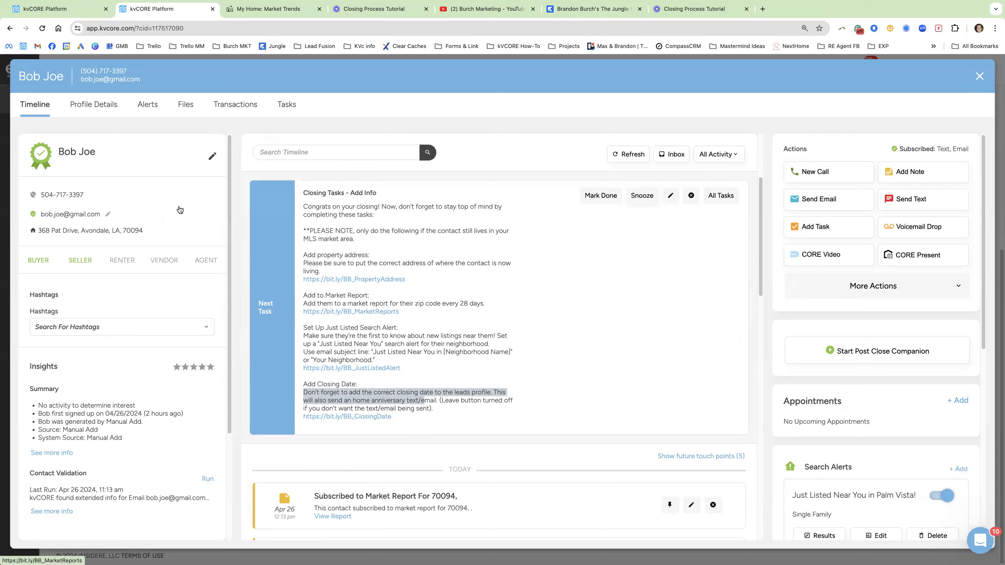
Edit the contact's profile details and set Last Closed to 04/25/2024.
click(101, 110)
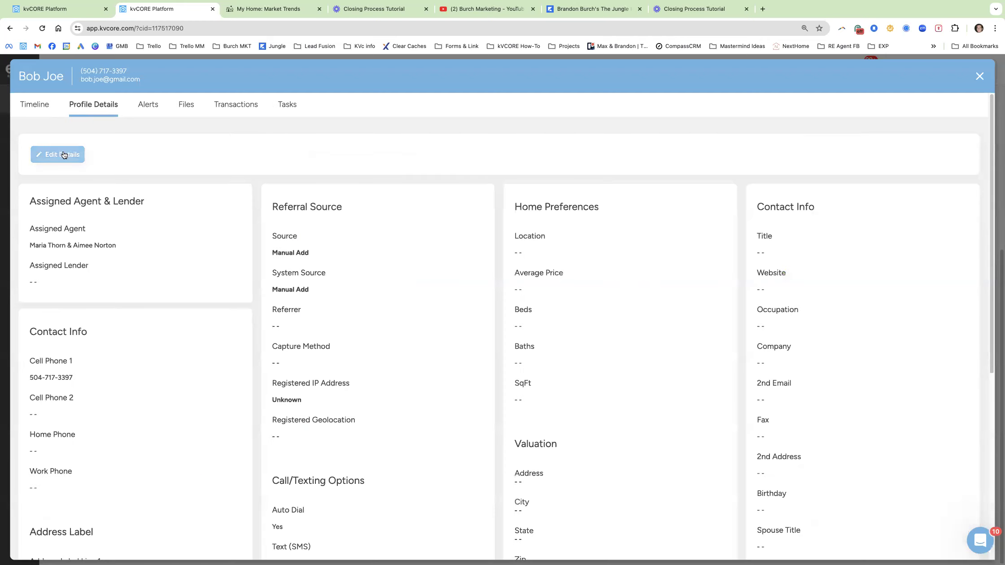
click(63, 155)
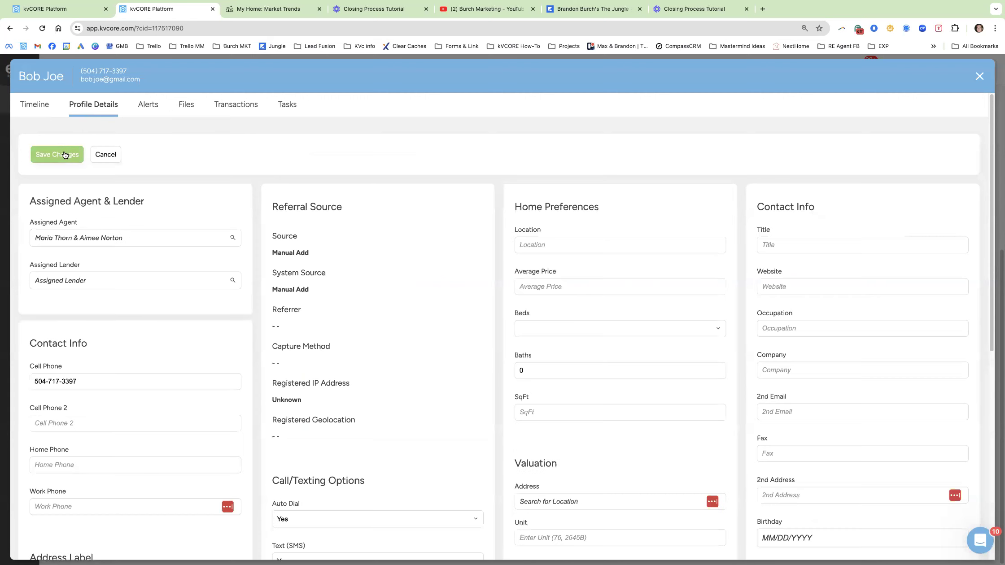
scroll(359, 368, down, 3)
drag(309, 434, 270, 434)
click(316, 456)
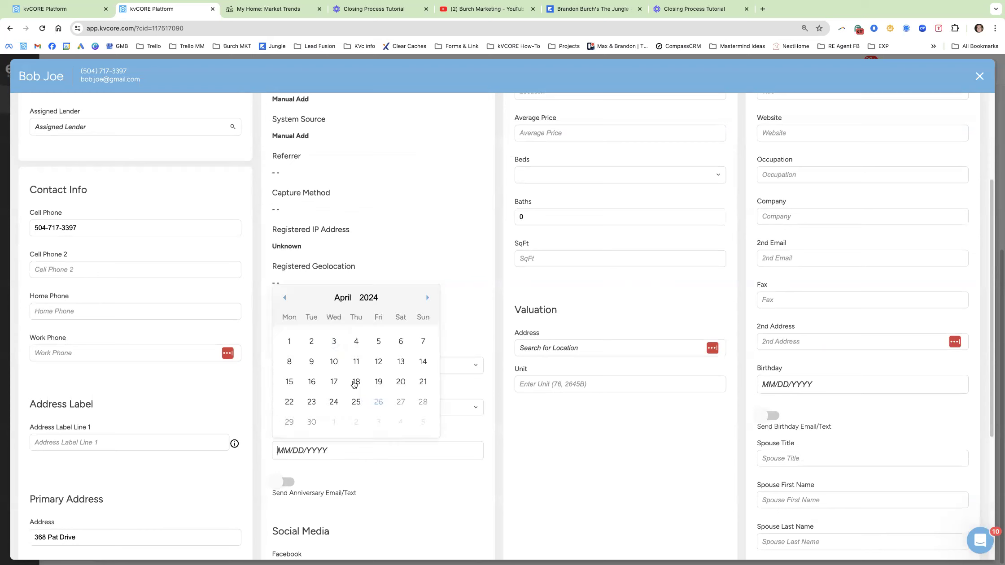
click(356, 402)
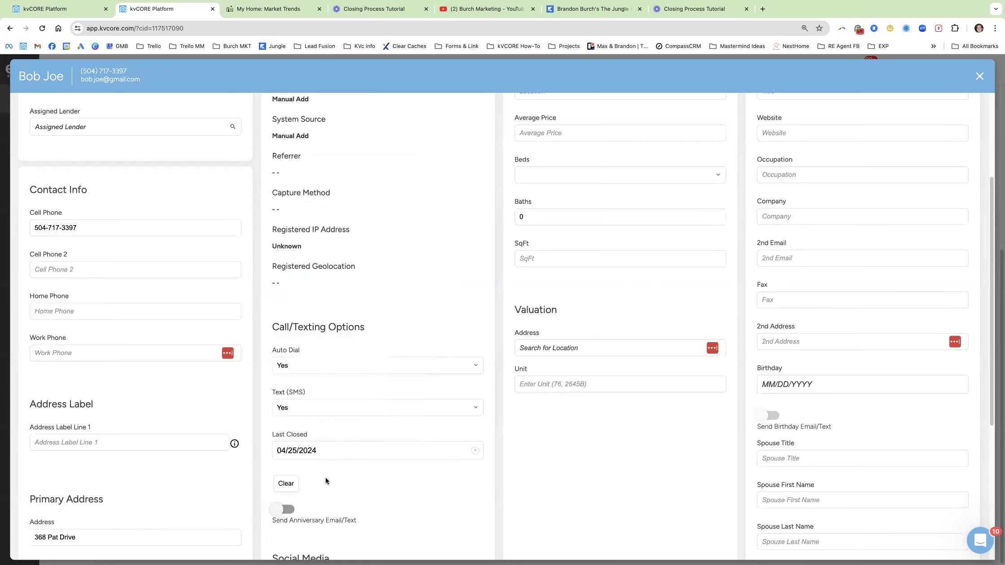
Turn on Send Anniversary Email/Text for this contact.
scroll(312, 493, down, 1)
drag(370, 504, 304, 505)
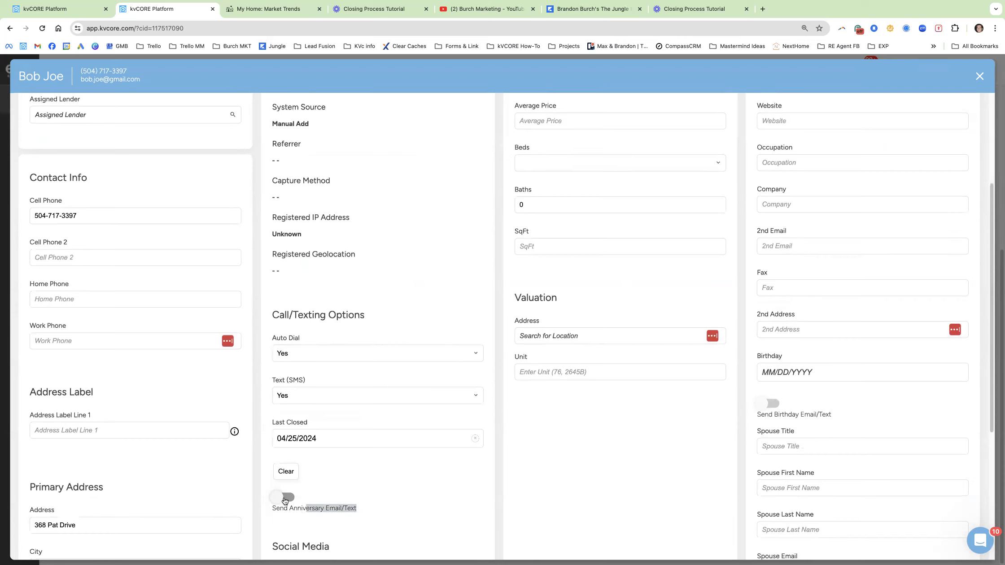
click(284, 499)
scroll(250, 395, up, 4)
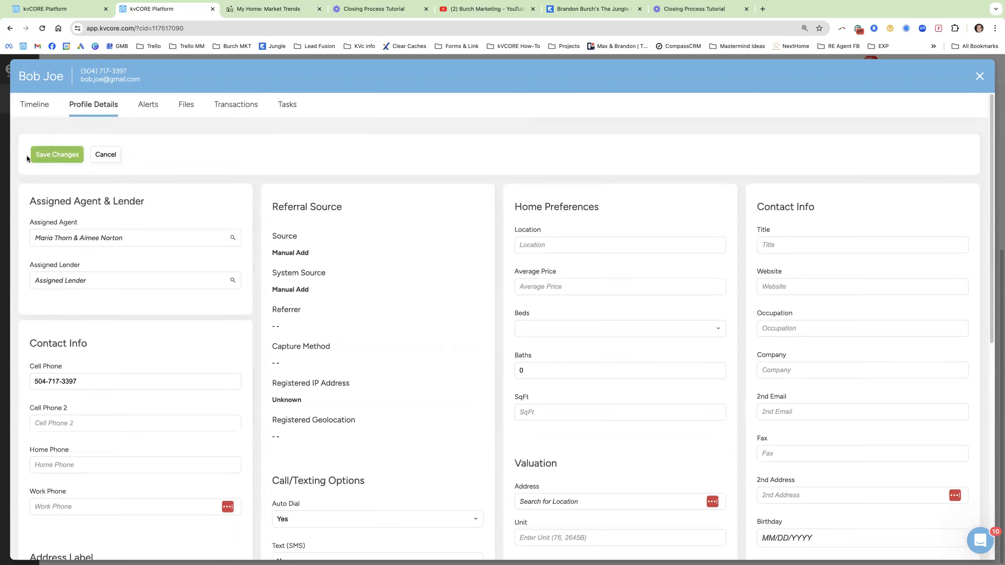
scroll(249, 306, down, 8)
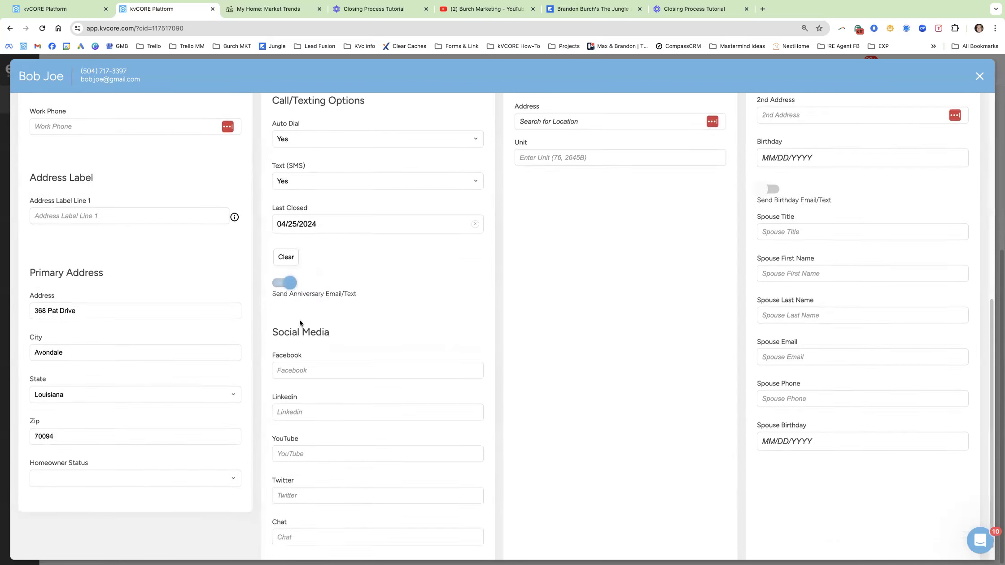
scroll(299, 319, up, 1)
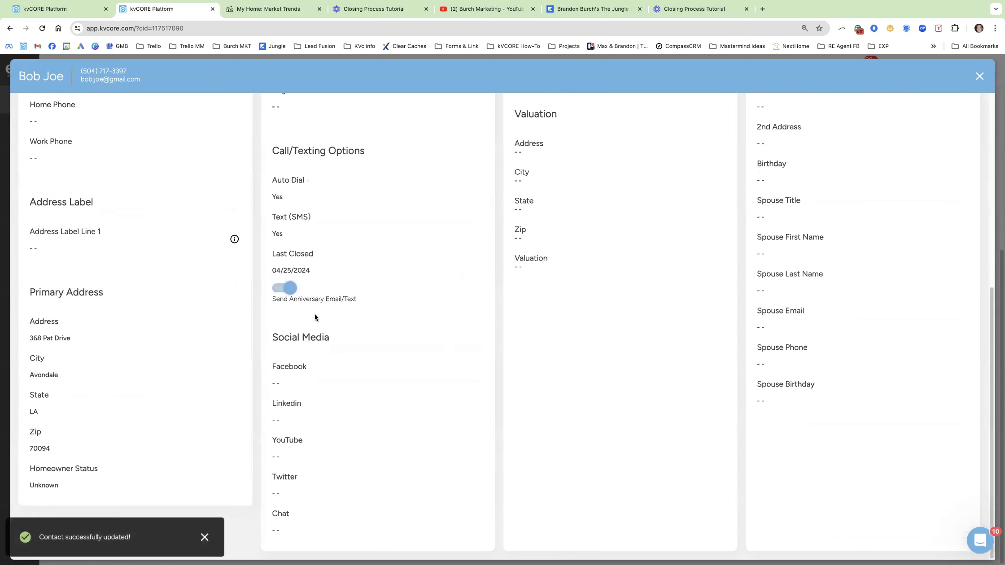
scroll(315, 315, up, 2)
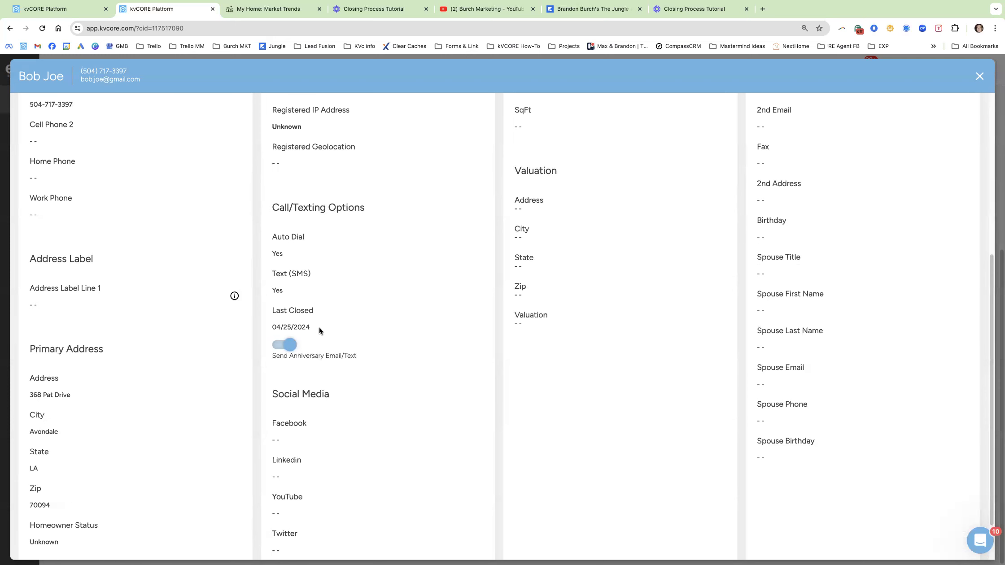
Close this profile and bring up the second contact's profile from Today's Tasks.
click(980, 76)
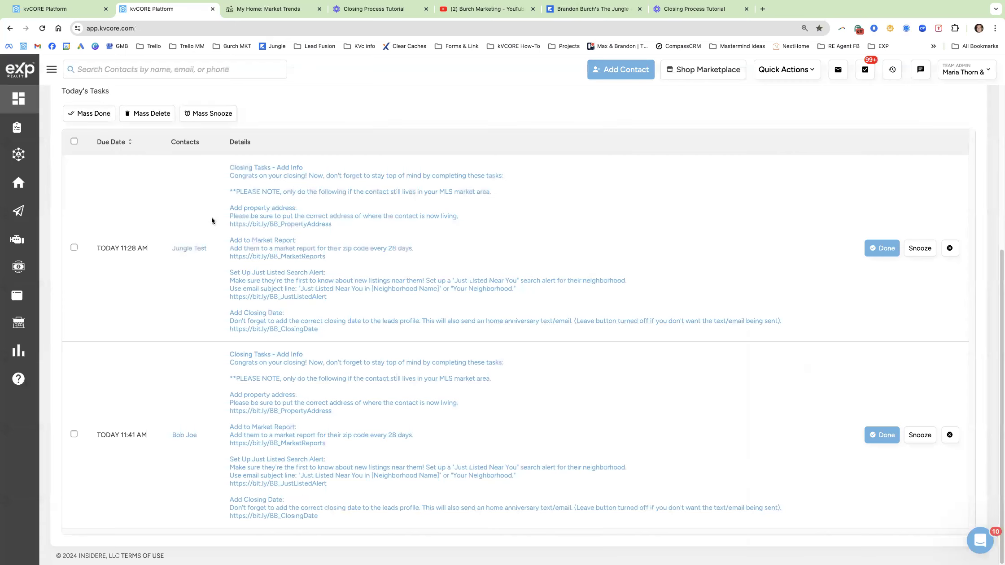
click(184, 248)
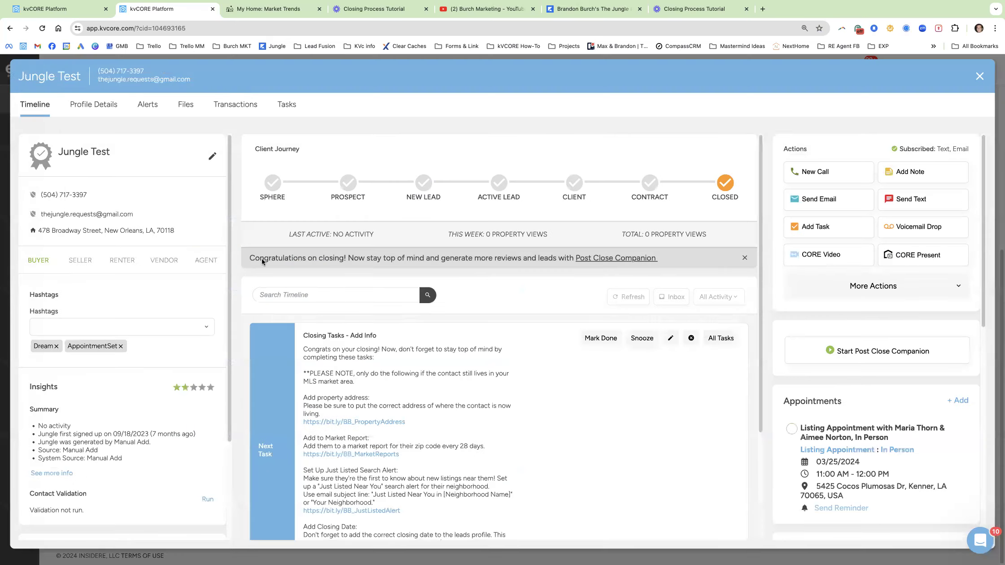
scroll(359, 305, down, 2)
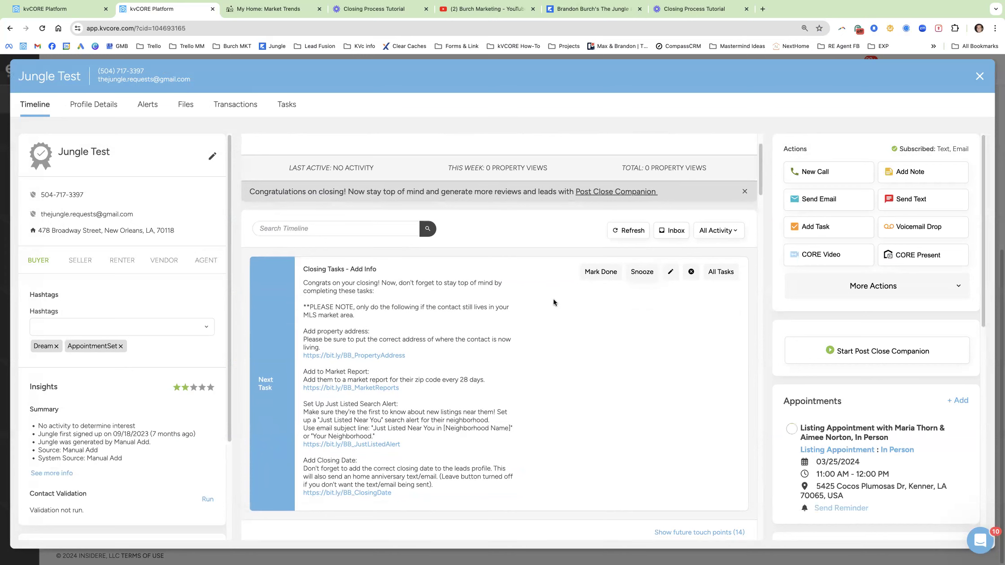
scroll(553, 299, up, 2)
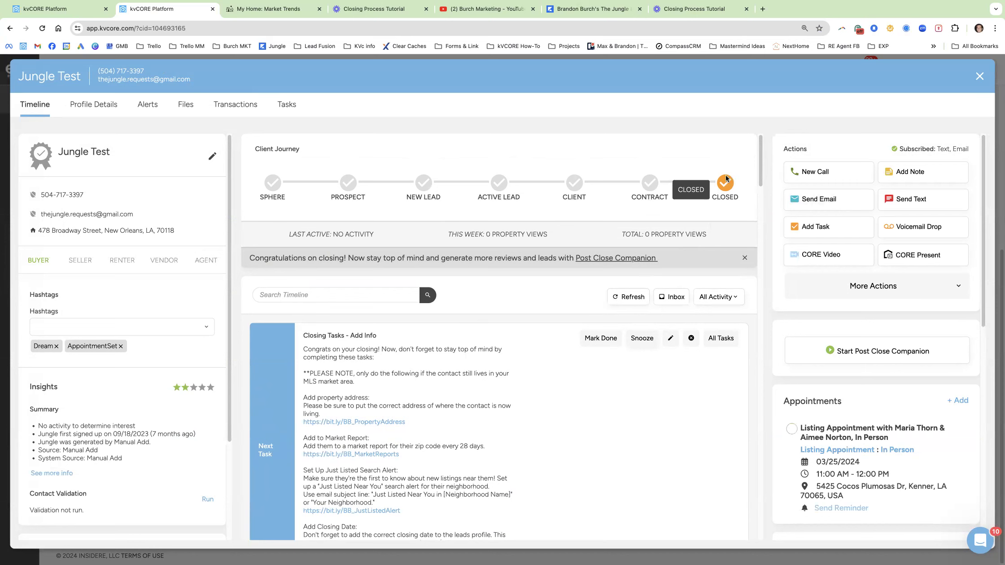
scroll(472, 418, down, 3)
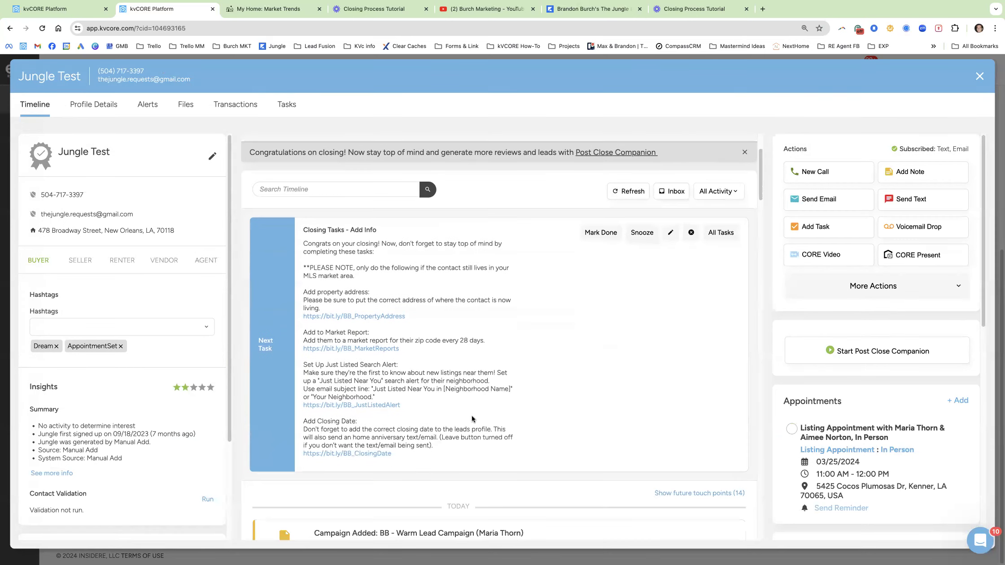
Review the Closing Tasks instructions for address, market report and Just Listed alert, then close the profile.
drag(437, 456, 307, 245)
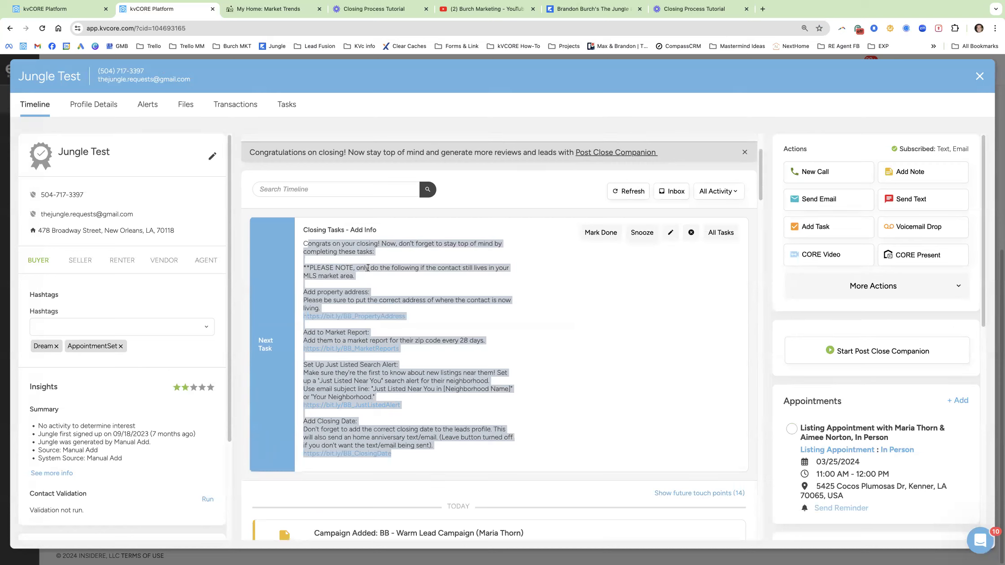
click(452, 289)
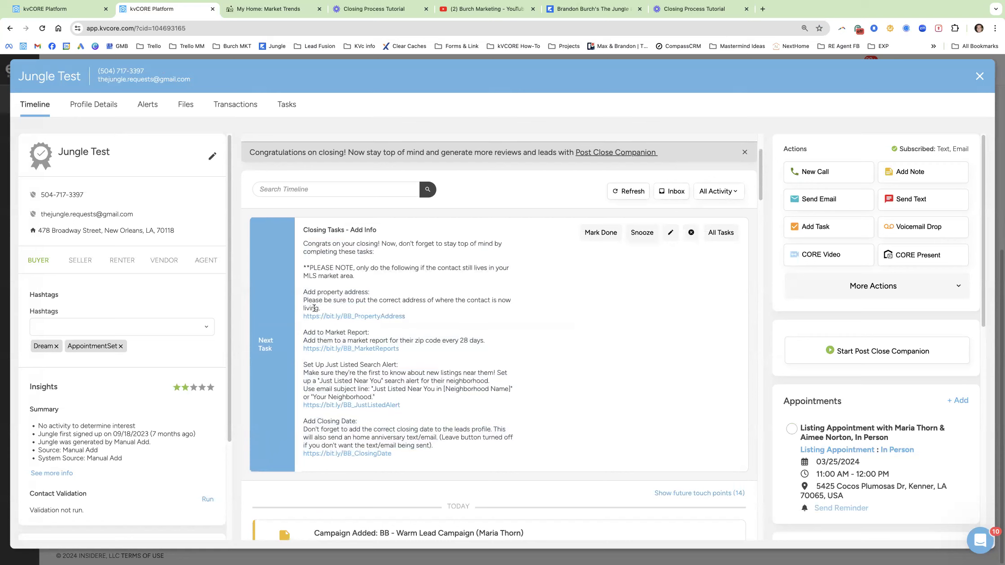
drag(320, 309, 301, 294)
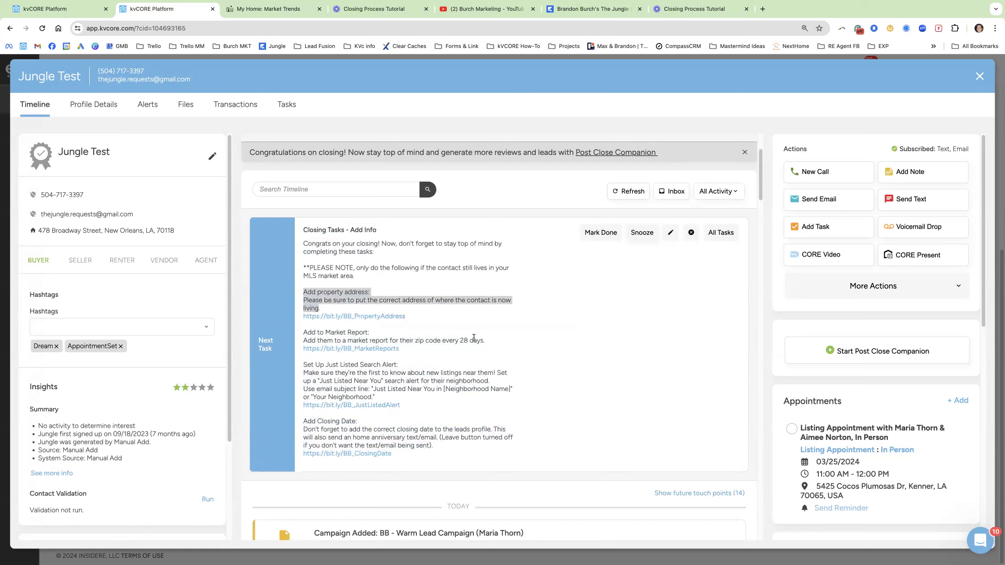
drag(485, 341, 306, 331)
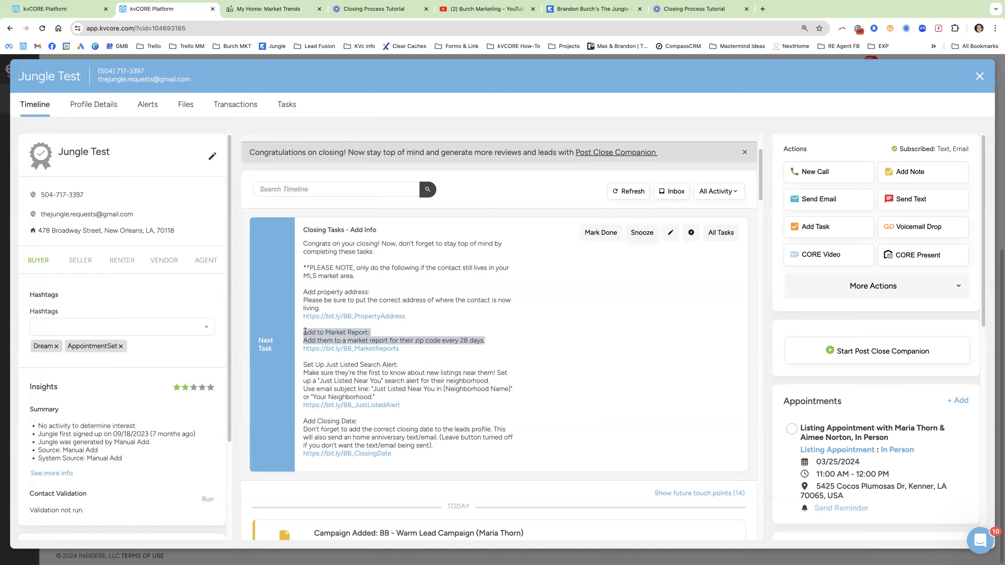
drag(375, 397, 316, 376)
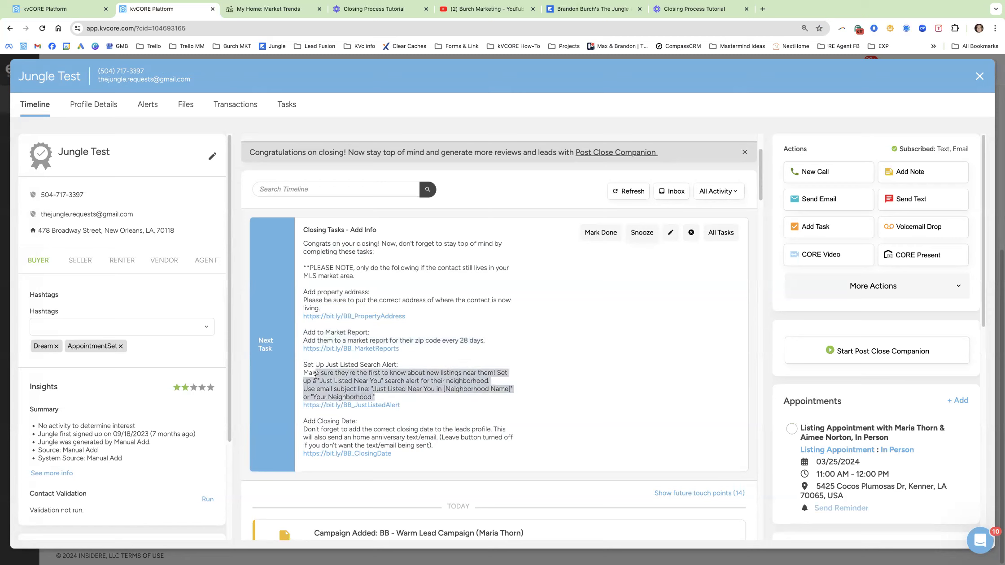
click(338, 436)
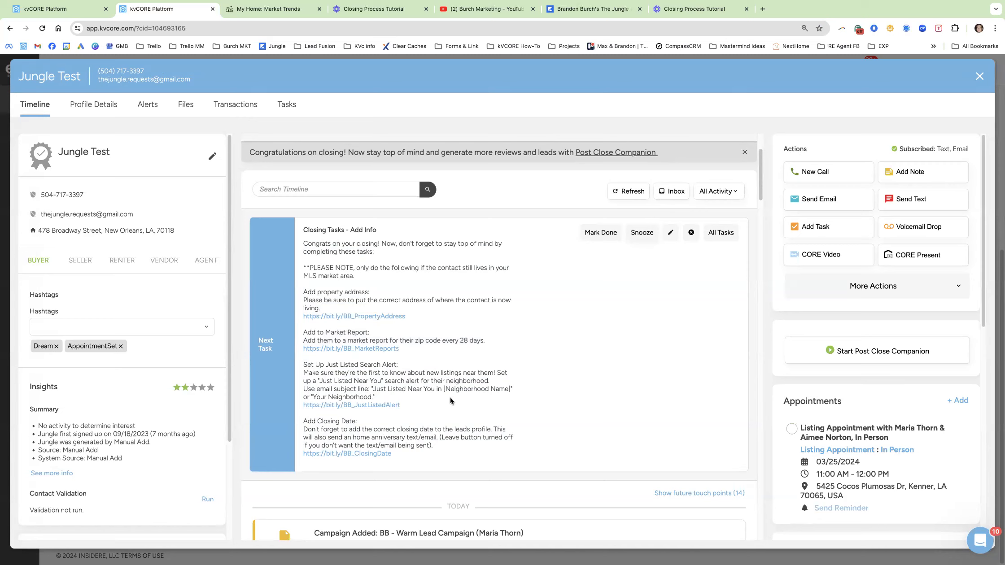
click(979, 77)
mouse_move(19, 213)
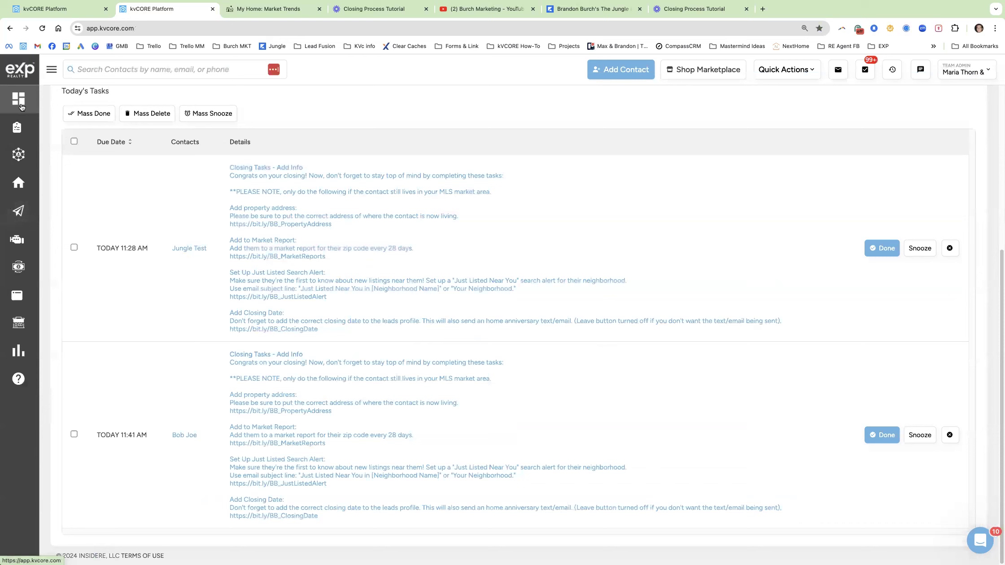
Open the Marketing Tools & Features page from the sidebar and find the Birthdays & Anniversaries card.
click(52, 69)
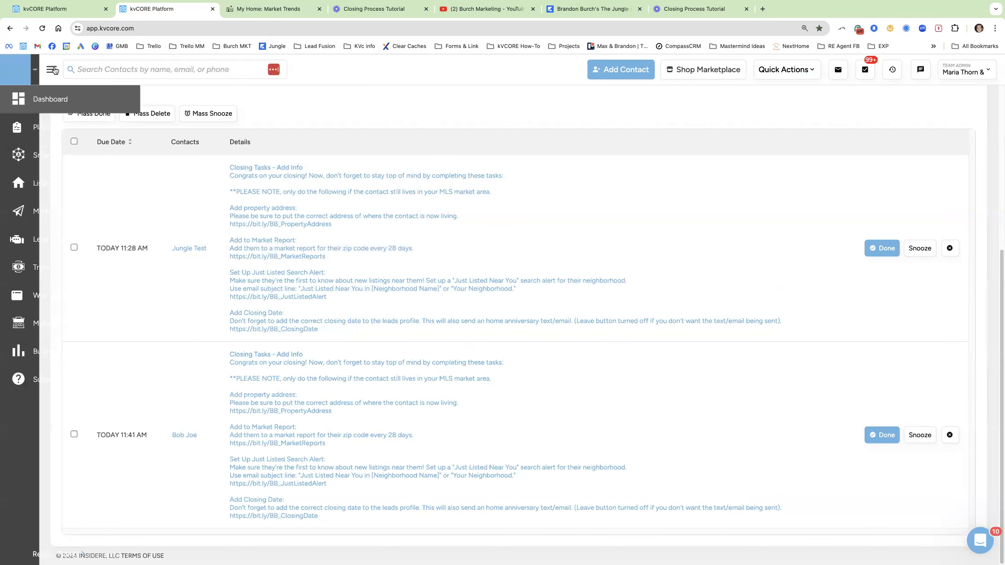
mouse_move(35, 222)
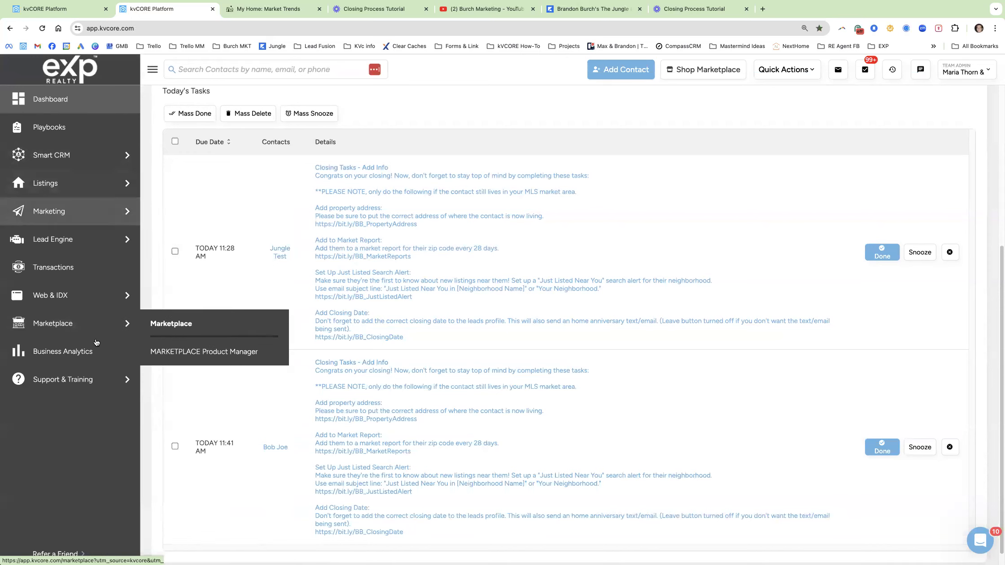
mouse_move(91, 312)
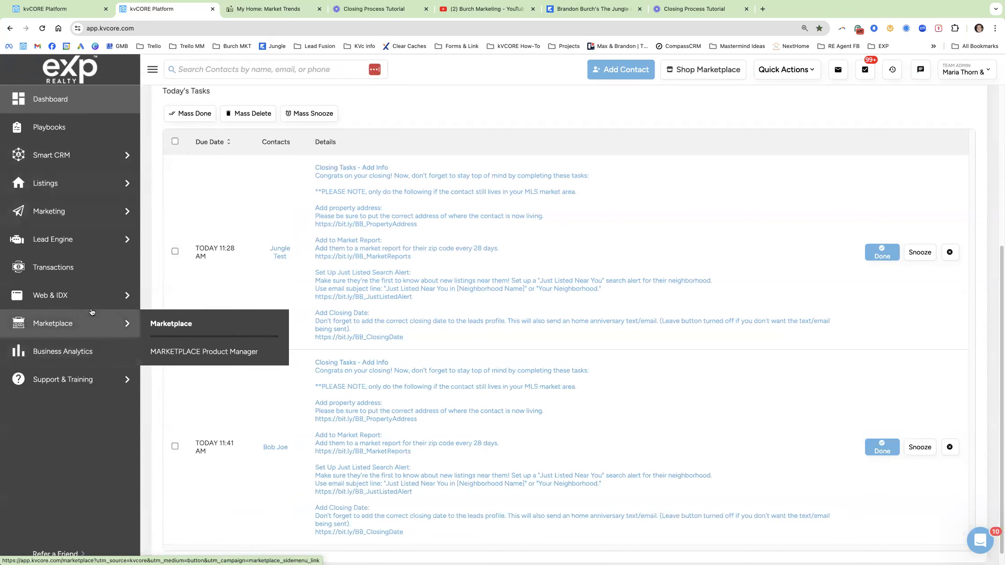
click(57, 217)
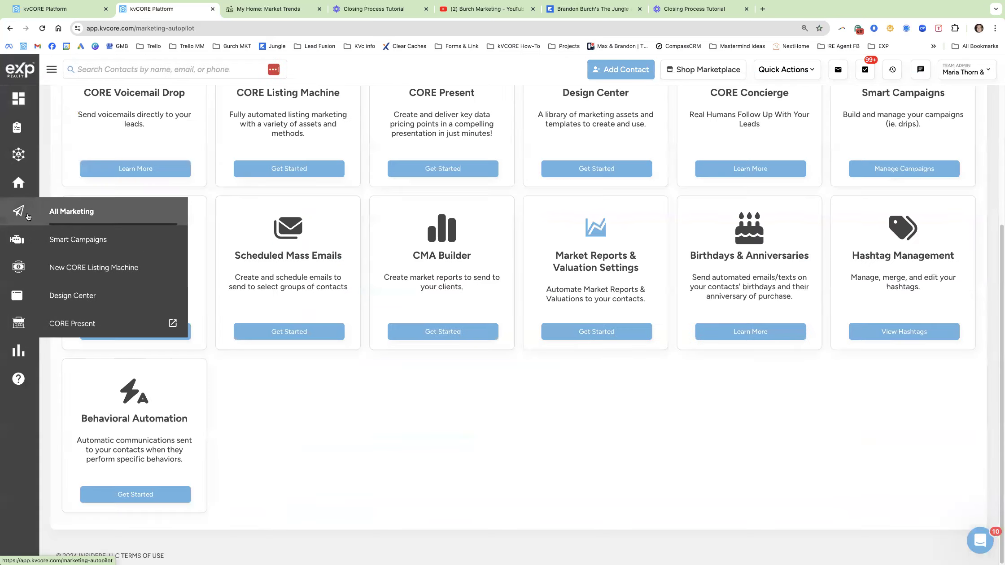
scroll(641, 288, up, 2)
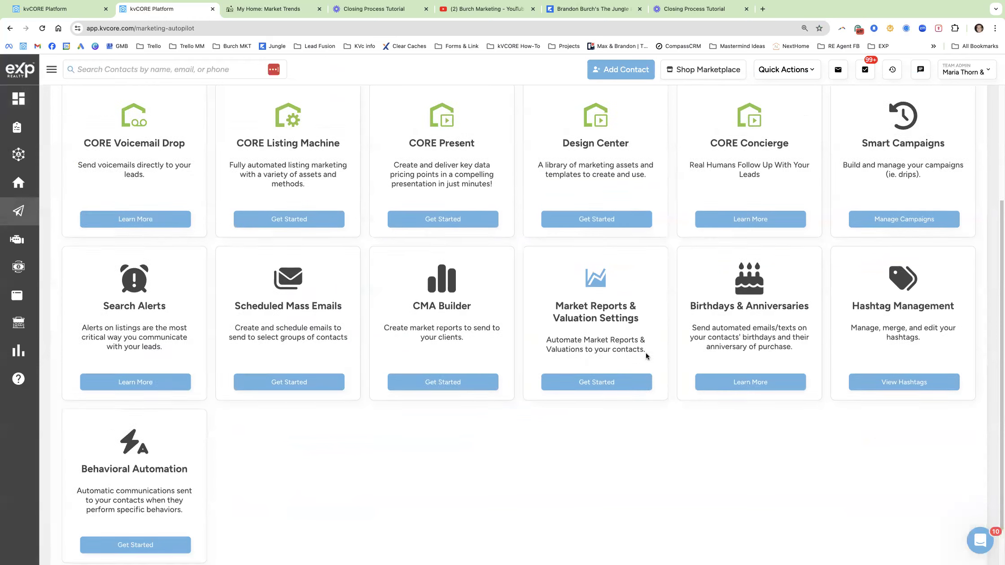
drag(686, 334, 808, 334)
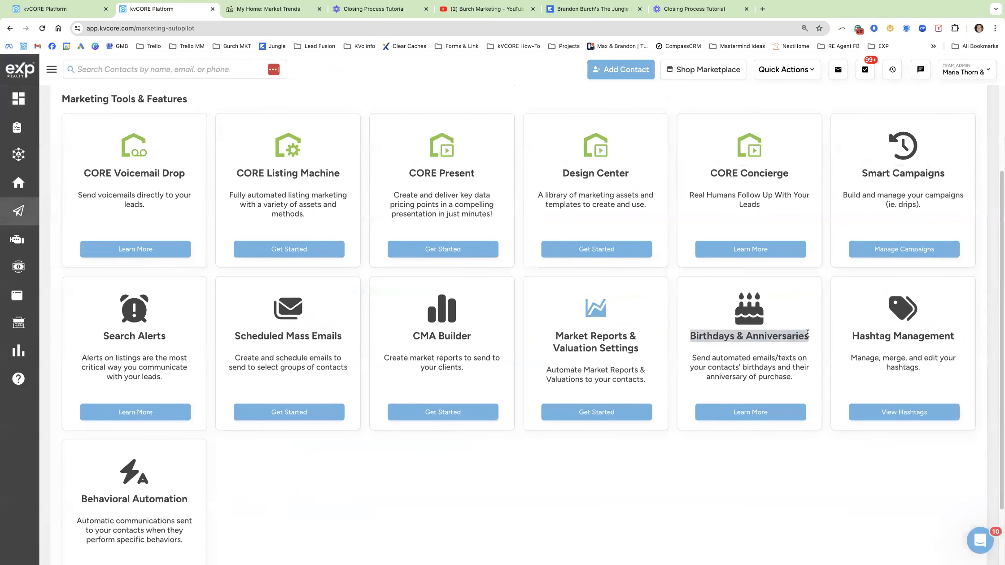
In Birthdays & Anniversaries settings, switch on the Closed status toggle for anniversary messages.
click(746, 413)
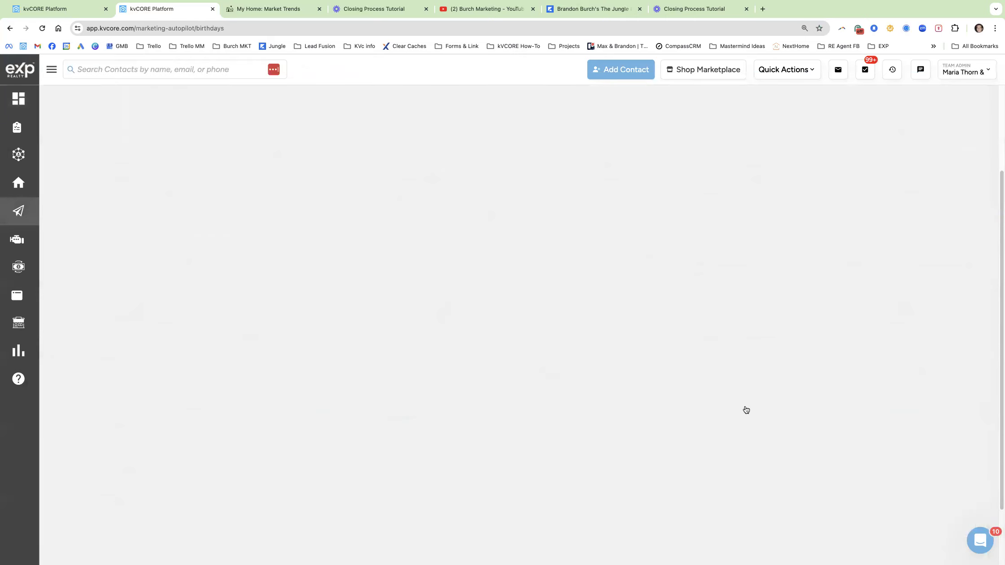
scroll(719, 379, up, 2)
drag(655, 143, 550, 140)
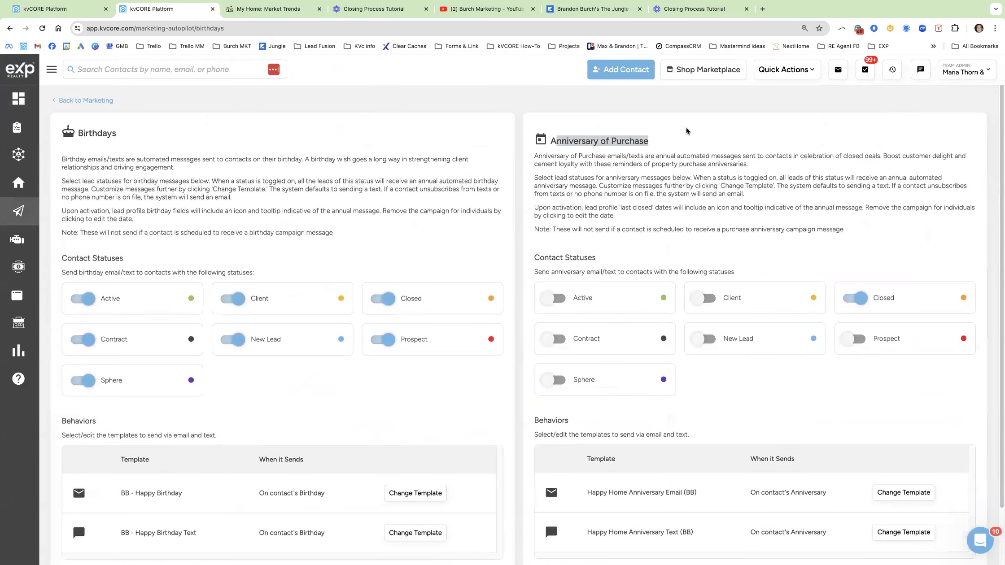
click(855, 300)
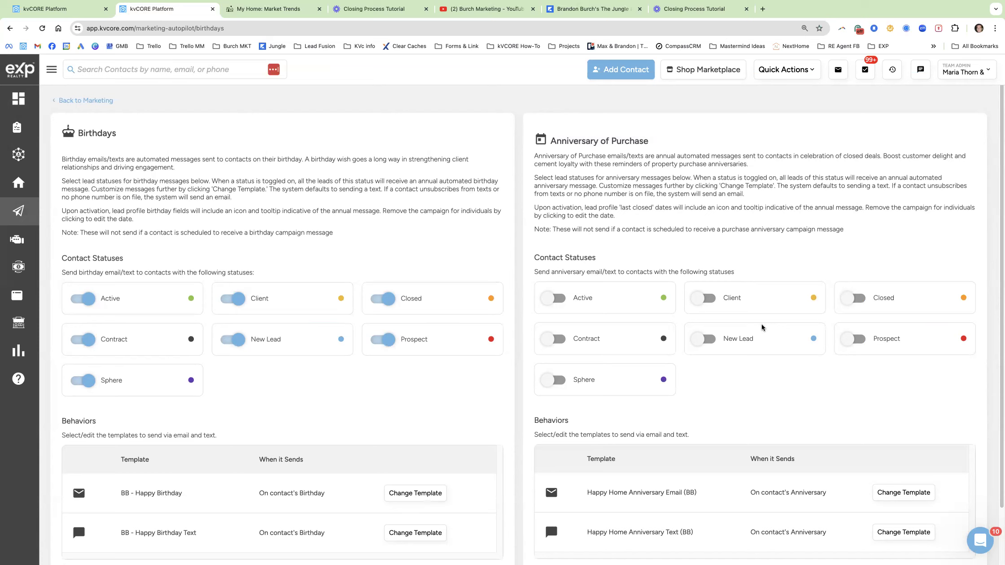
drag(898, 298, 827, 298)
drag(649, 143, 547, 148)
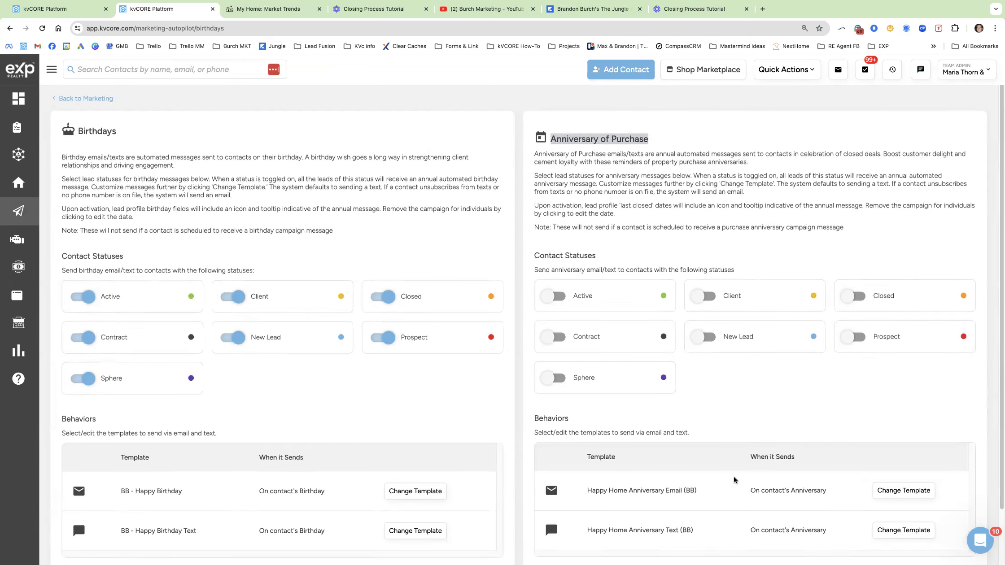
scroll(700, 428, down, 2)
drag(587, 430, 619, 432)
drag(694, 472, 587, 470)
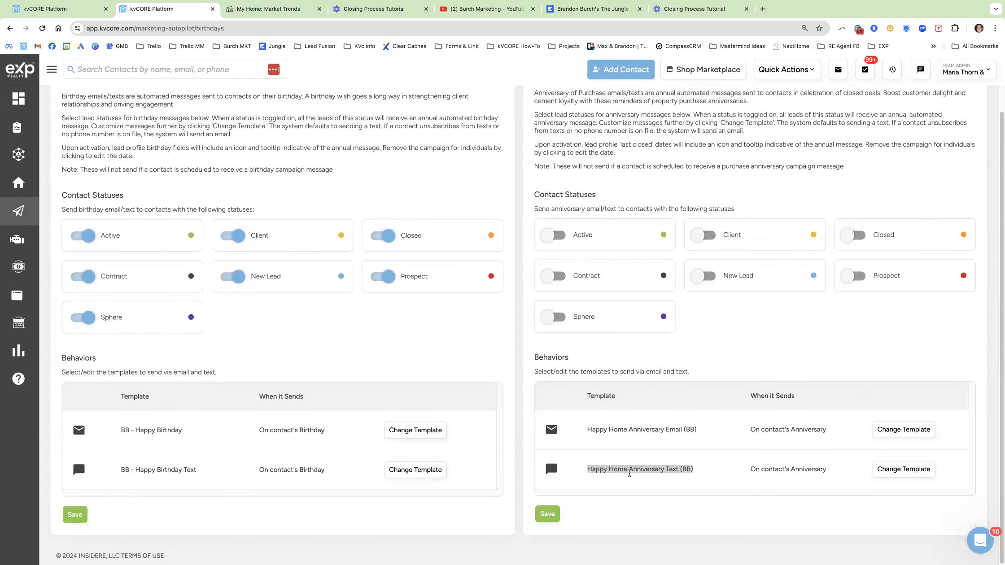
click(844, 343)
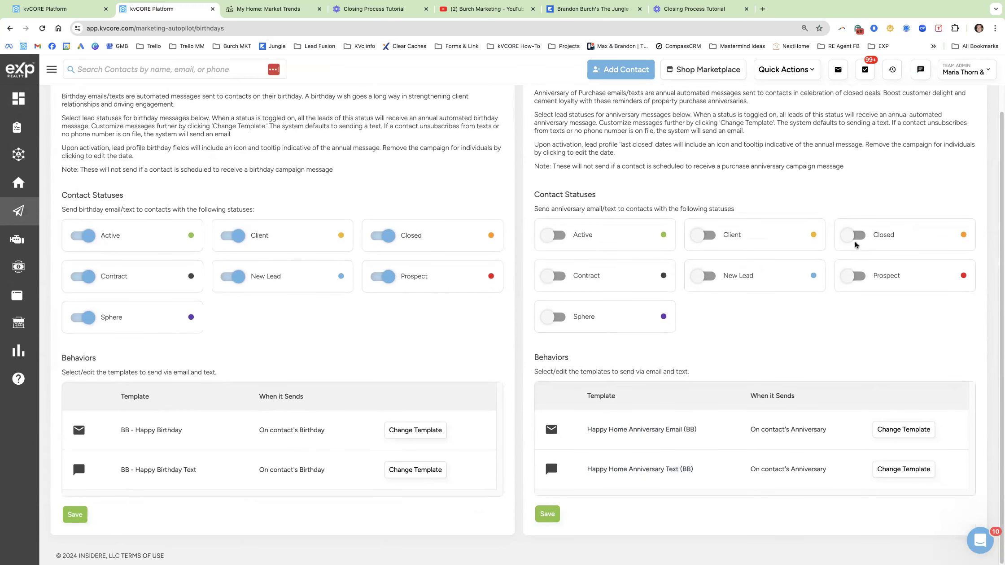
click(856, 235)
click(897, 431)
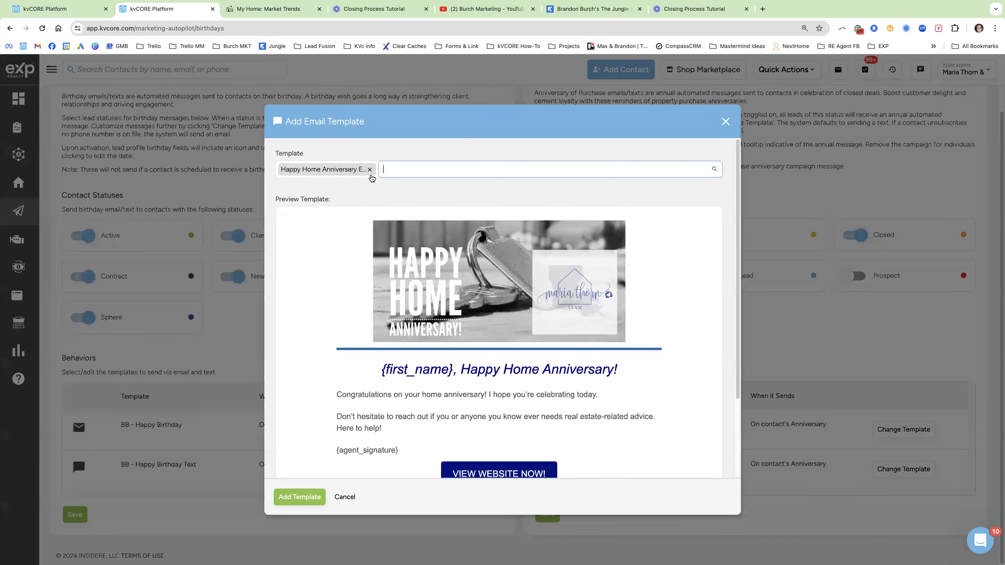
click(370, 170)
text(home)
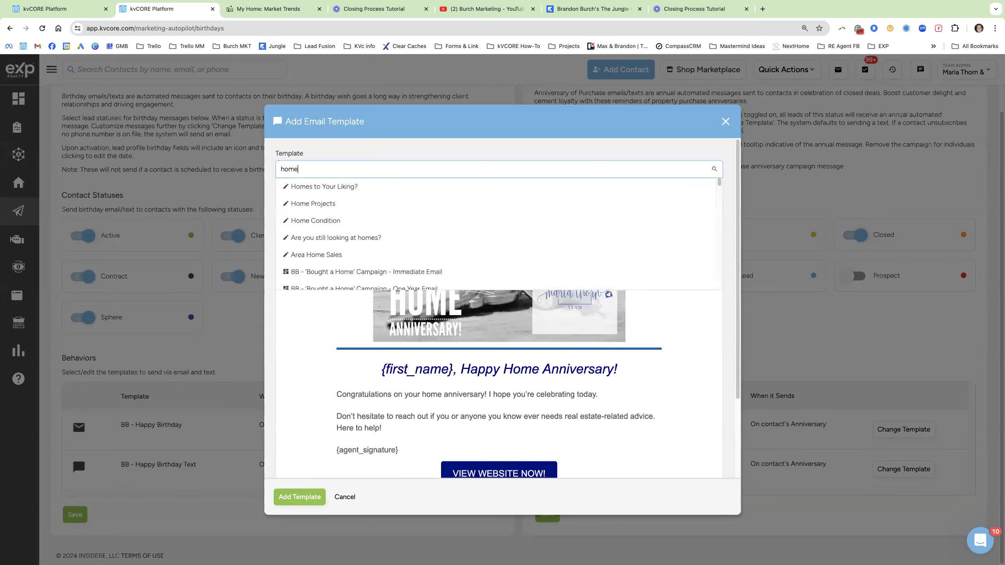
text( ann)
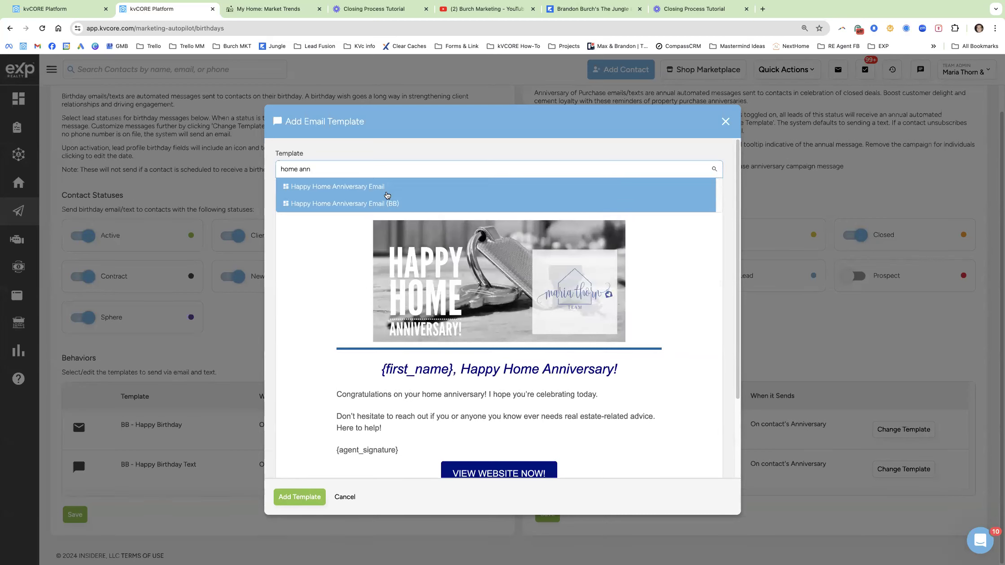
click(385, 190)
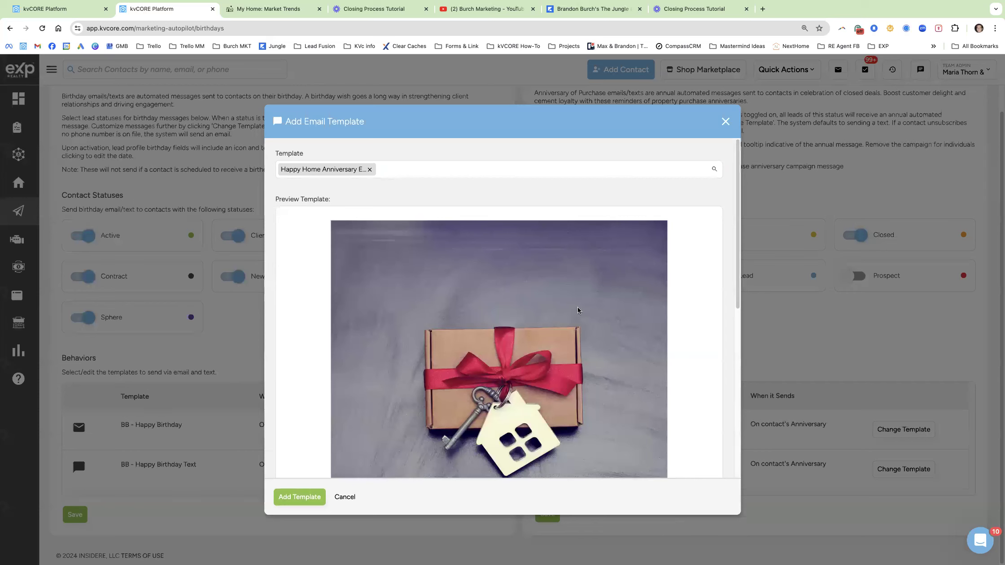
scroll(580, 311, down, 5)
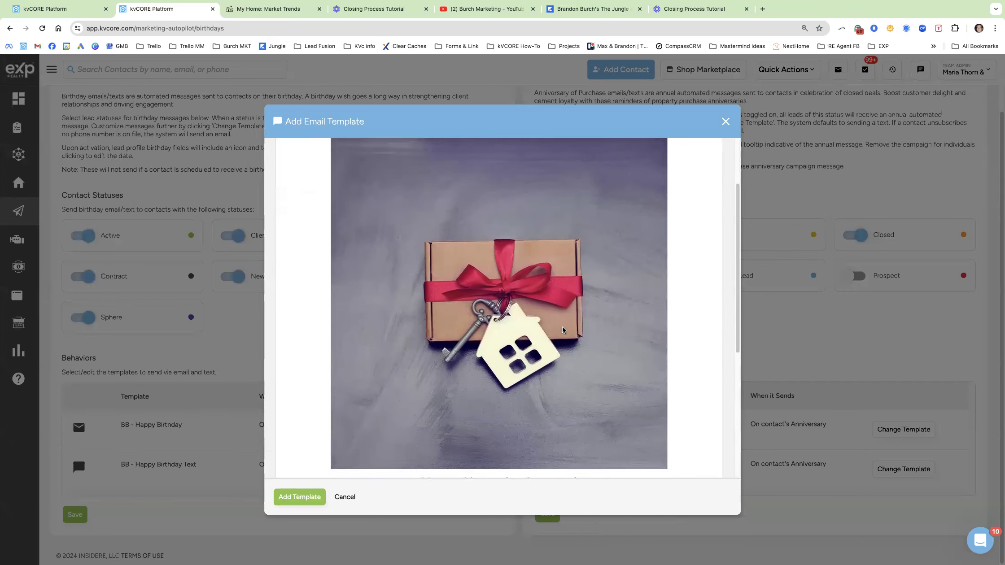
scroll(539, 341, down, 4)
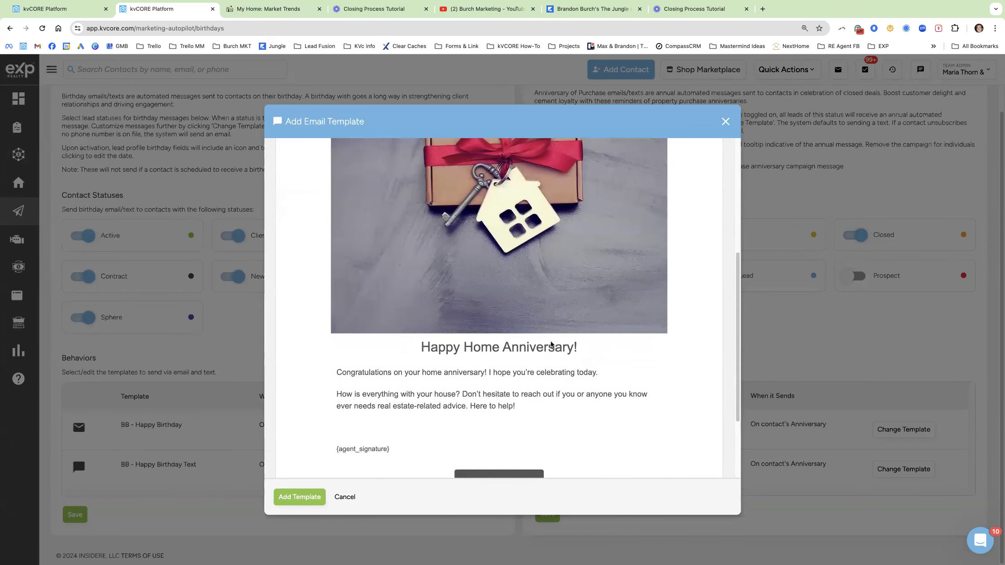
drag(498, 359, 598, 361)
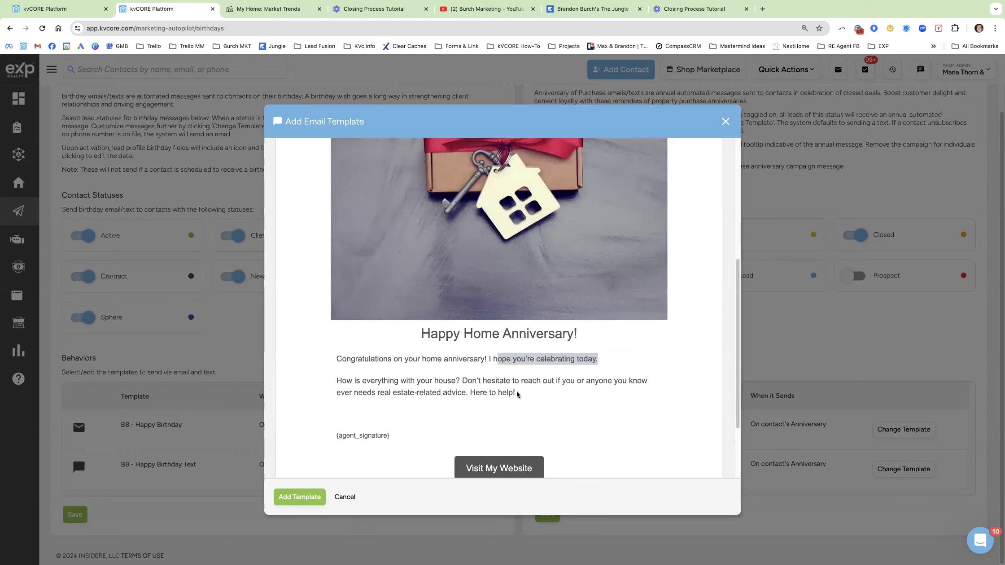
scroll(493, 411, down, 1)
drag(393, 394, 348, 395)
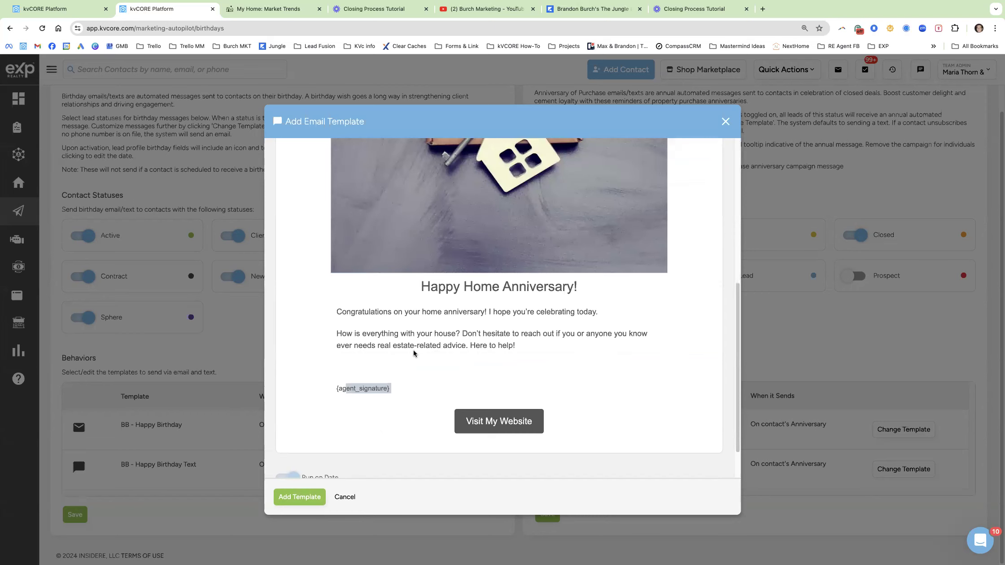
click(346, 496)
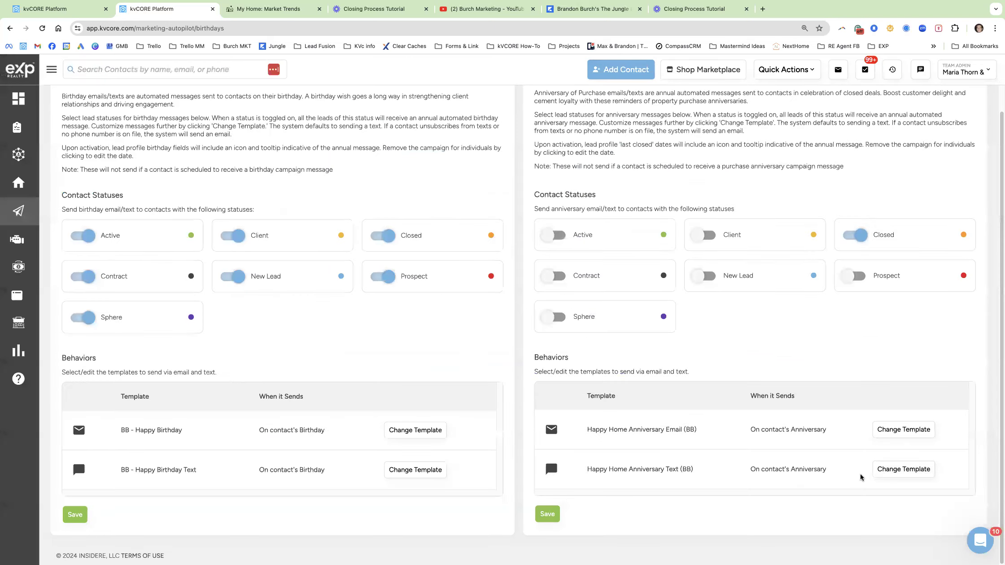
Search text templates for 'home ann', preview an alternative Happy Home Anniversary text, and close unchanged.
click(904, 469)
click(404, 170)
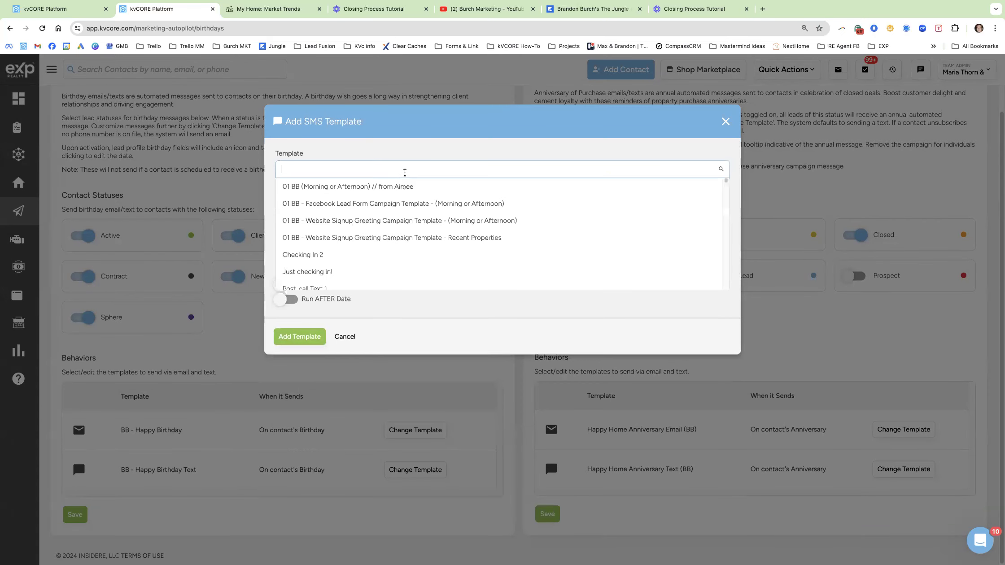
text(h)
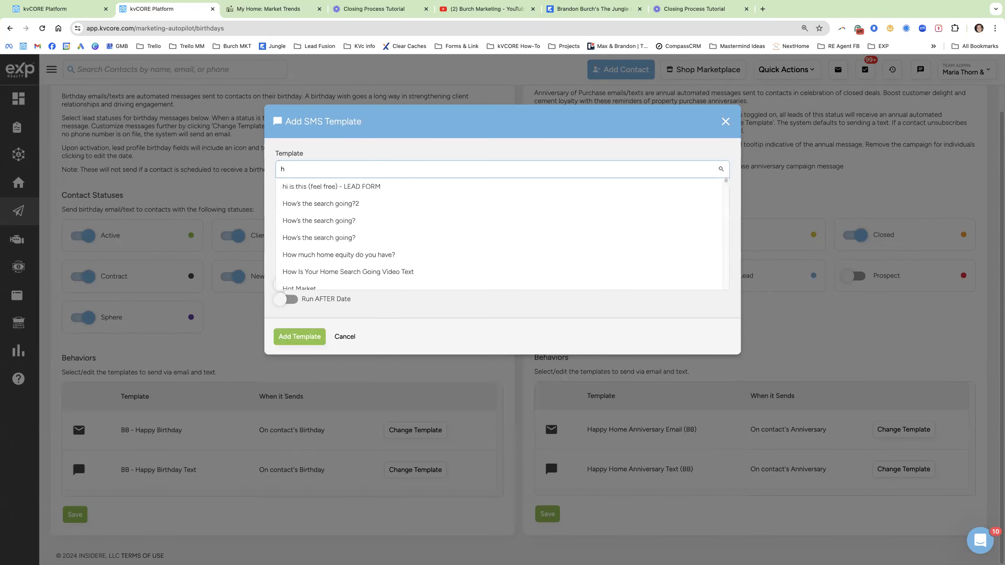
text(ome ann)
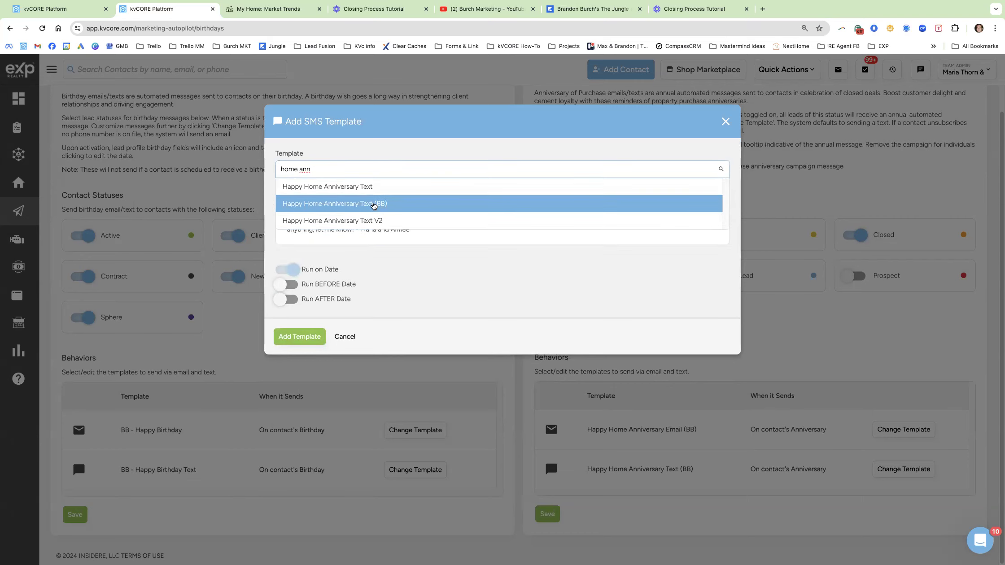
click(368, 192)
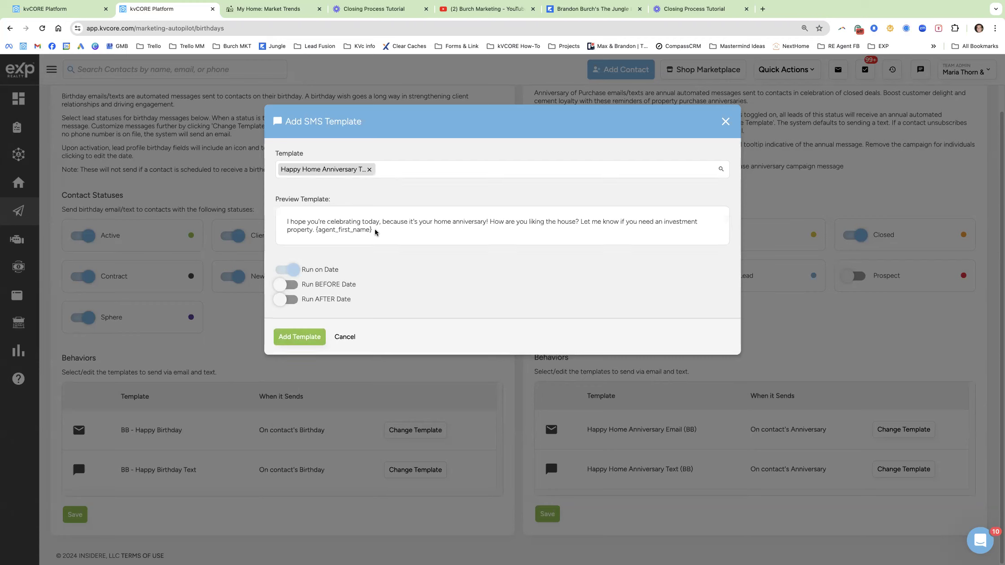
drag(376, 231, 296, 215)
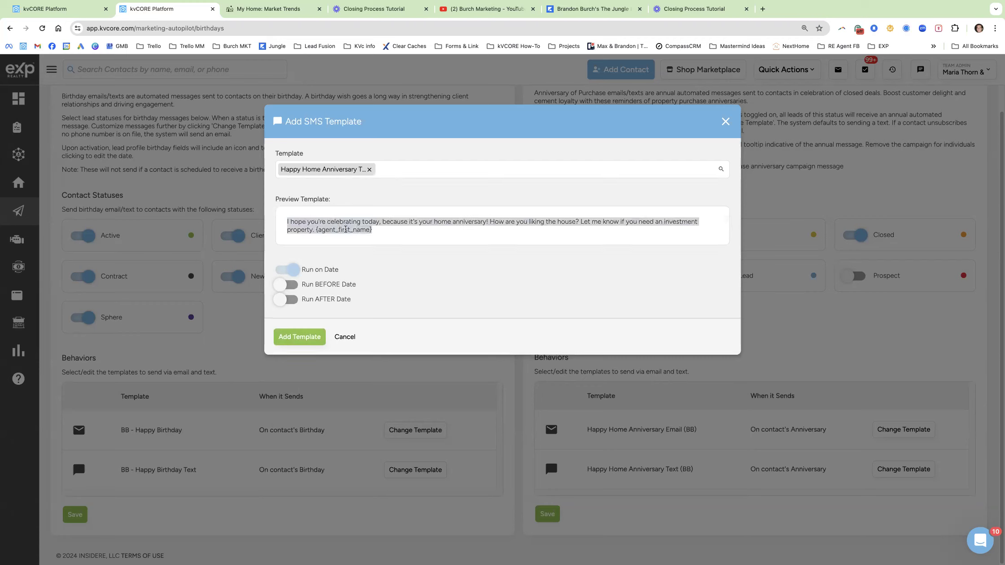
click(362, 228)
drag(411, 222, 697, 233)
click(498, 222)
click(603, 223)
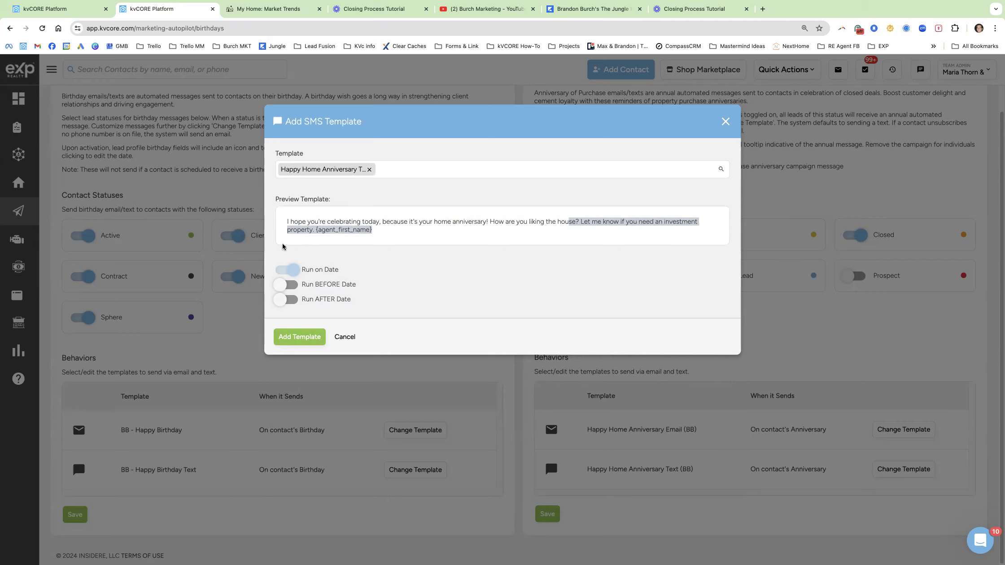
click(763, 302)
Review the assigned Happy Home Anniversary (BB) email template preview and close it.
click(904, 429)
scroll(537, 324, down, 2)
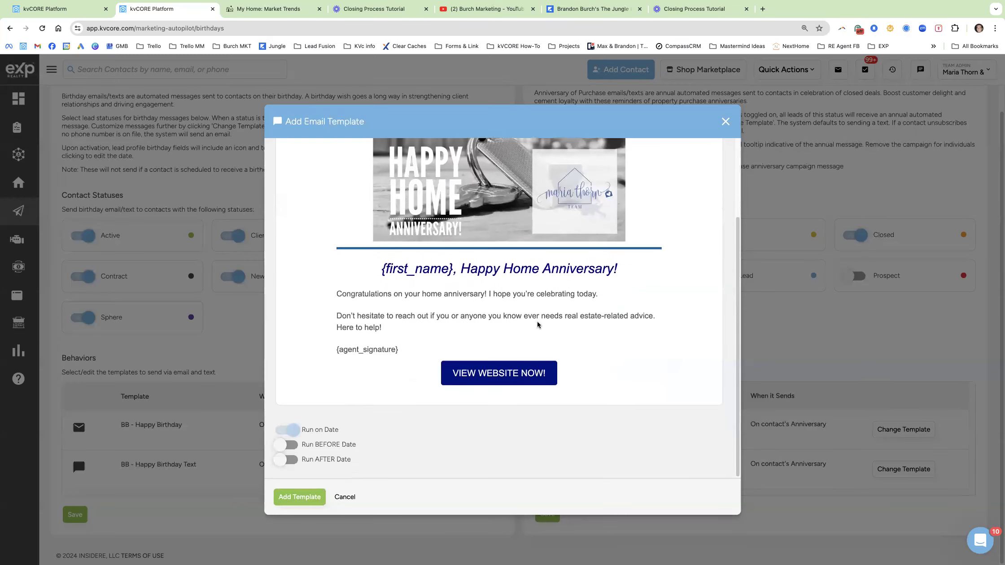
scroll(534, 320, up, 3)
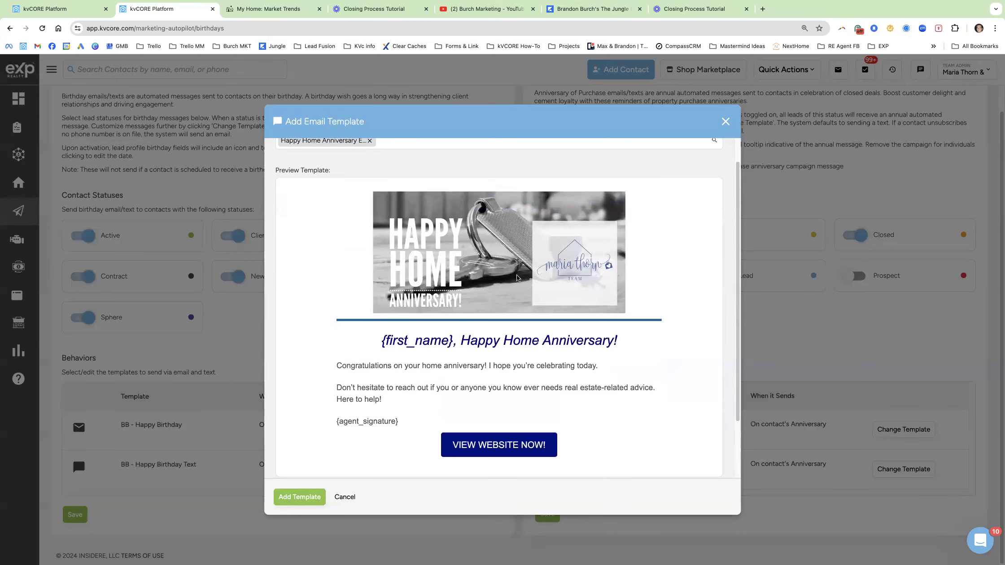
scroll(484, 329, down, 1)
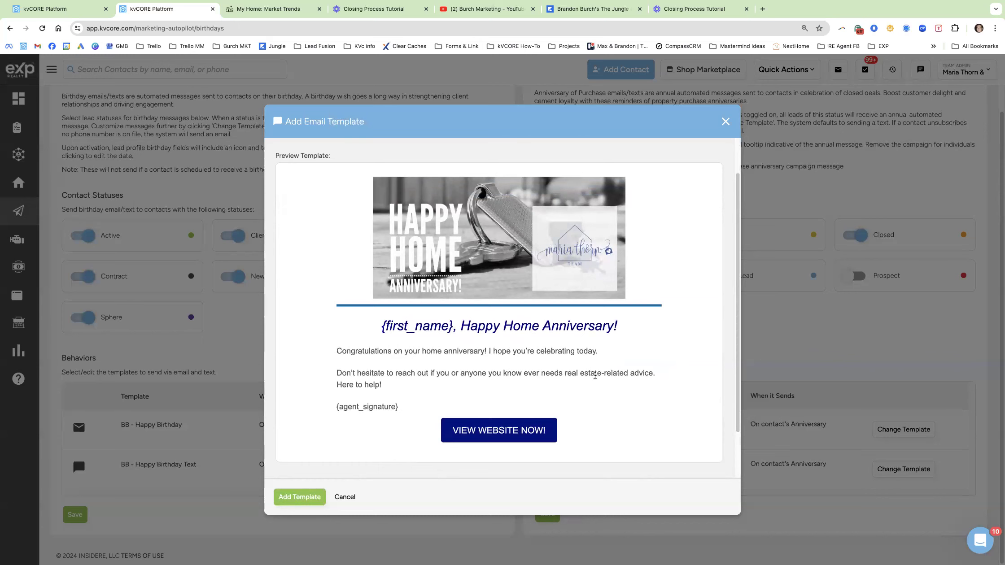
click(726, 121)
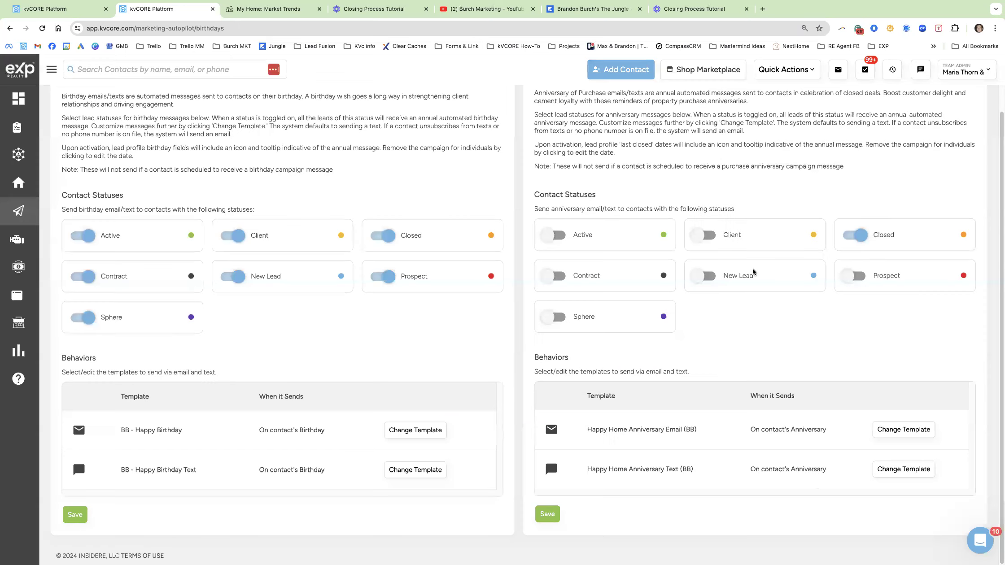
Review the assigned Happy Home Anniversary Text (BB) message and close the picker without changes.
click(903, 469)
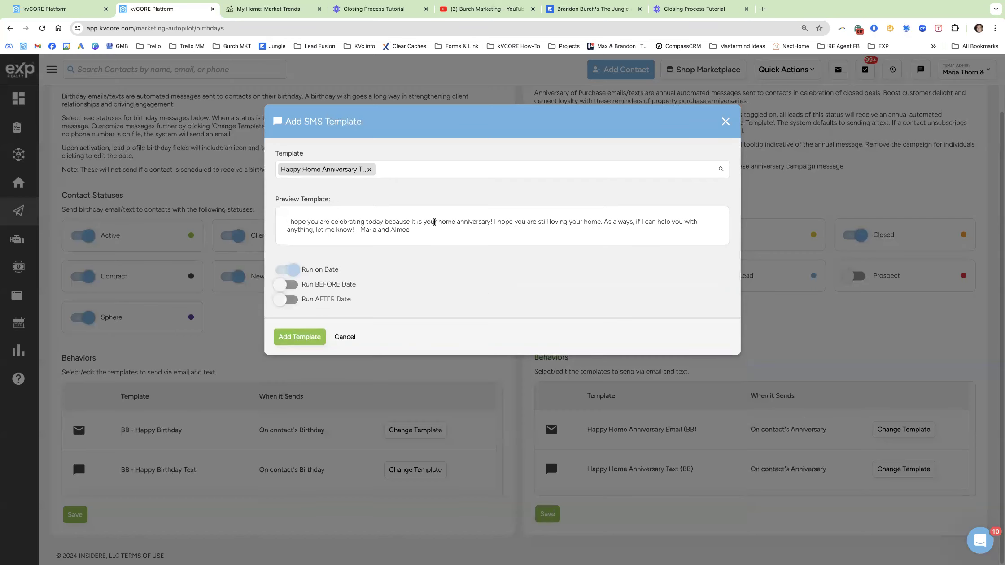
drag(409, 230, 378, 219)
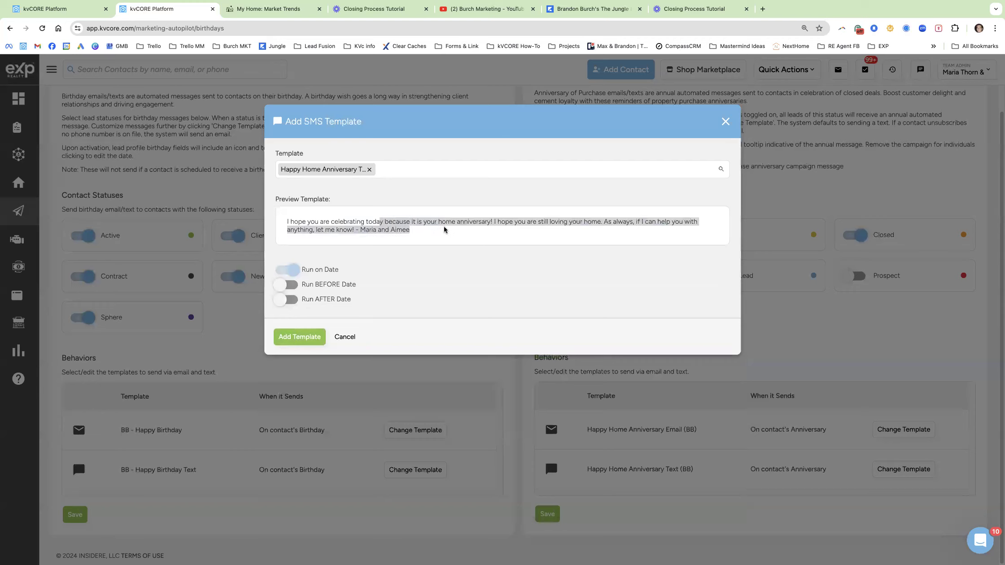
click(498, 233)
drag(496, 223, 681, 219)
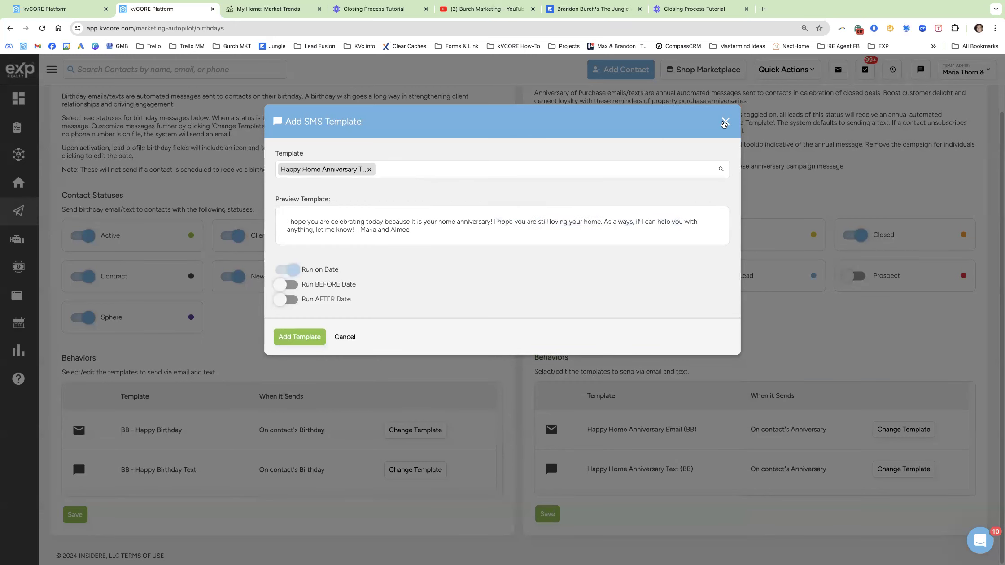
click(726, 121)
mouse_move(14, 214)
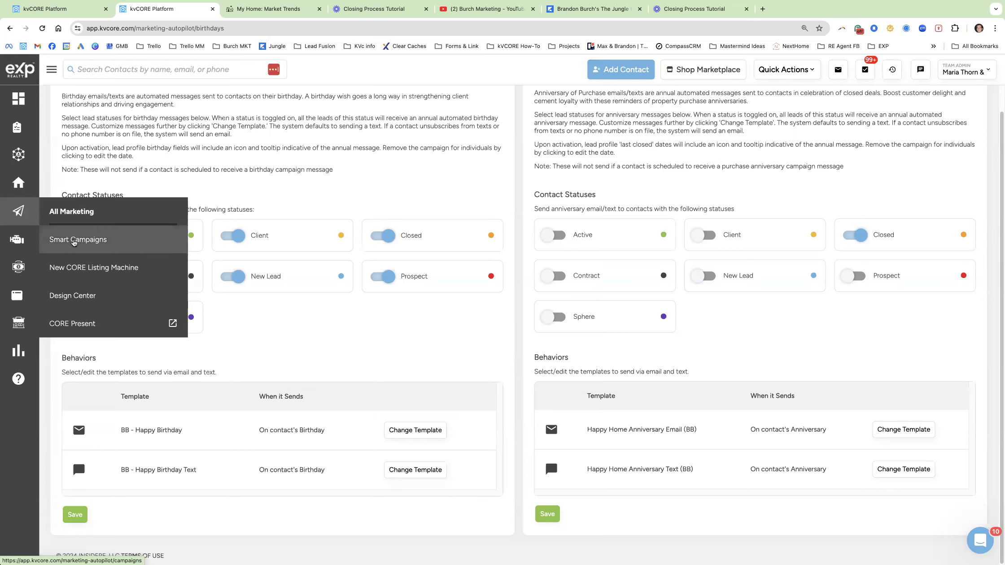
Open the Smart Campaigns email templates and search 'home ann' to list the Happy Home Anniversary emails.
click(74, 241)
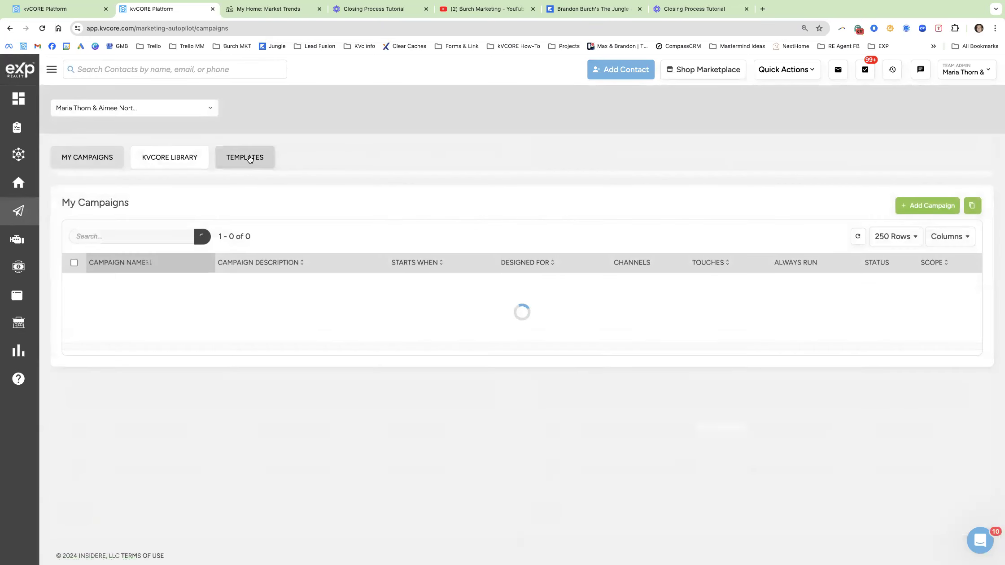
click(250, 160)
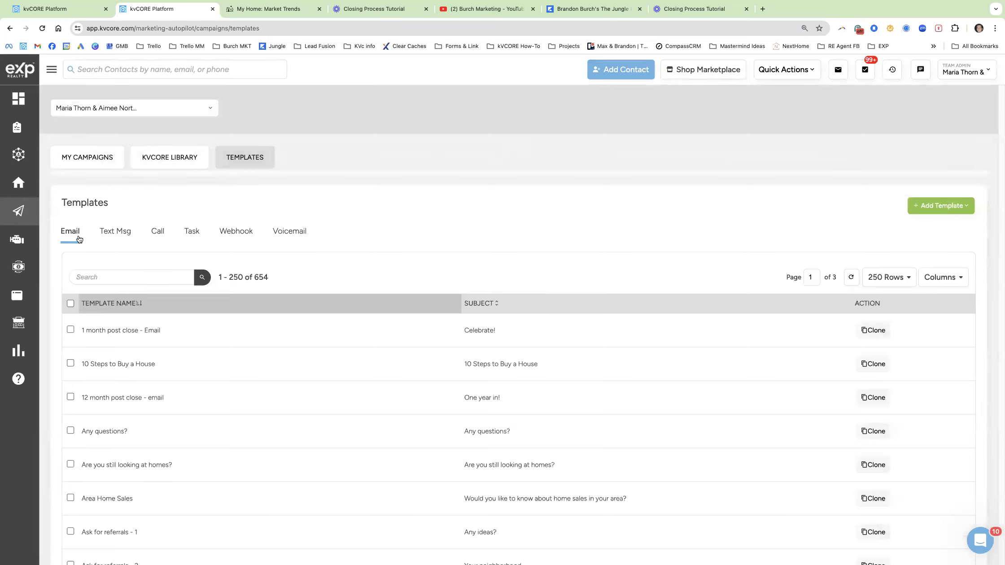
click(115, 239)
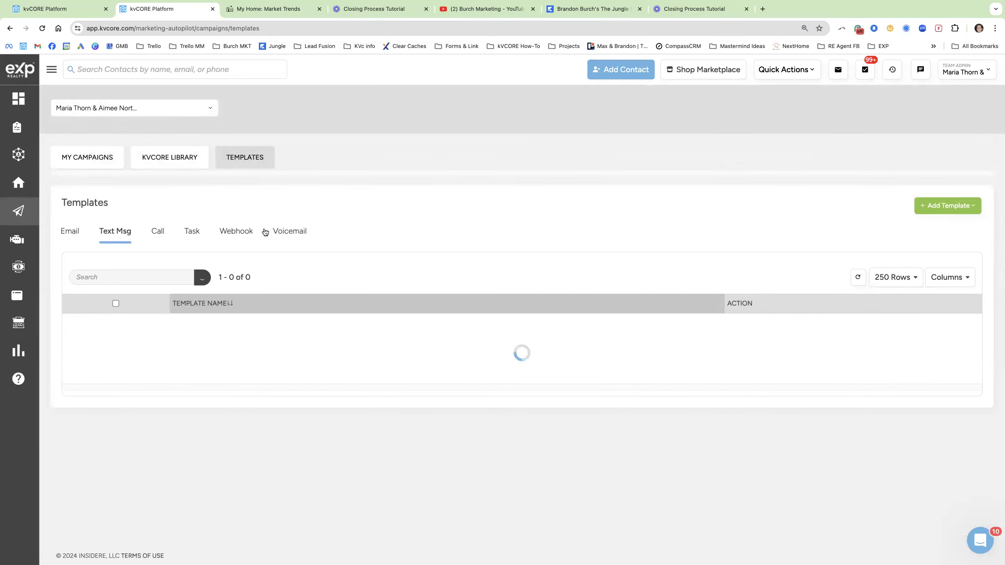
click(69, 235)
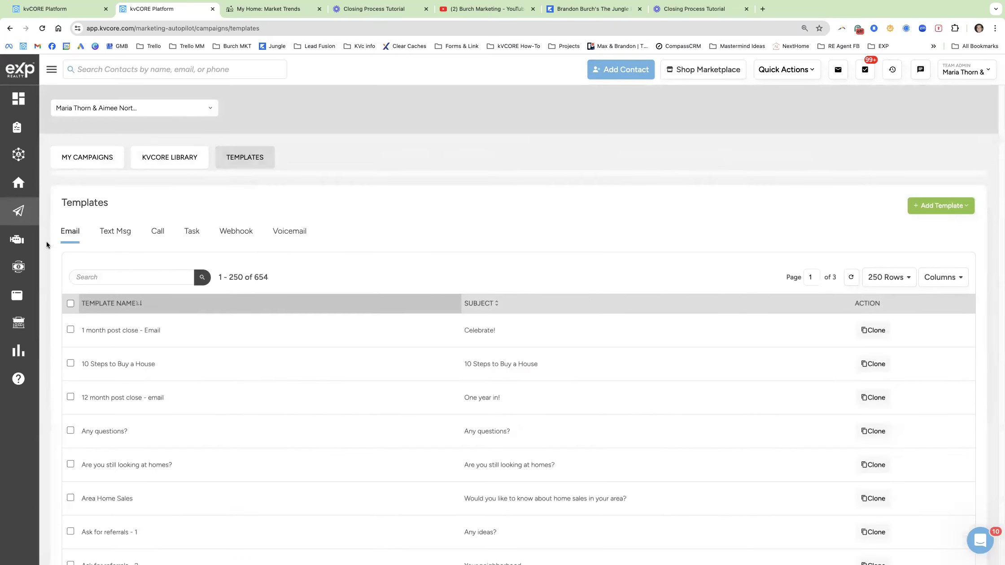
click(110, 278)
text(home ann)
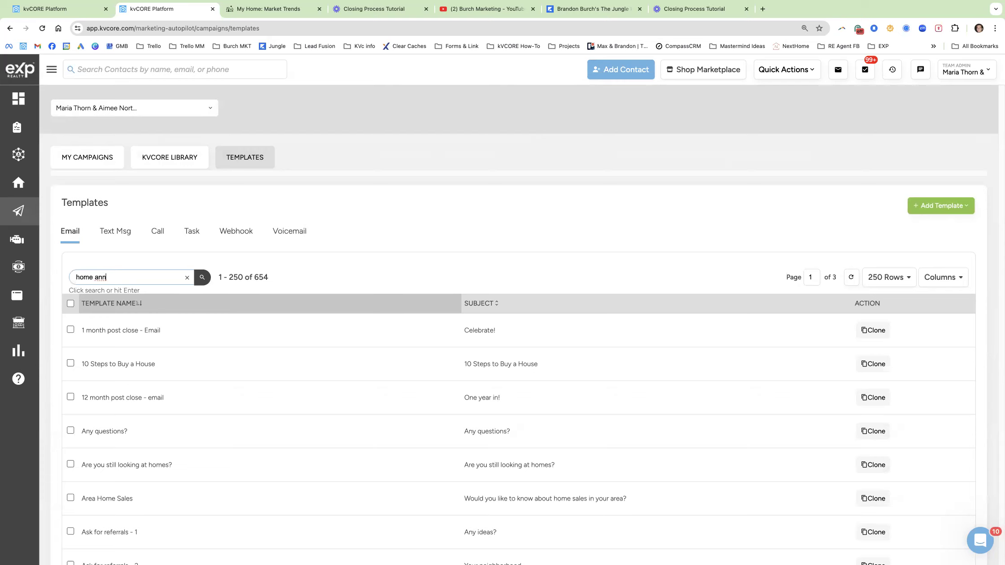
key(Return)
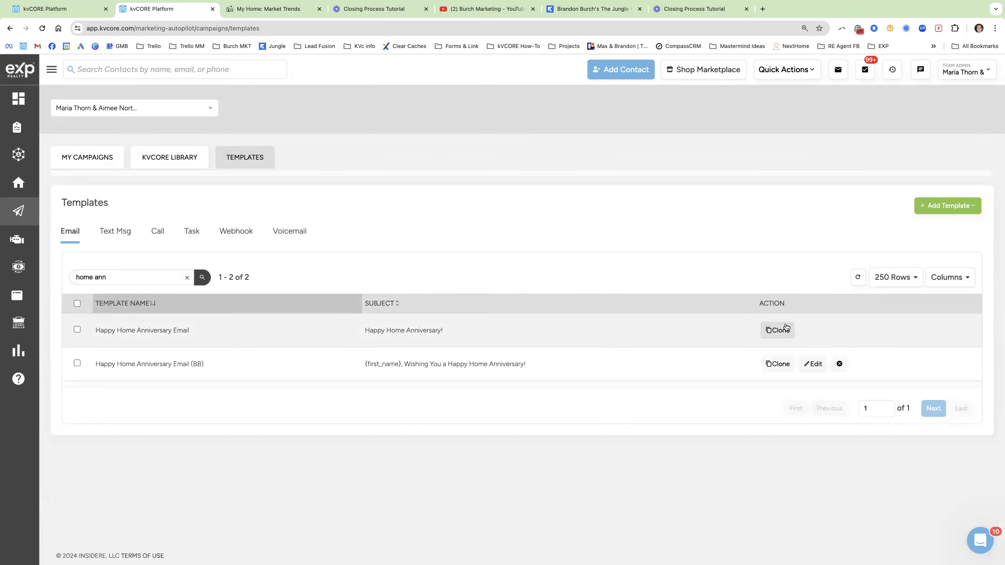
drag(97, 333, 664, 333)
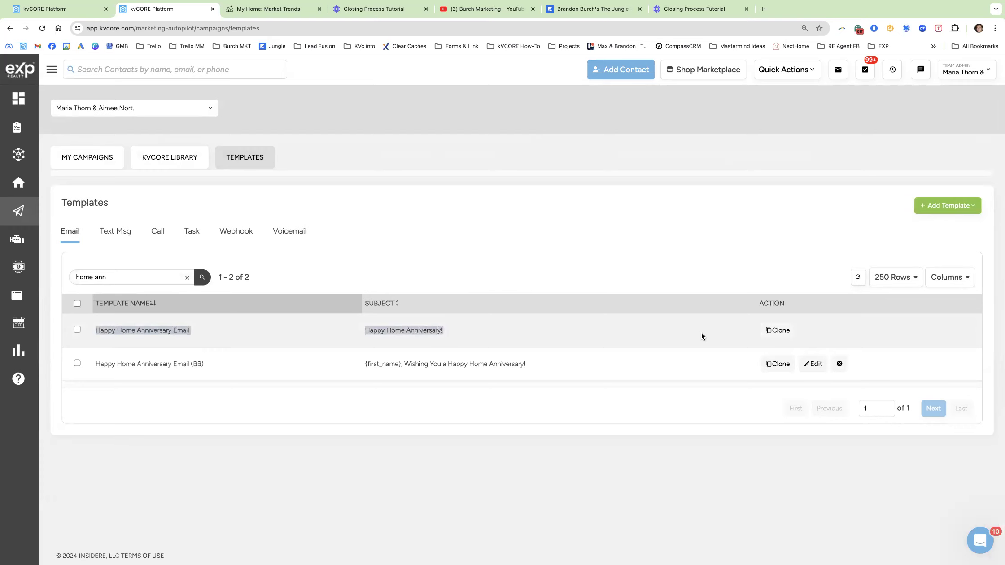
Clone the Happy Home Anniversary Email and rename it 'Happy Home Anniversary Email (BB - Test)'.
click(780, 330)
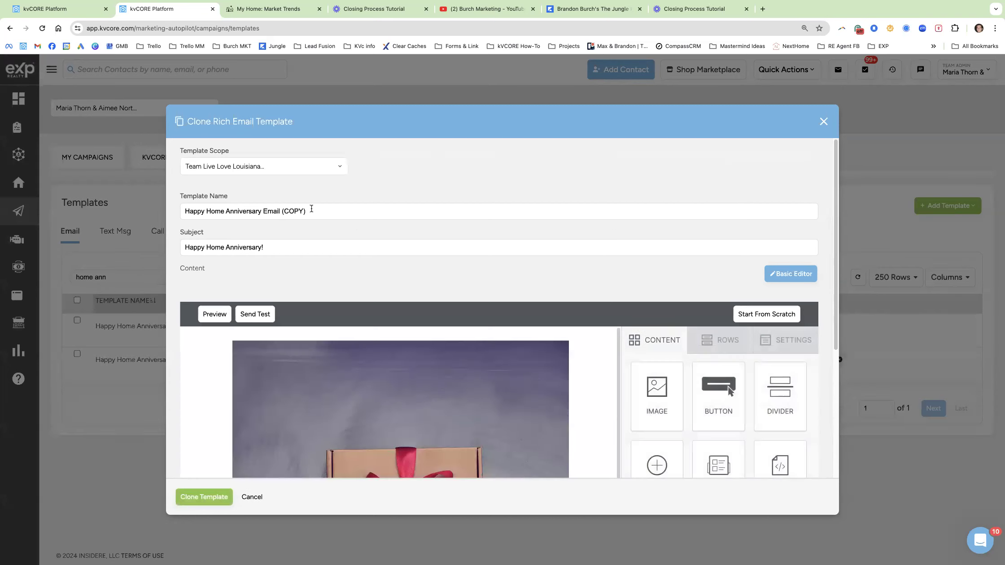
mouse_move(314, 211)
mouse_down()
mouse_move(283, 212)
mouse_move(303, 213)
mouse_up()
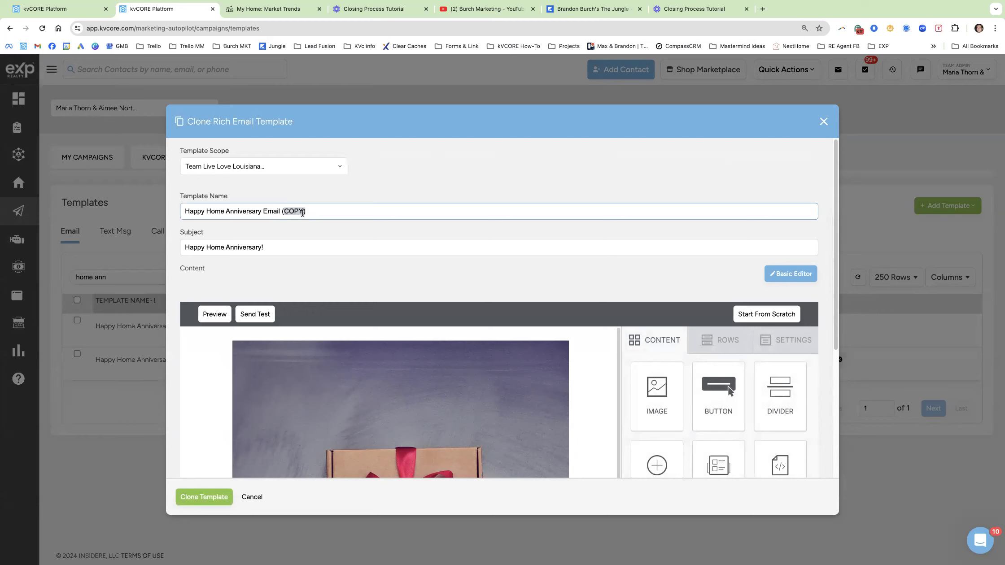
text(BB)
key(XF86AudioRaiseVolume)
key(XF86AudioRaiseVolume)
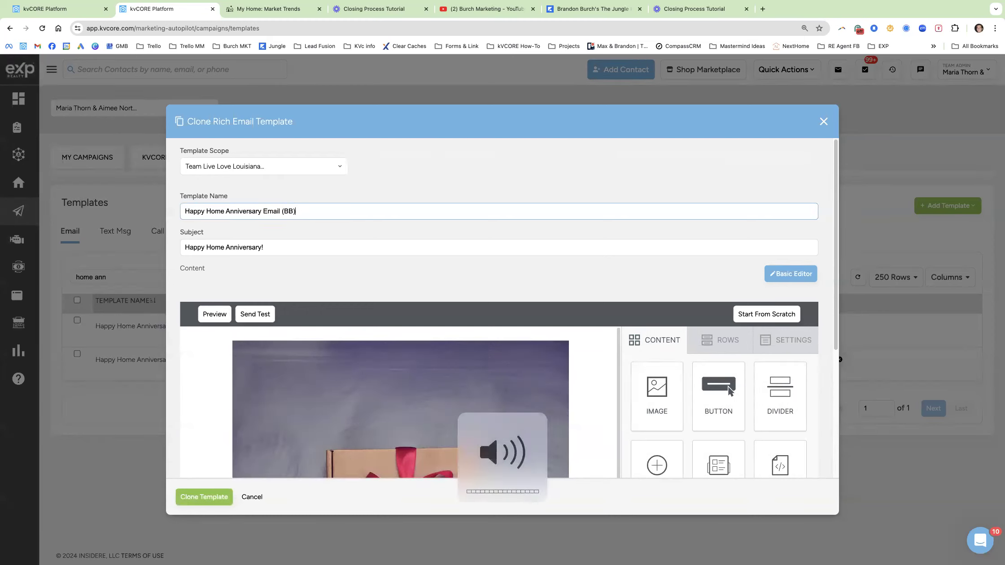
drag(308, 210, 182, 204)
click(304, 212)
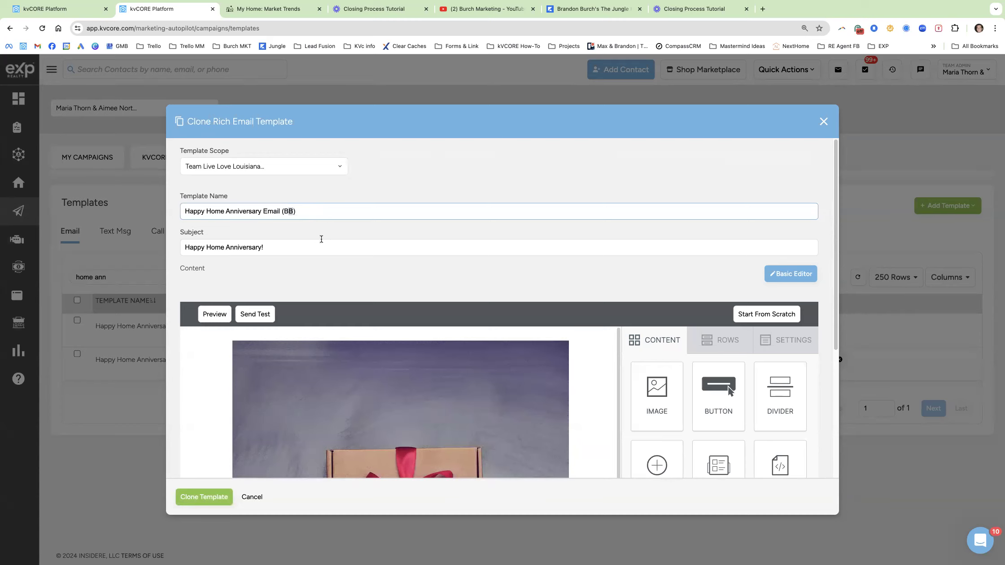
click(297, 215)
text(- Test)
click(197, 250)
drag(184, 250, 193, 247)
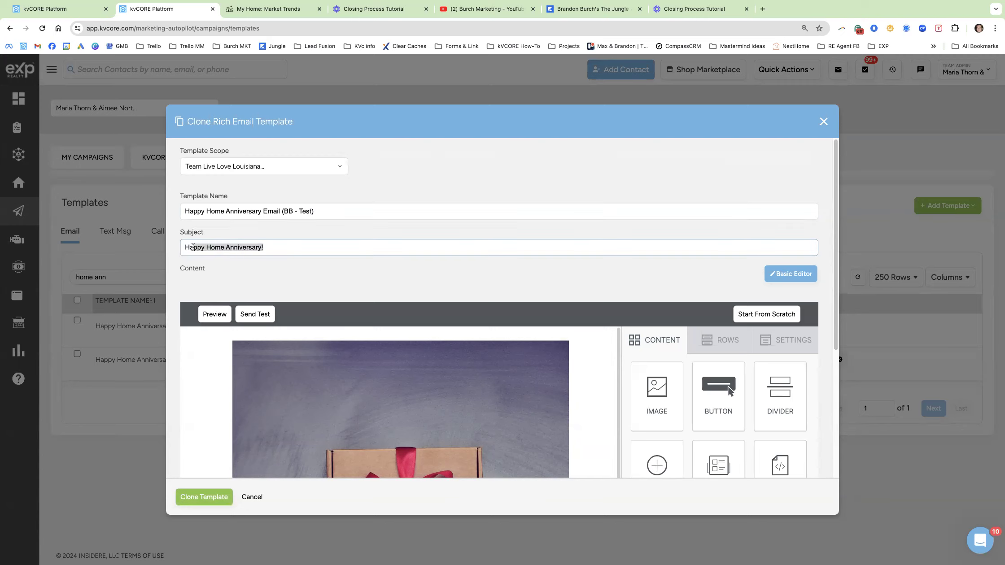
Inspect the gift image in the cloned email, leaving the photo unchanged.
scroll(595, 263, down, 4)
click(455, 318)
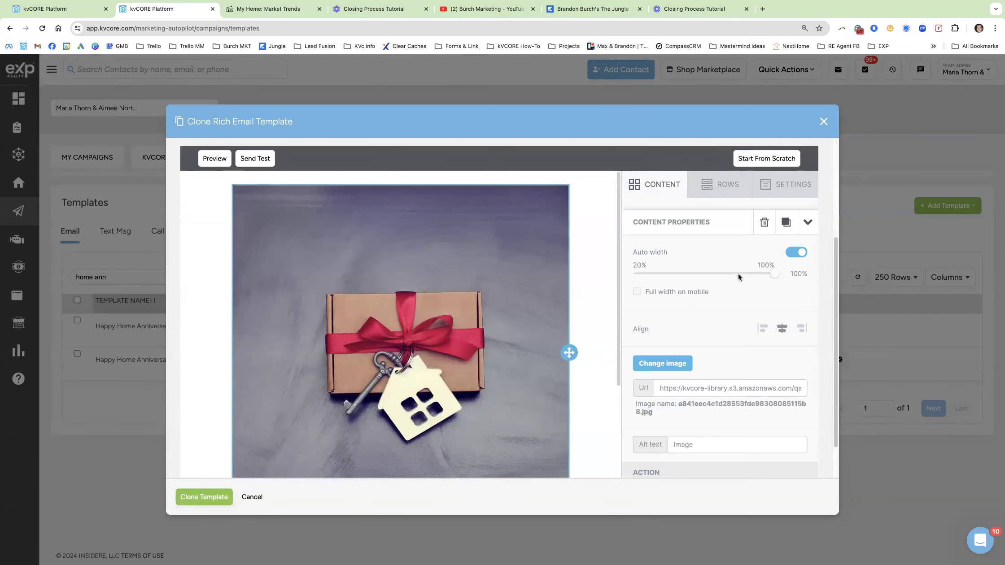
scroll(727, 279, down, 1)
scroll(472, 369, down, 2)
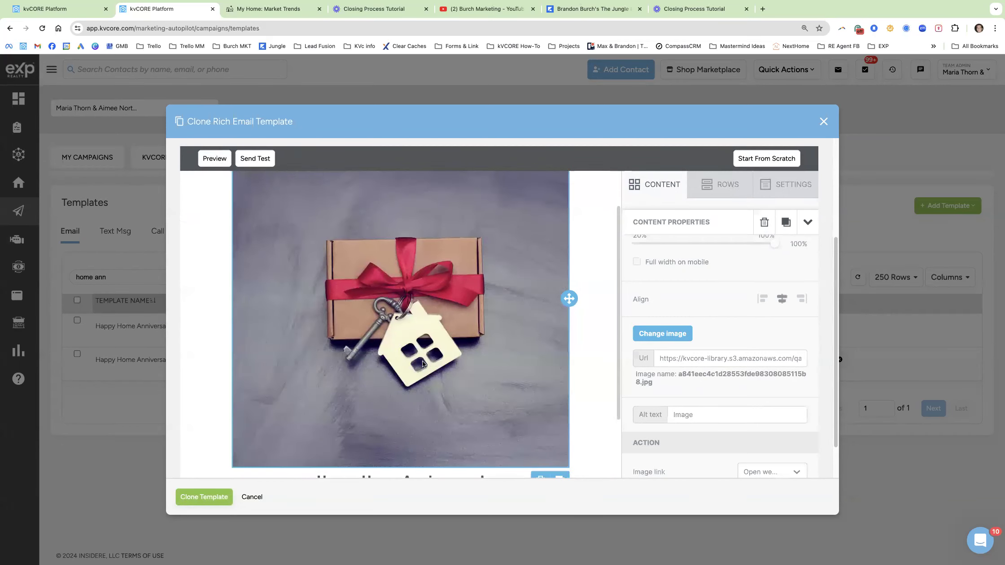
scroll(421, 363, down, 1)
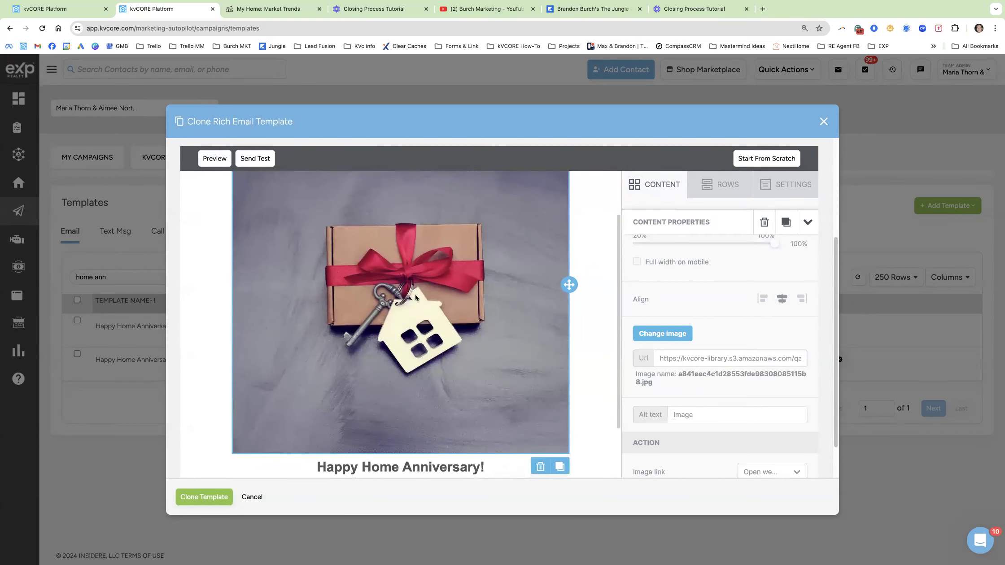
click(662, 334)
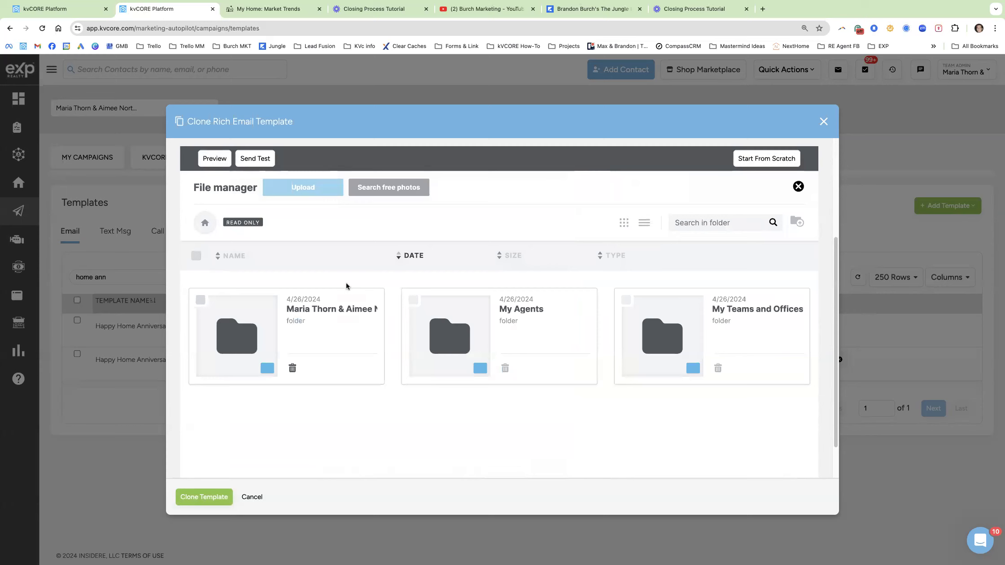
click(794, 186)
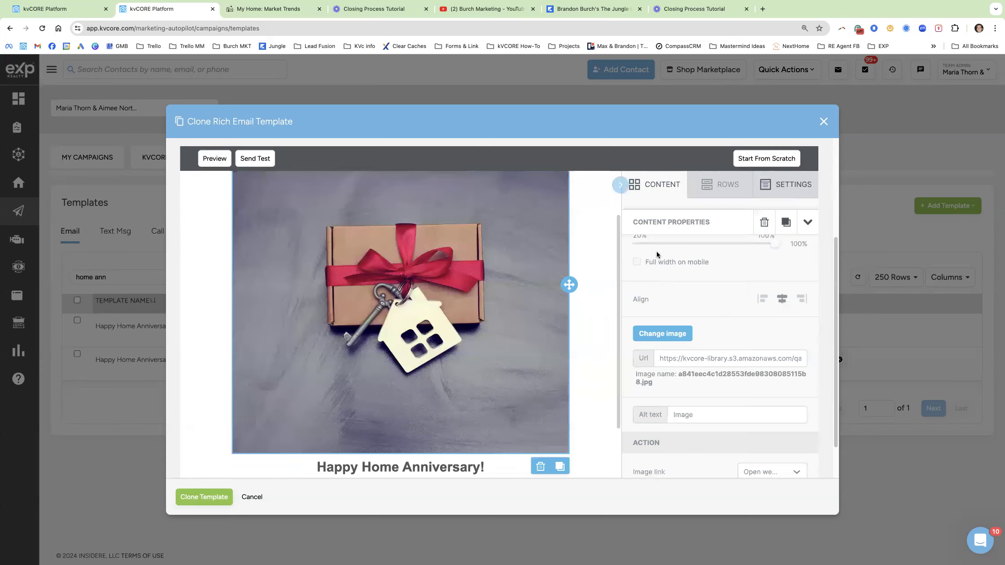
scroll(476, 300, down, 3)
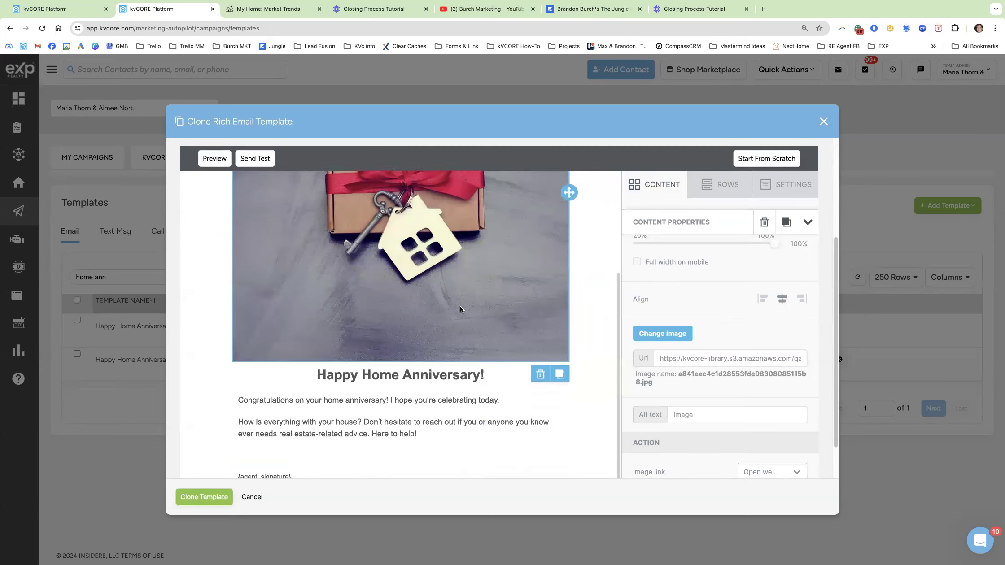
Delete the 'Don't hesitate…' sentence so the body ends at 'How is everything with your house?', then save.
drag(418, 419, 258, 385)
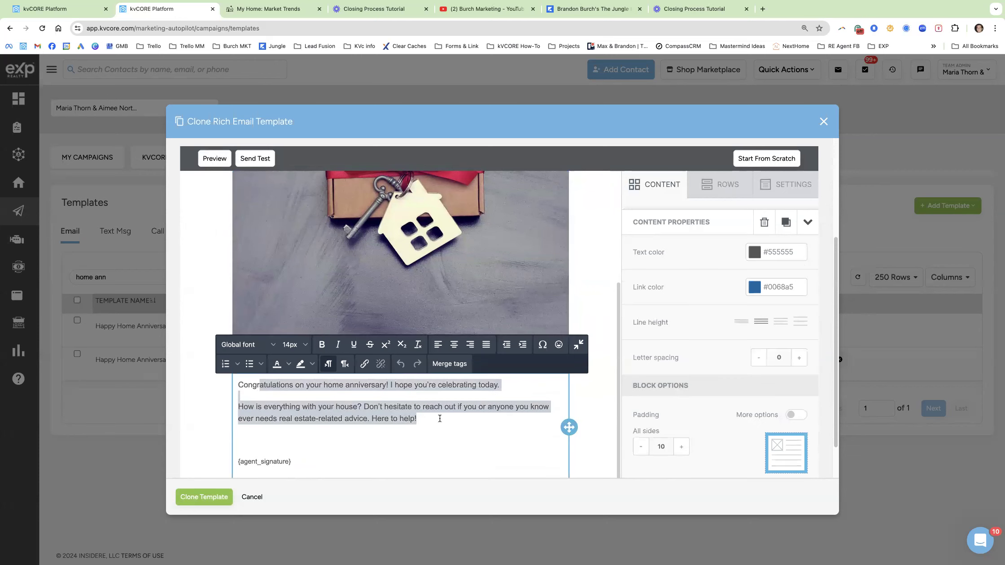
drag(487, 424, 364, 407)
text(D)
key(BackSpace)
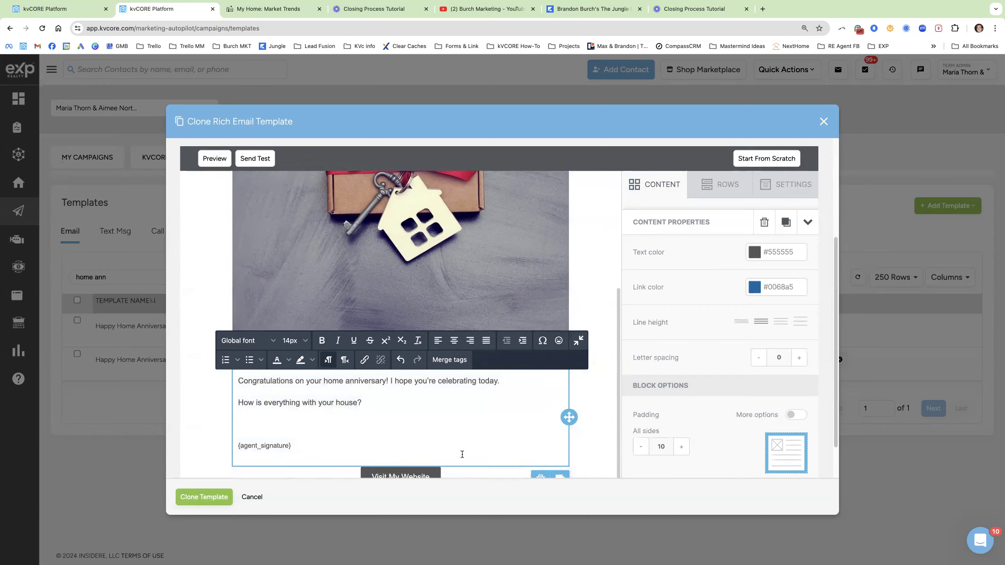
scroll(453, 449, down, 1)
click(448, 443)
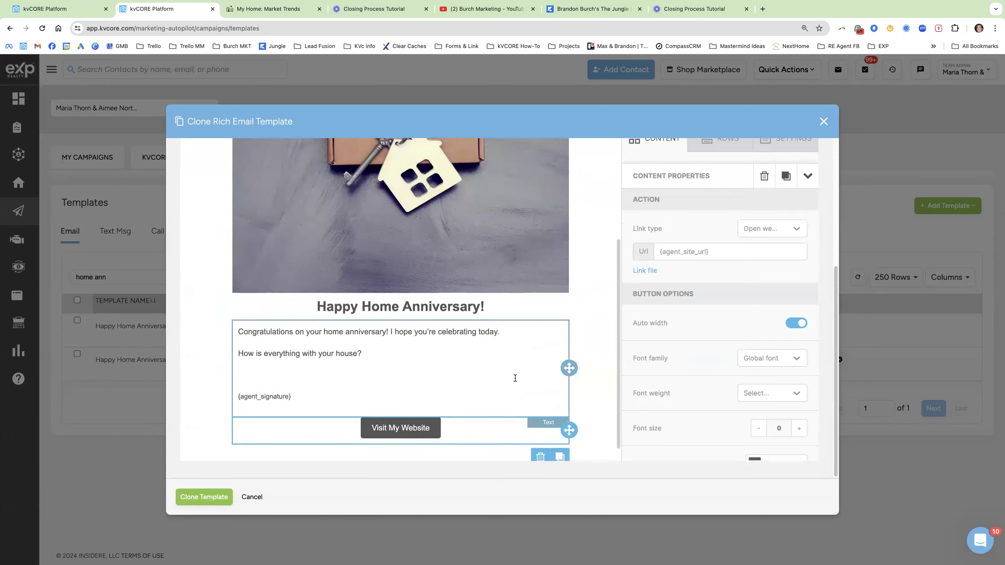
scroll(512, 381, down, 1)
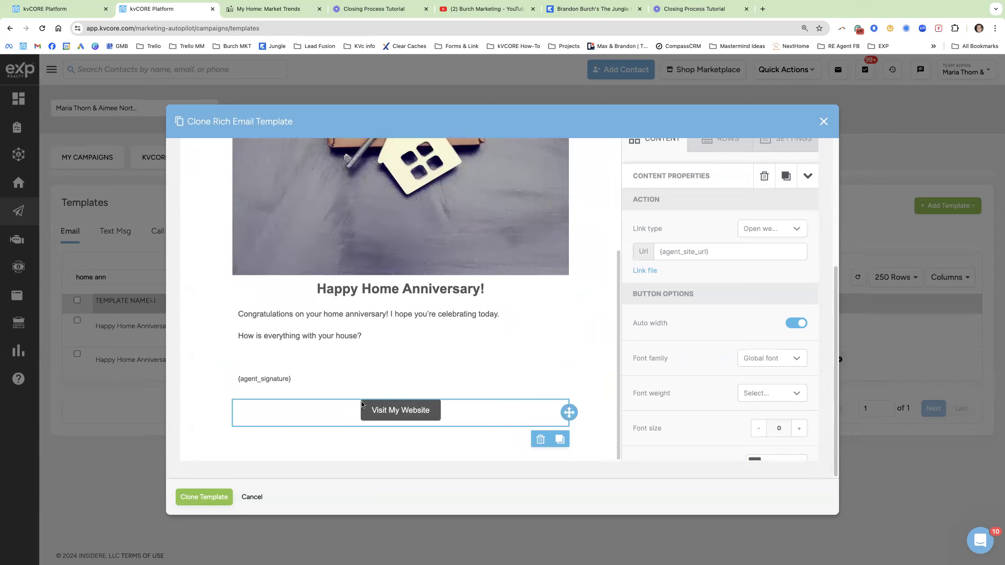
drag(724, 252, 662, 252)
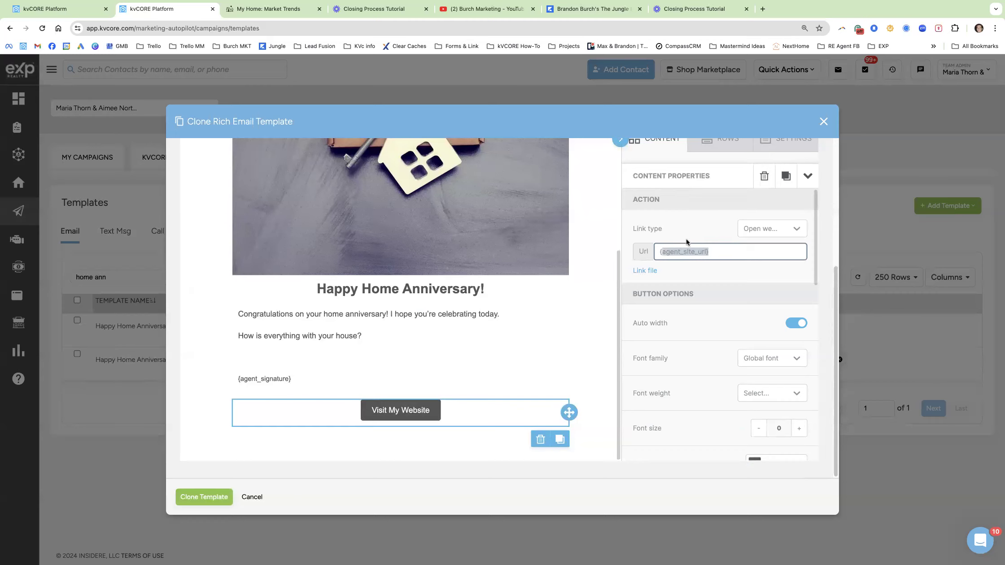
scroll(405, 355, up, 4)
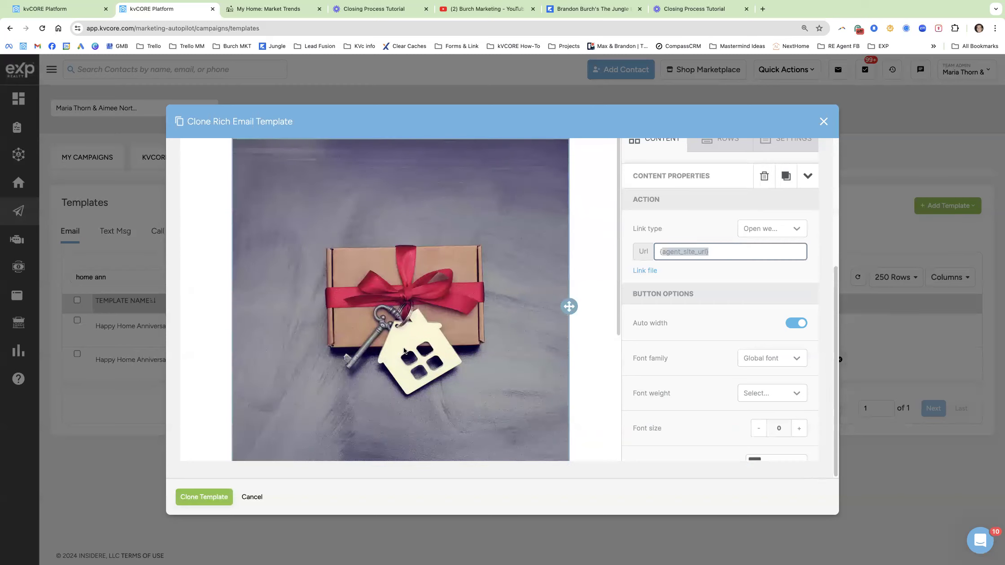
scroll(405, 354, down, 5)
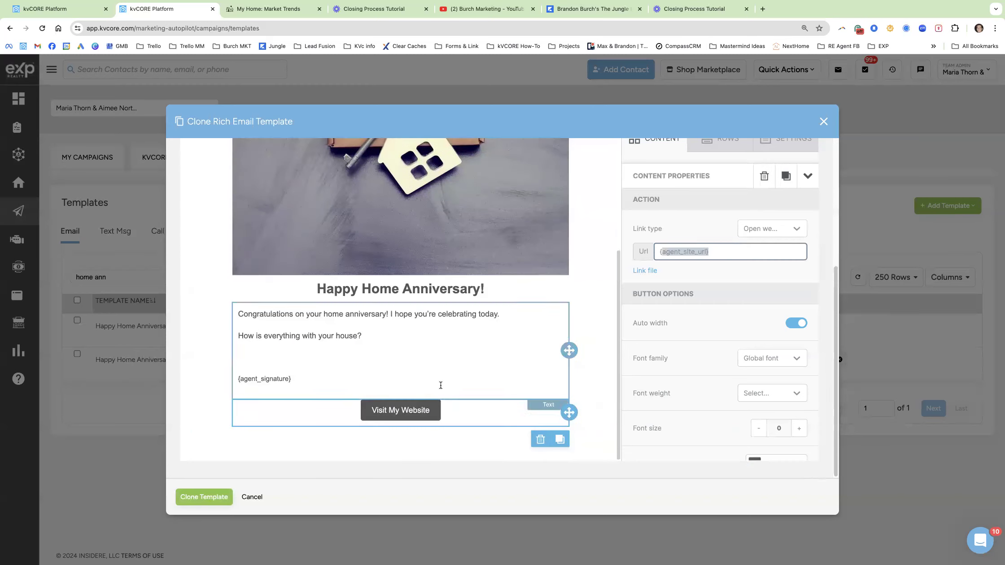
click(214, 498)
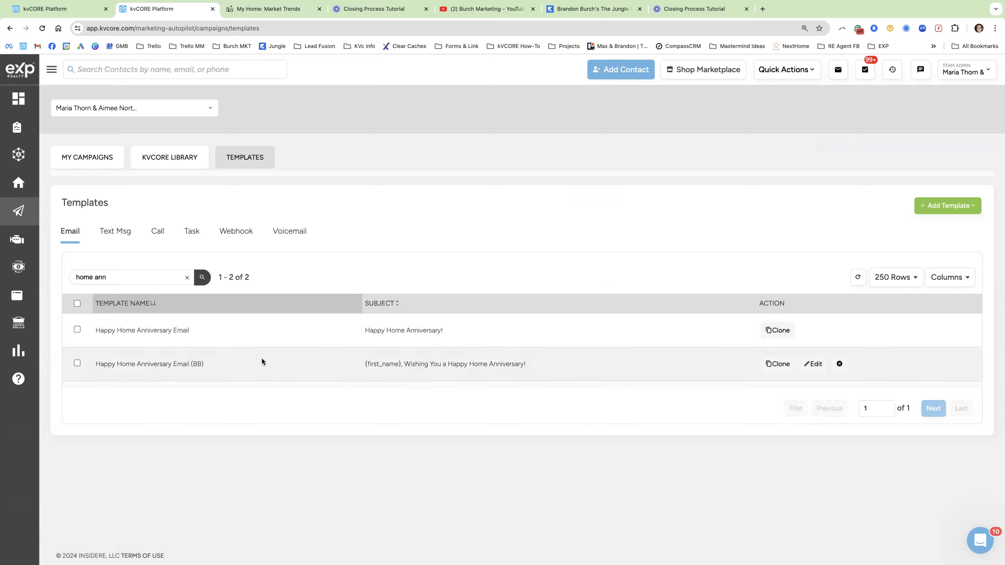
Filter the Text Msg templates by 'home ann' to list three Happy Home Anniversary texts.
click(117, 232)
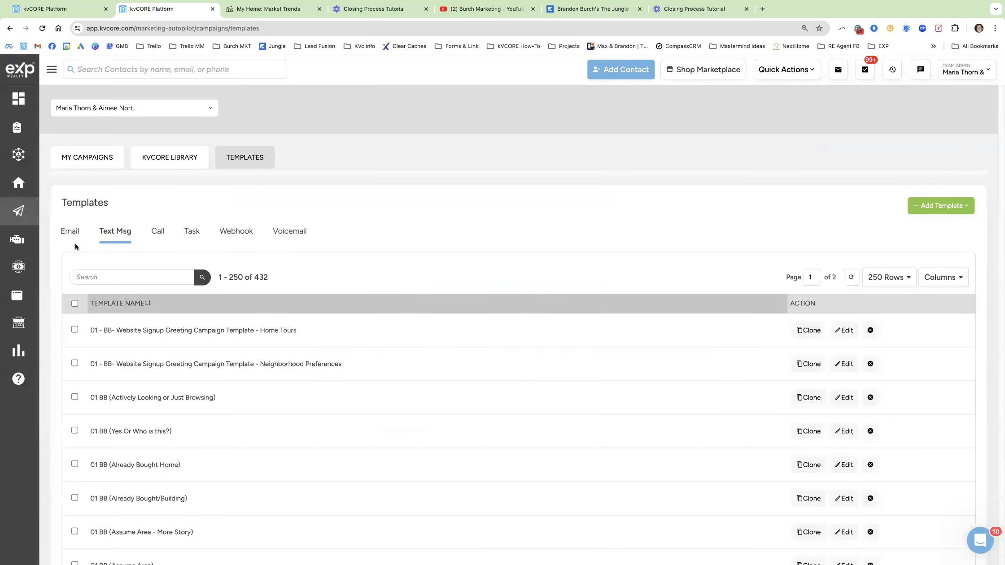
click(117, 279)
text(home )
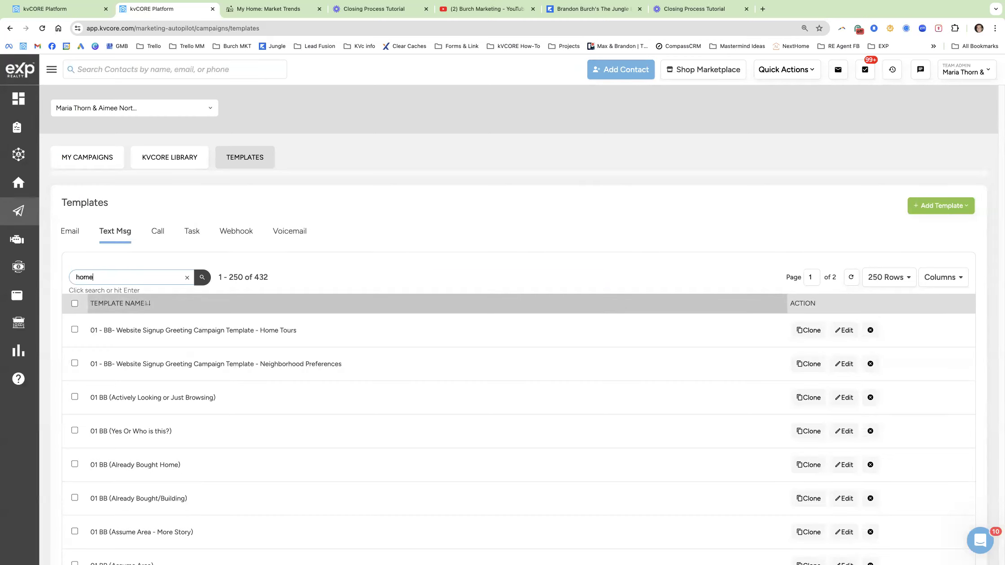
text(ann)
key(Return)
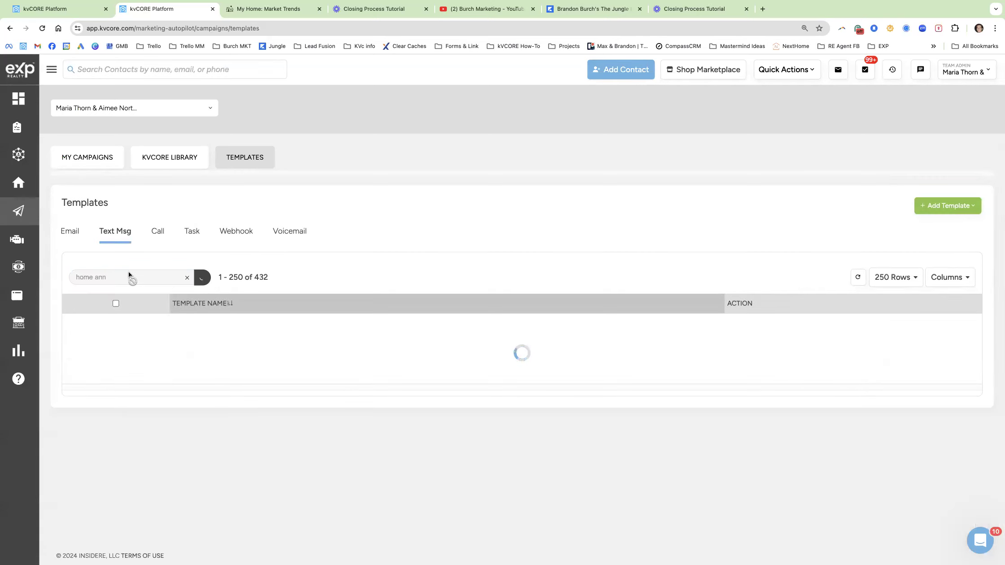
drag(226, 331, 99, 328)
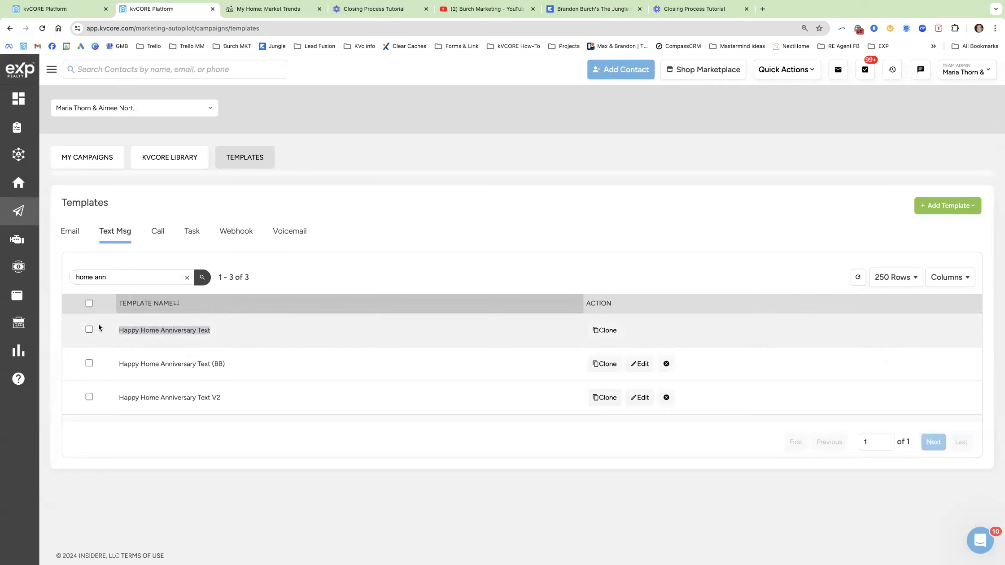
Clone the Happy Home Anniversary Text and rewrite its ending with 'hope you're enjoying the new home…'.
click(597, 337)
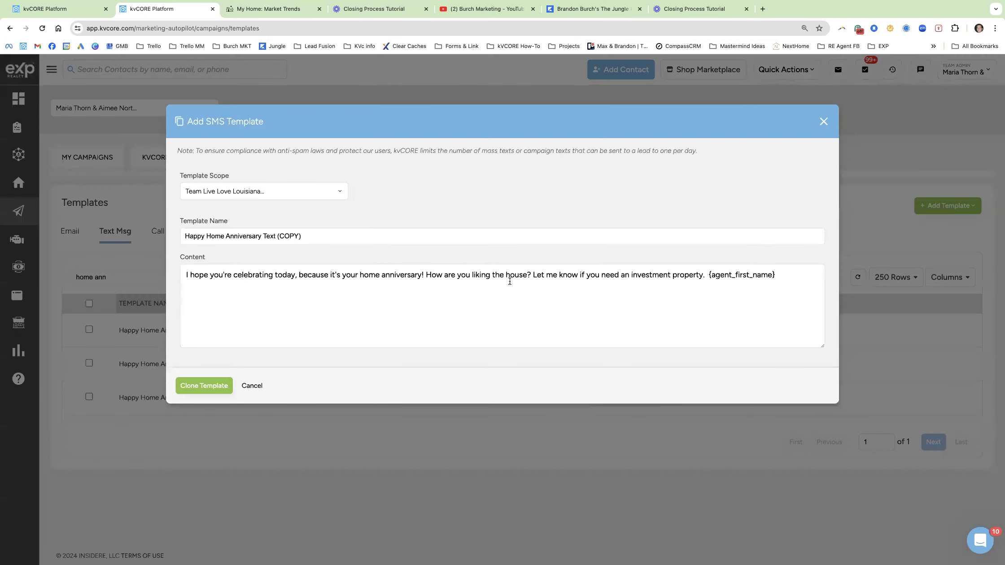
click(471, 274)
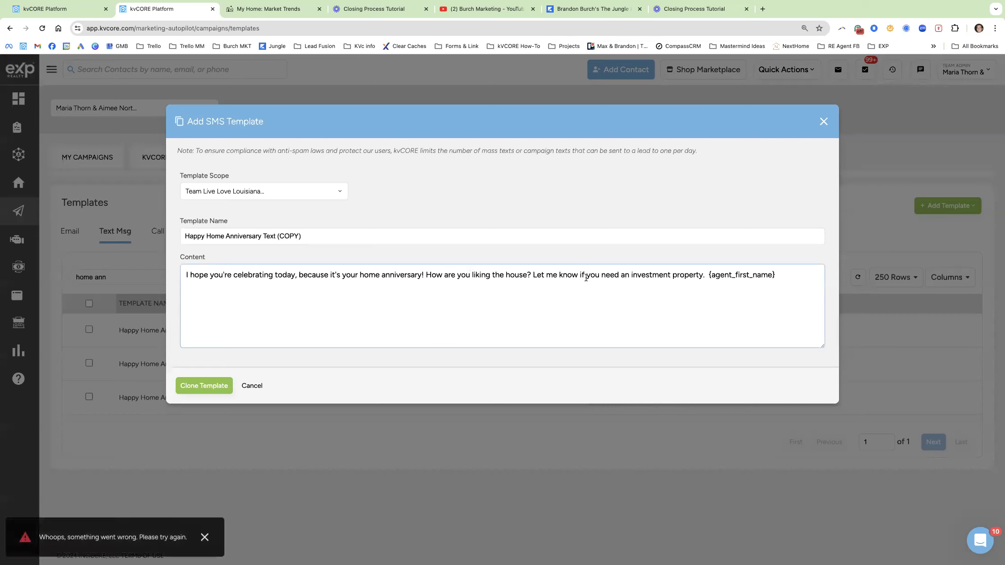
click(428, 272)
drag(428, 273, 606, 287)
text(=)
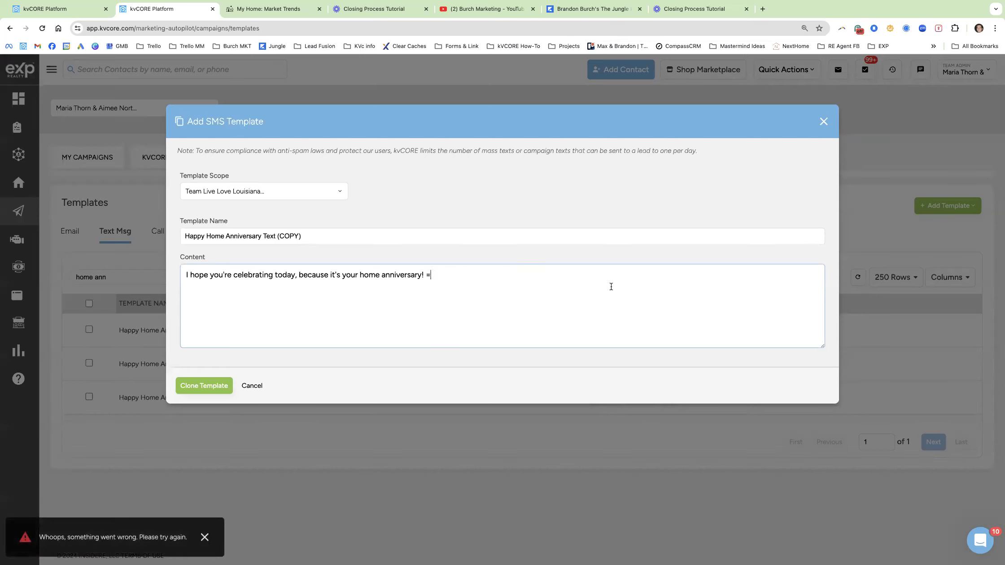
key(BackSpace)
text(I hope you'r)
text(e enjoy)
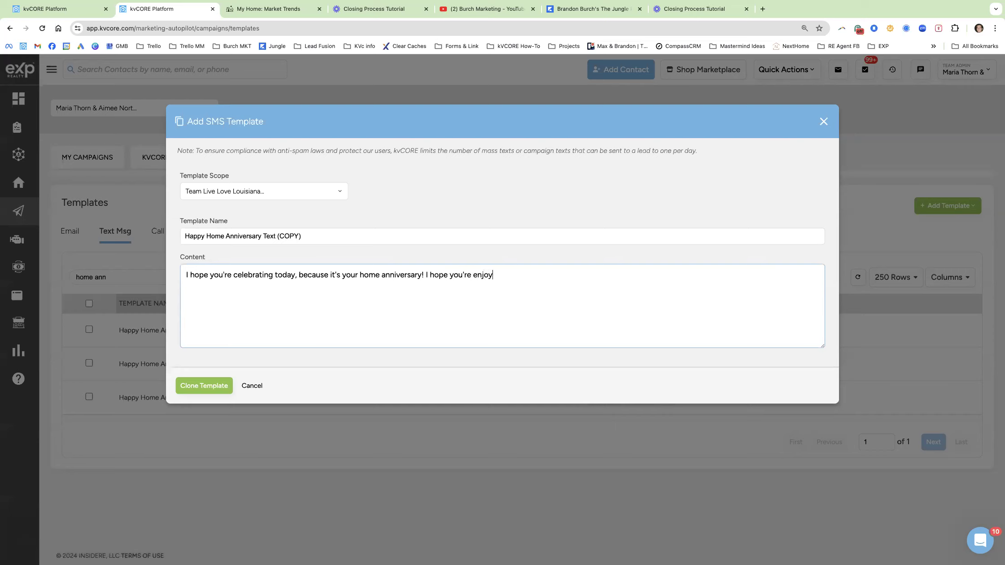
text(ing the new home, please reach out if you)
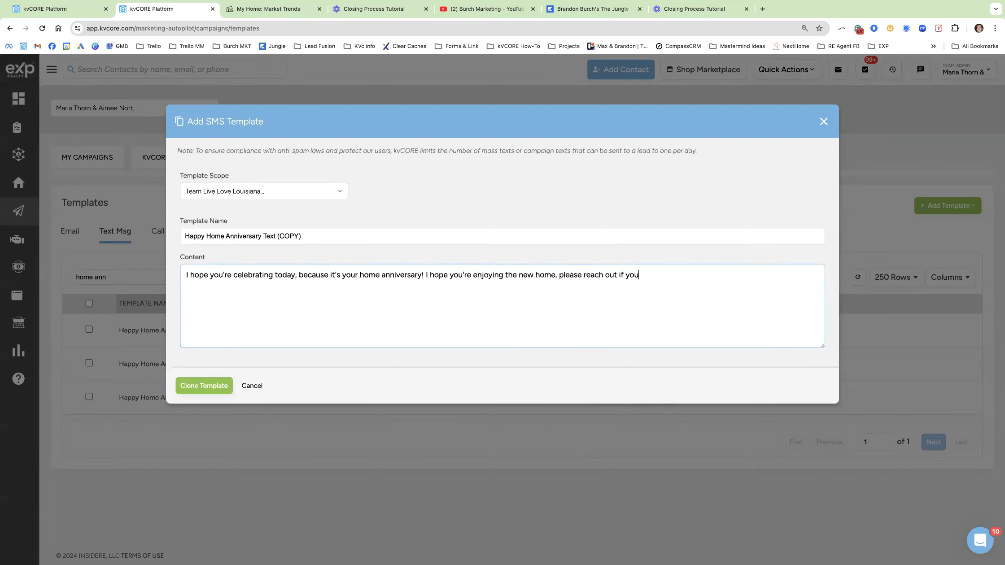
text( ever need anything at all.)
key(Return)
Insert a house emoji after 'your', rename the clone with '(BB - Test)', and save it.
right_click(198, 294)
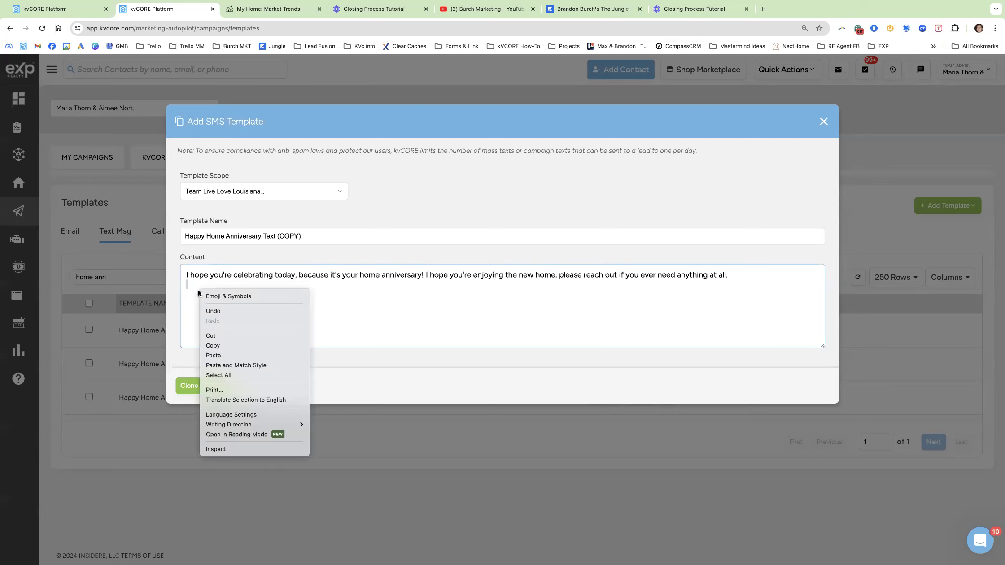
click(220, 297)
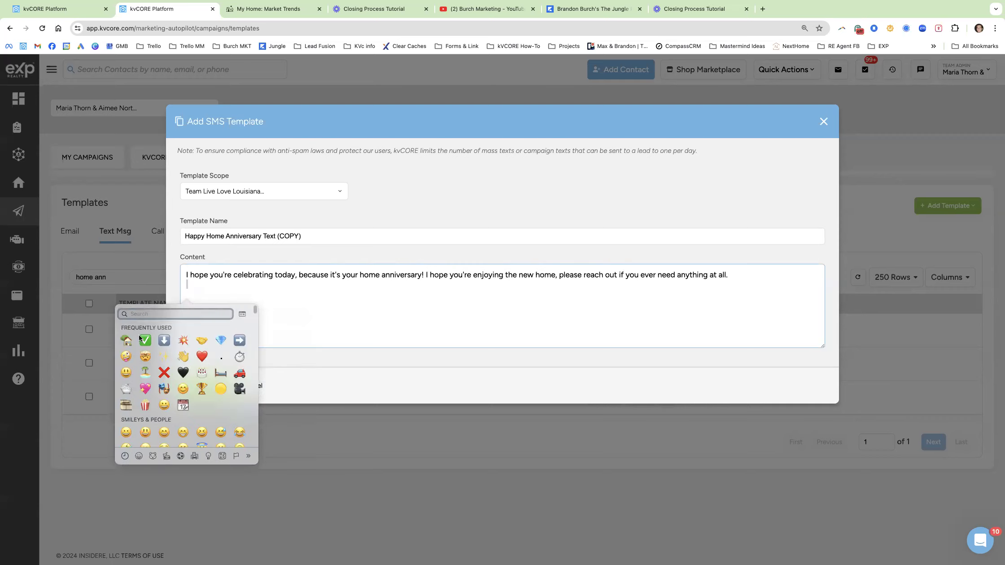
click(126, 341)
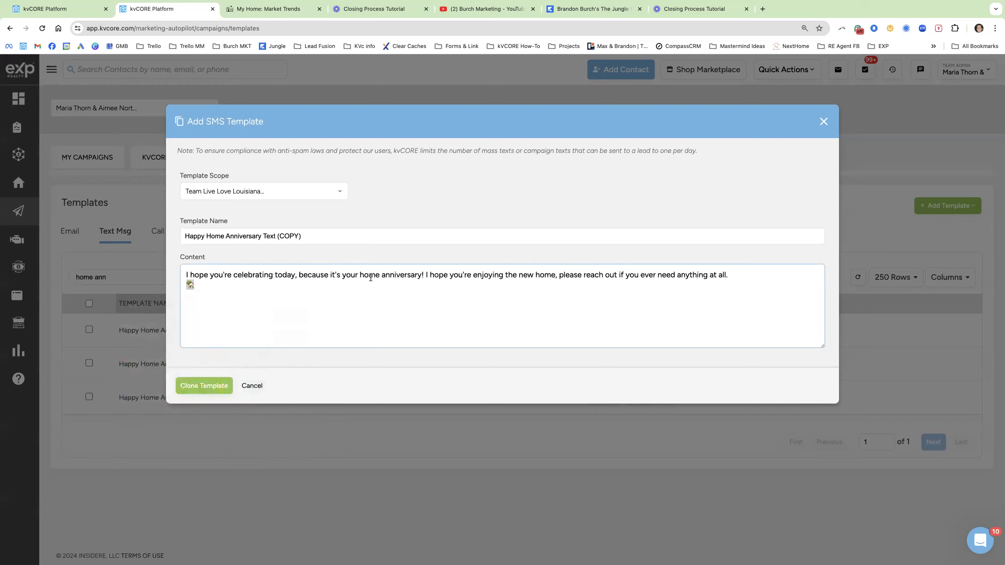
click(358, 275)
text(🏡)
click(203, 285)
key(BackSpace)
drag(314, 235, 281, 235)
text(BB )
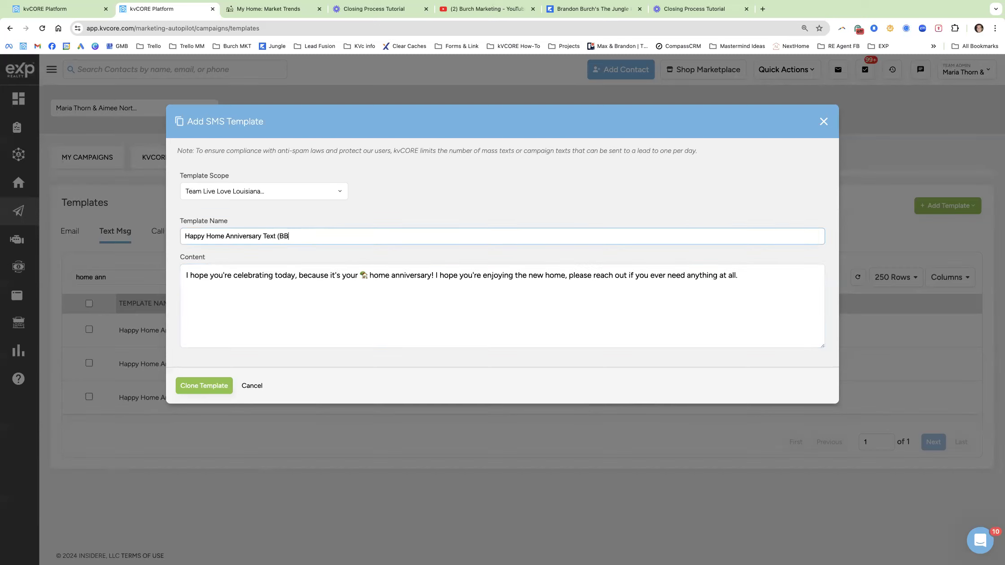
text(- Test)
click(215, 389)
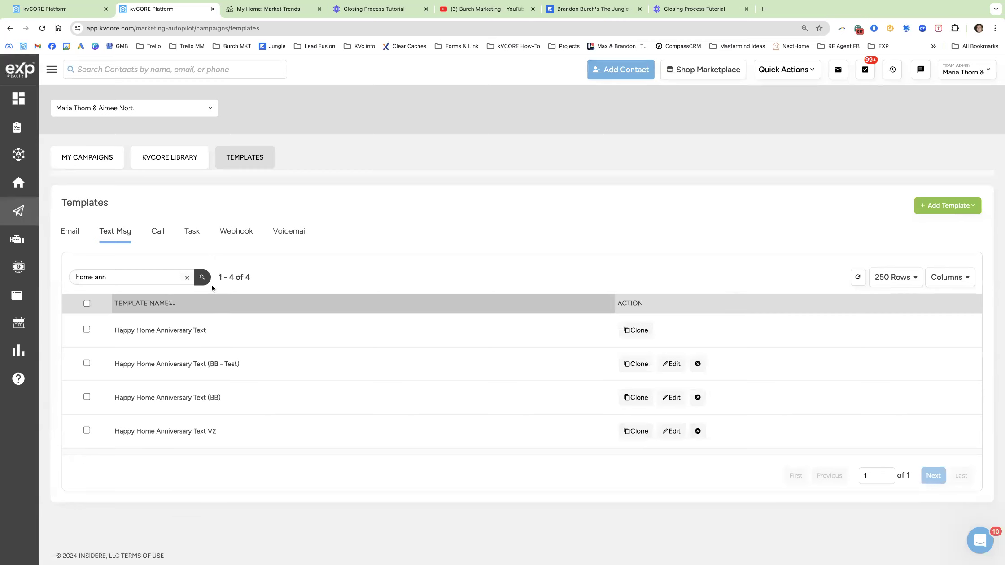
Return via Marketing to the Birthdays & Anniversaries settings showing the (BB) email and text templates.
mouse_move(20, 221)
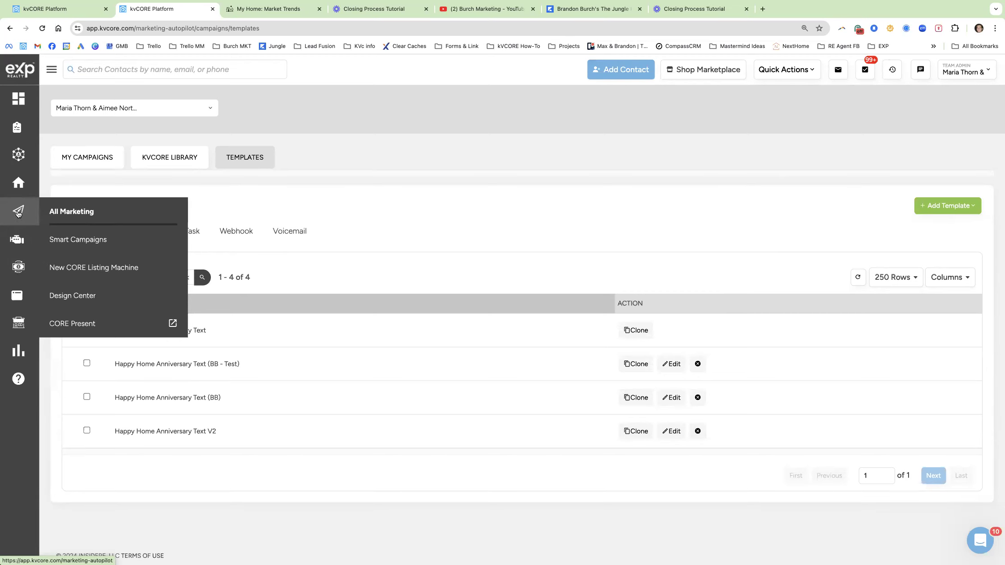
click(16, 214)
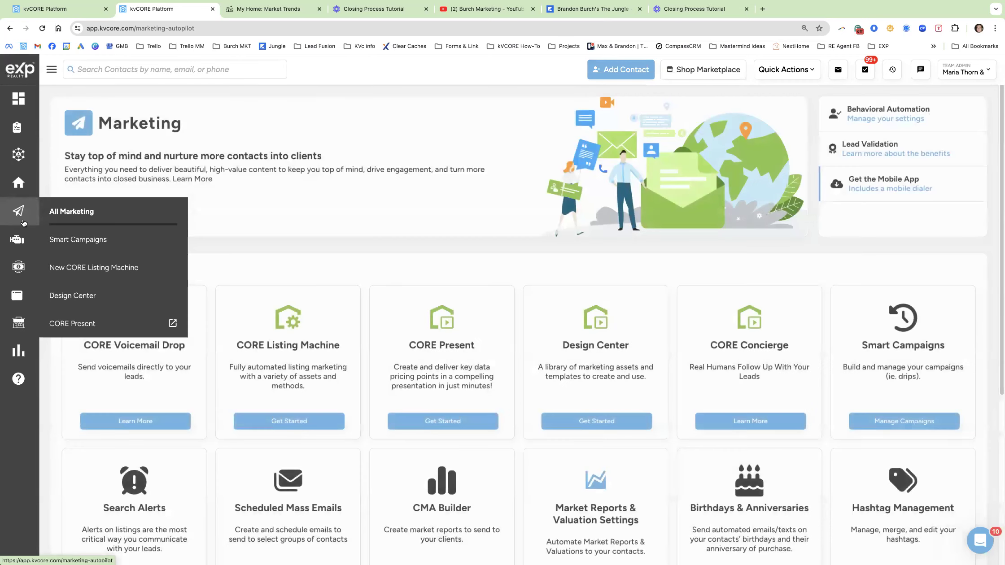
scroll(816, 332, down, 2)
drag(687, 456, 783, 456)
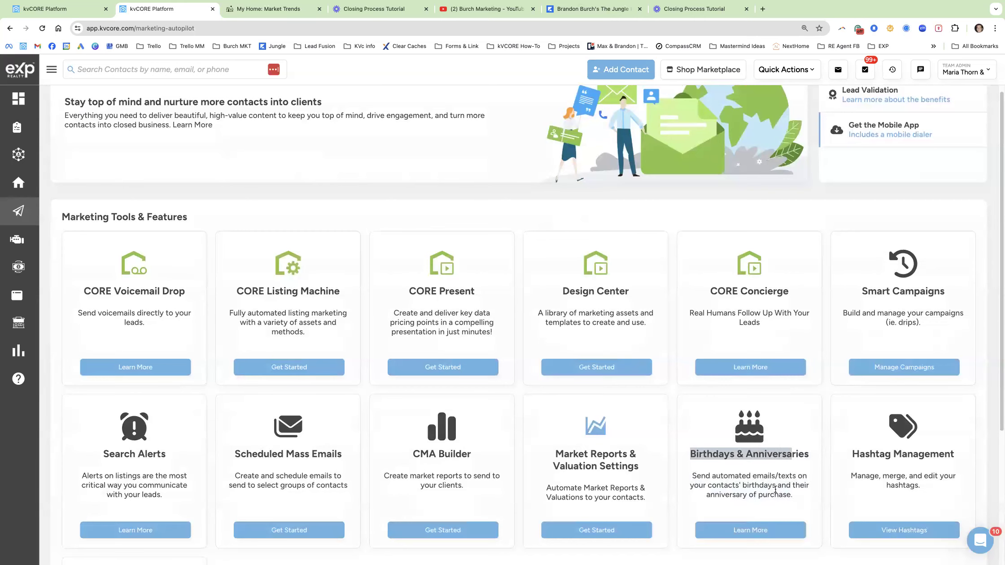
click(762, 533)
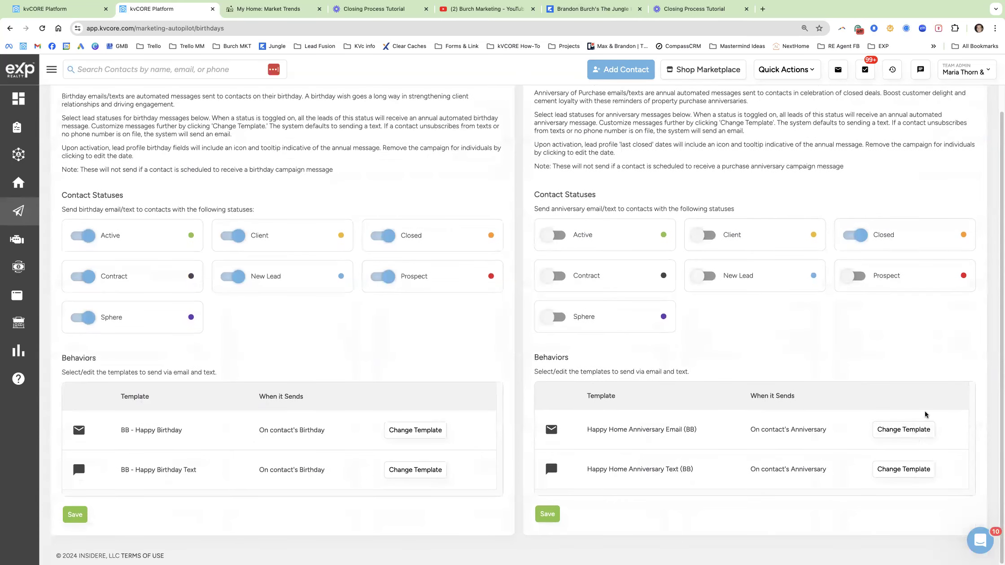
Swap the anniversary email template to Happy Home Anniversary Email (BB - Test) via a 'home ann' search.
click(900, 430)
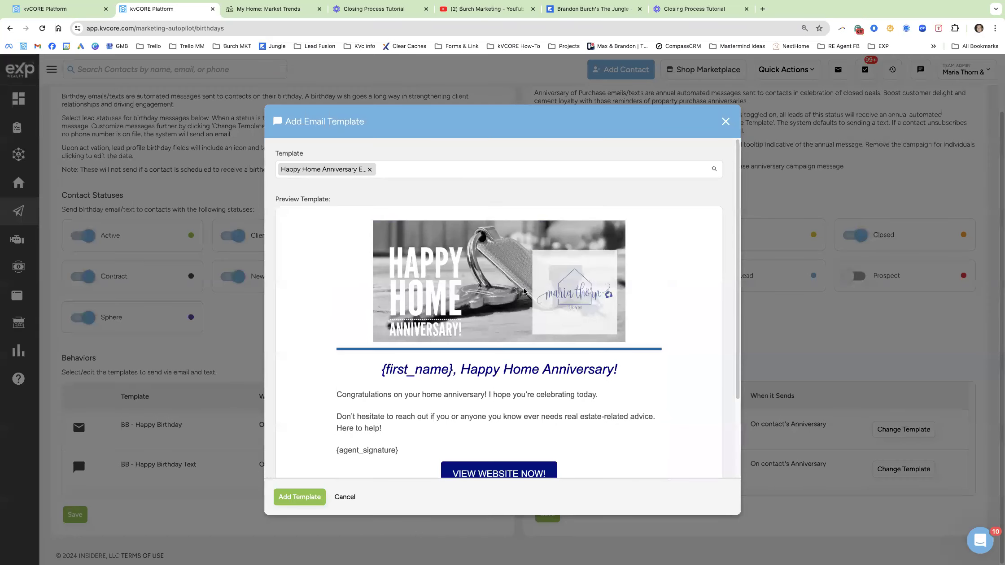
click(405, 170)
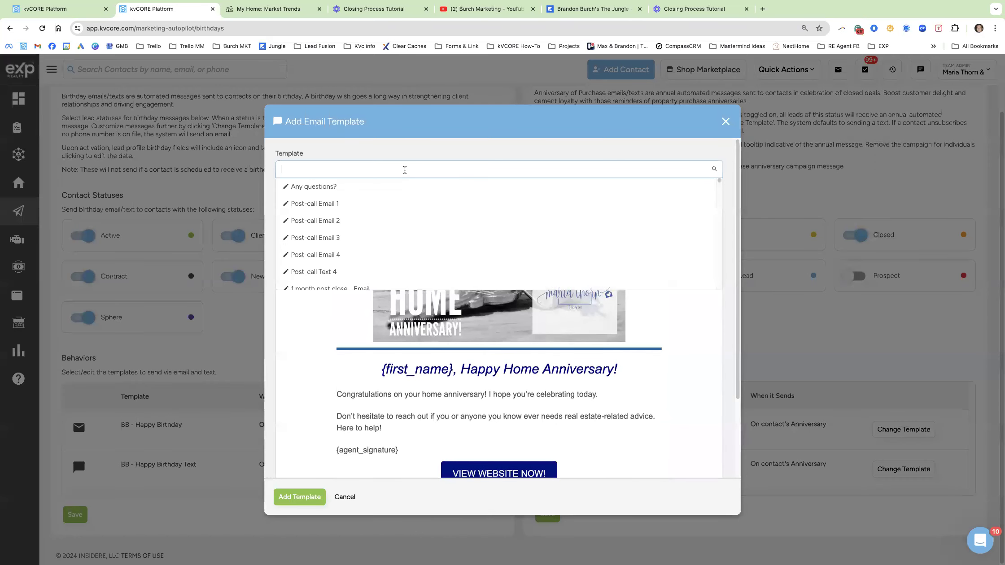
text(home ann)
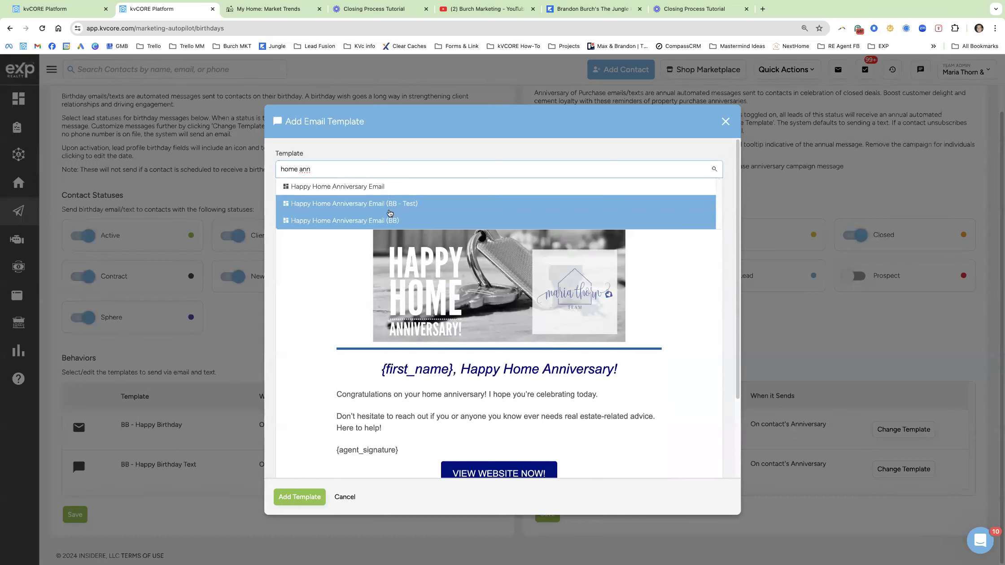
click(387, 209)
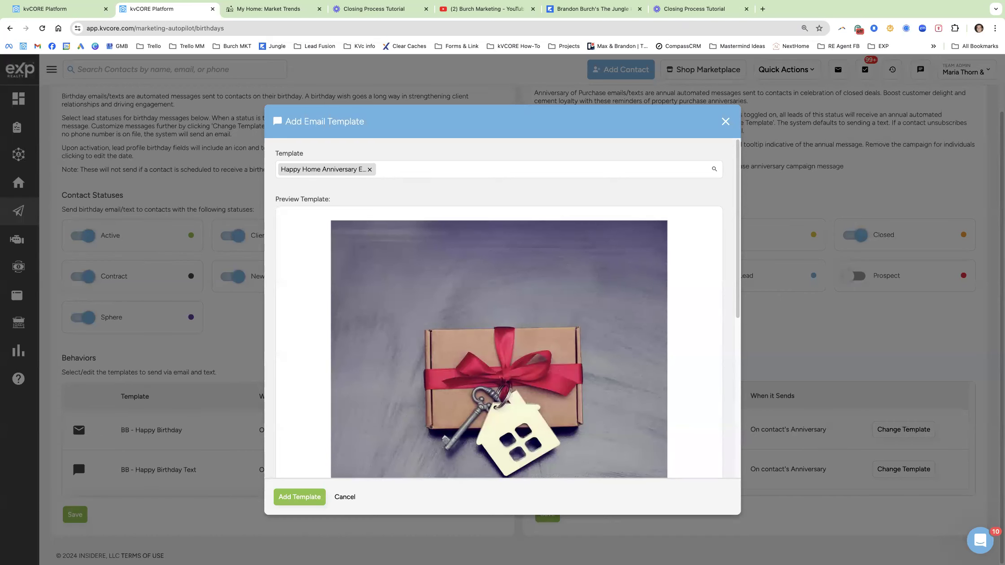
click(314, 498)
Check the new anniversary email template name and the current text template name.
drag(724, 433, 580, 430)
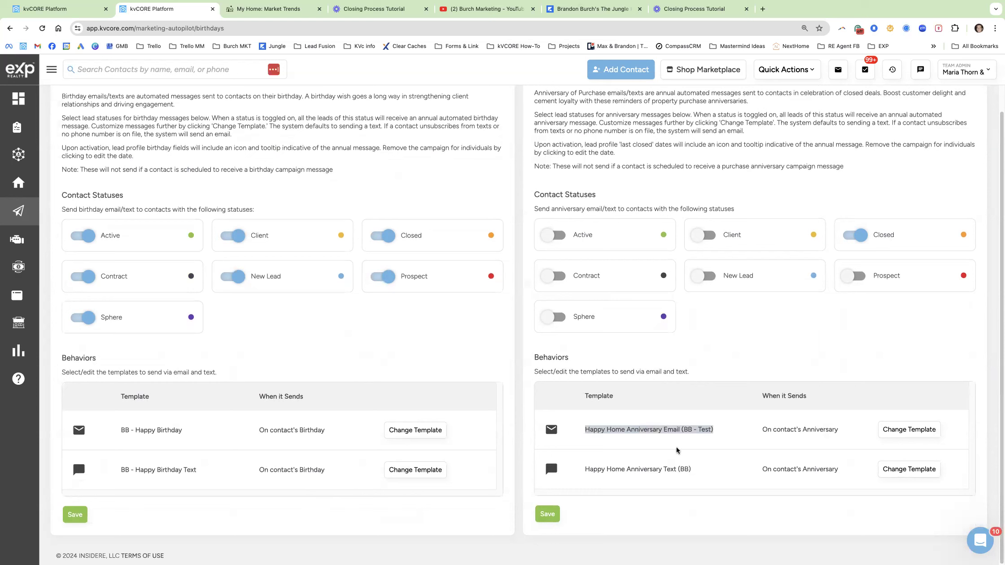
click(633, 478)
drag(601, 479, 573, 472)
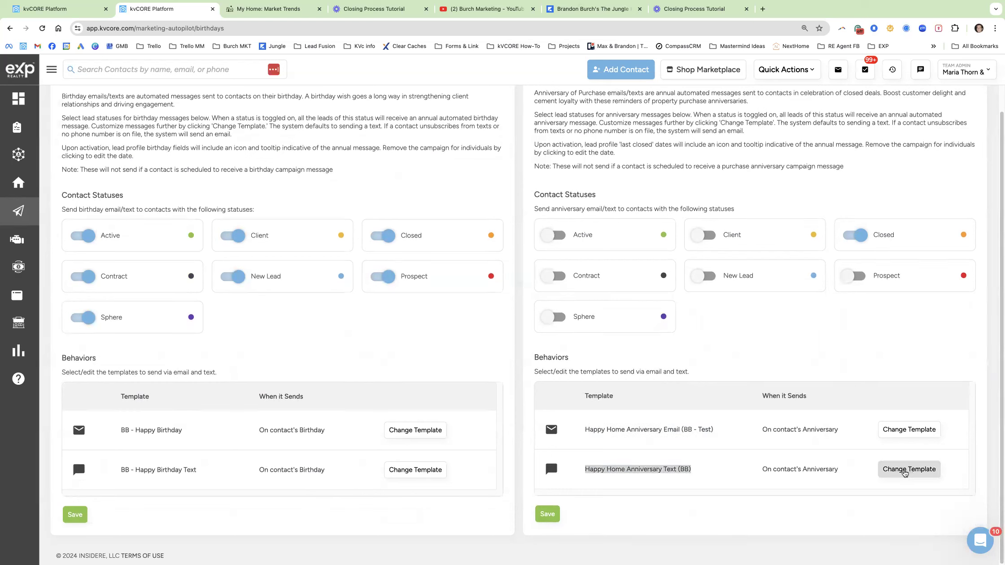
Make a first attempt at changing the anniversary text template by searching 'home ann'.
click(908, 471)
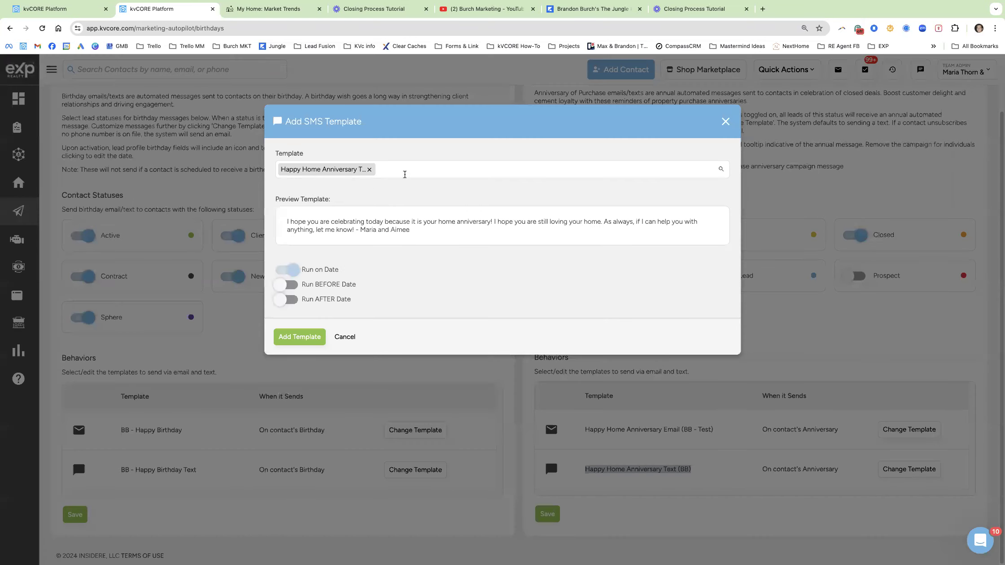
click(406, 173)
text(home ann)
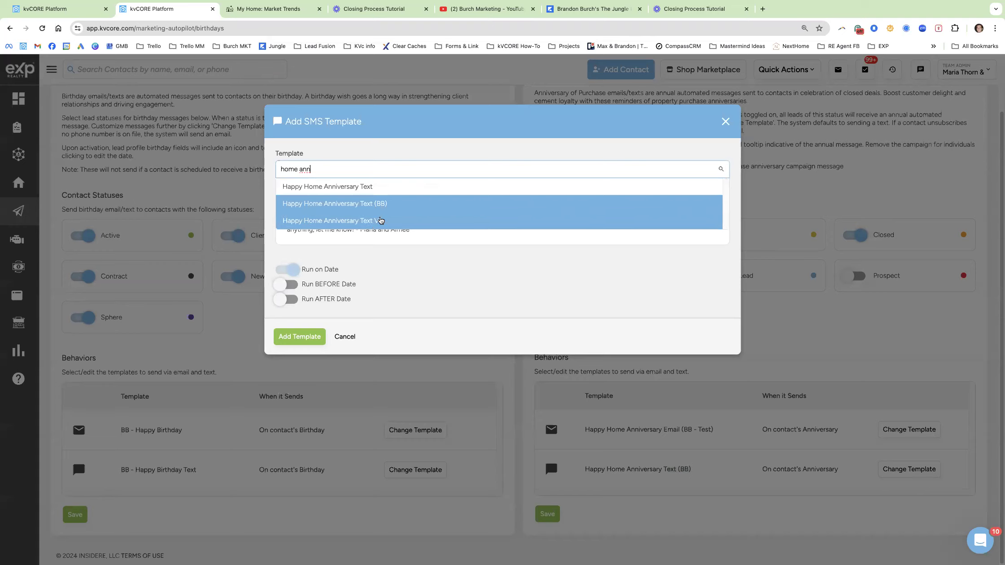
click(381, 220)
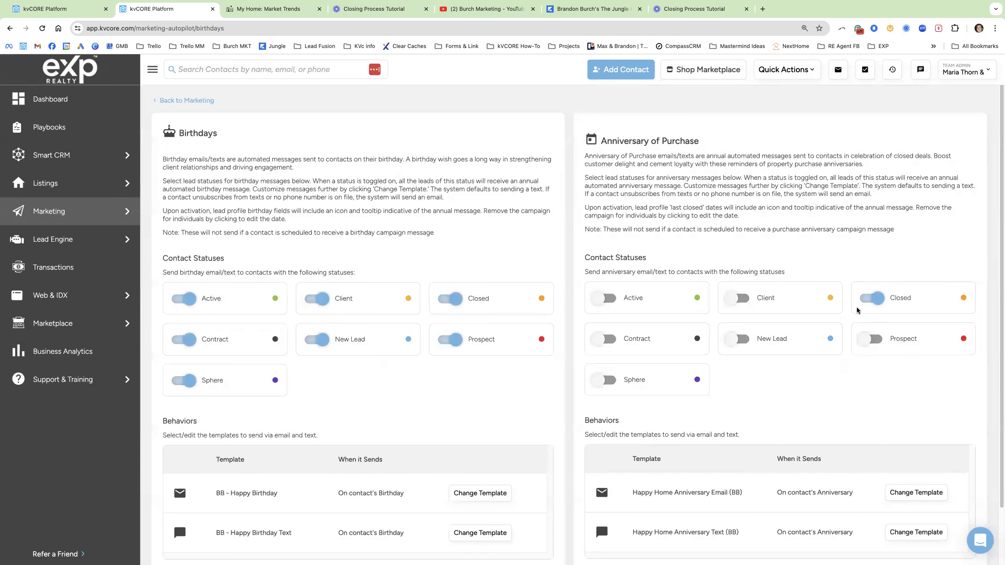
scroll(871, 442, down, 2)
Replace the current text template with Happy Home Anniversary Text (BB - Test) and apply it.
click(901, 470)
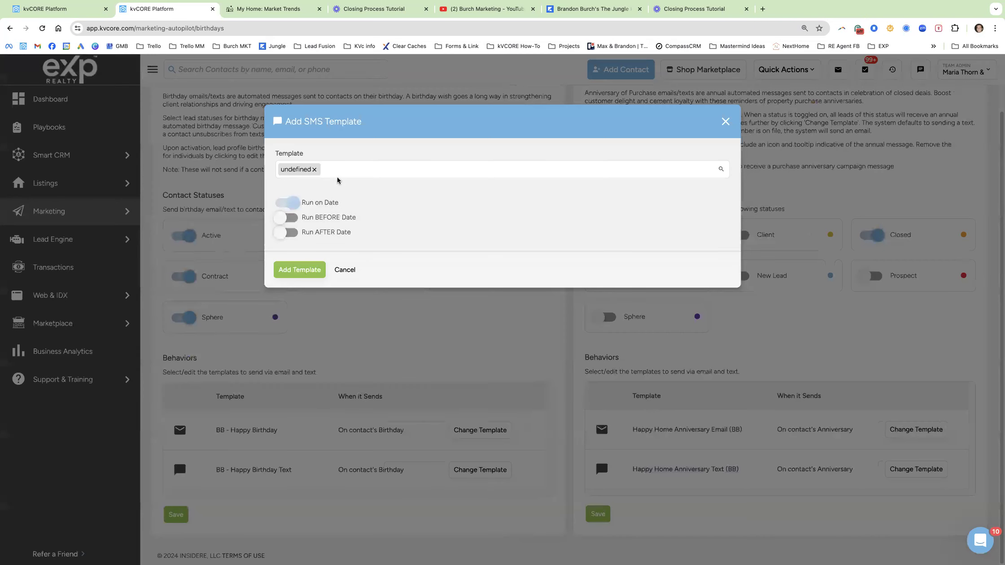
click(463, 170)
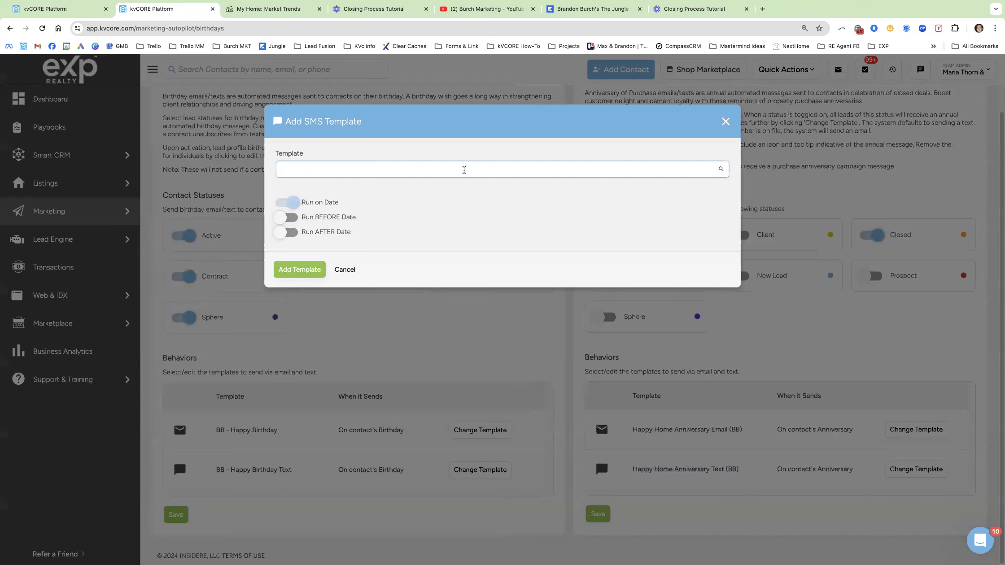
text(ome)
key(BackSpace)
key(BackSpace)
key(BackSpace)
click(430, 196)
click(370, 171)
text(home ann)
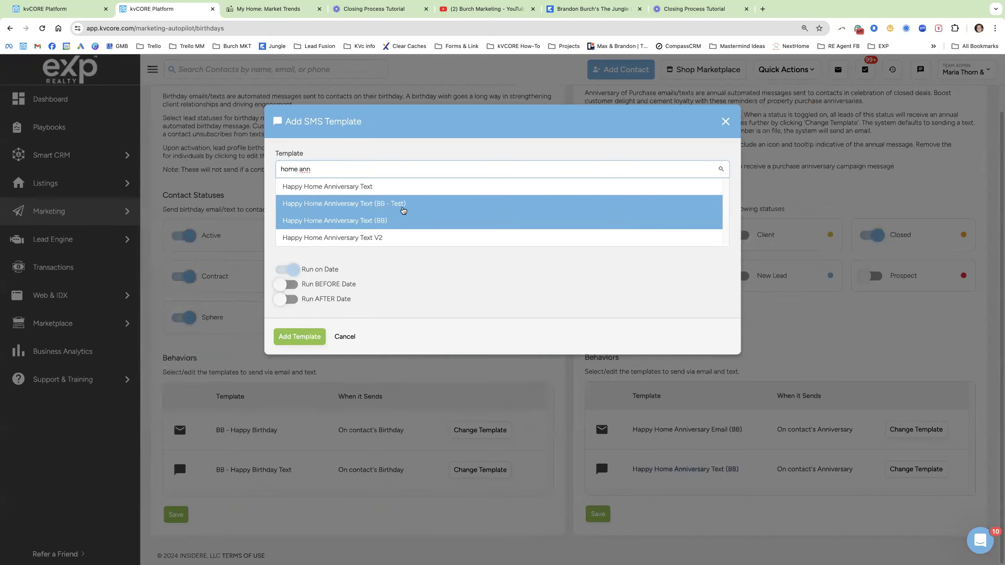
click(396, 204)
drag(330, 231, 297, 222)
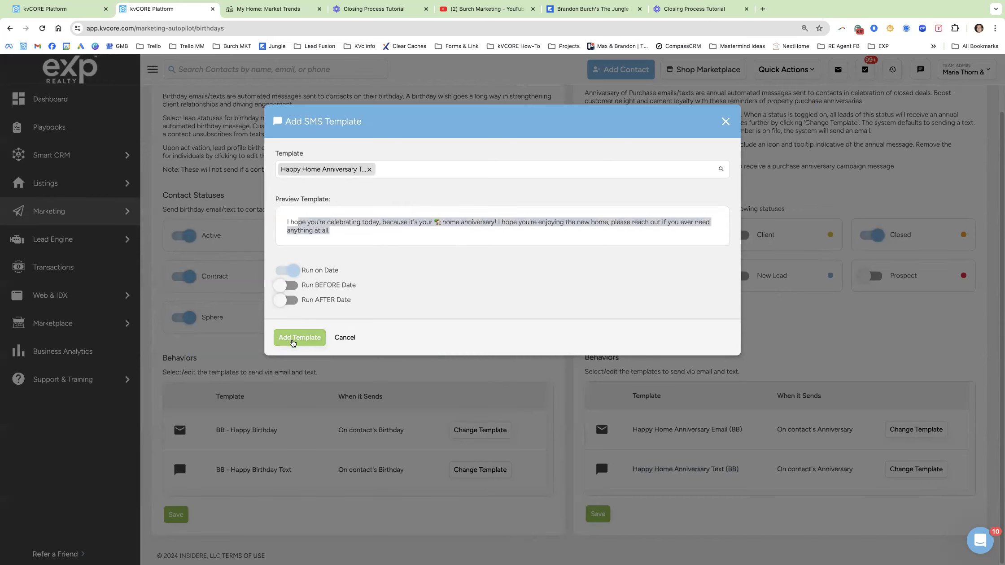
click(292, 343)
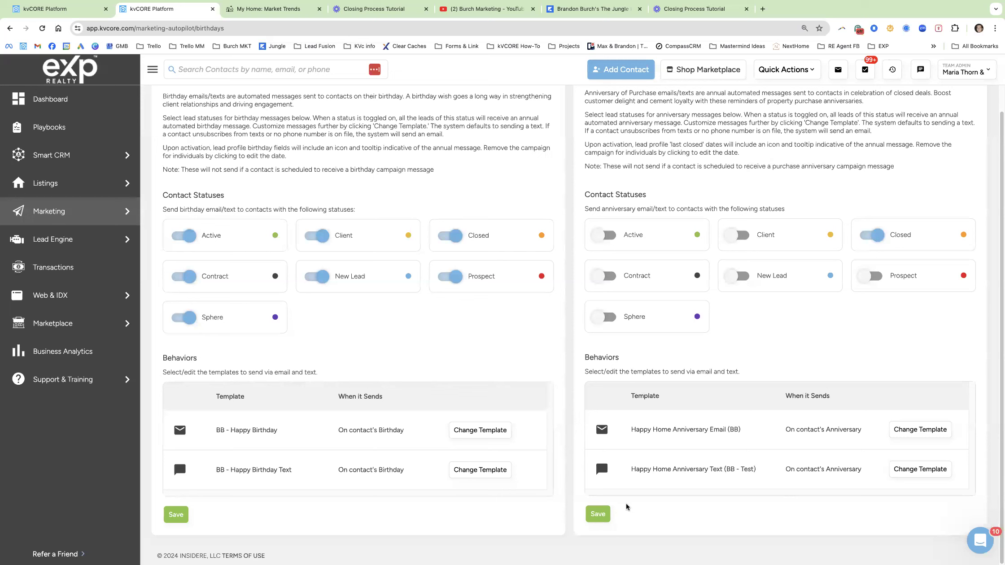
Save the Anniversary of Purchase settings, then review the email template and cancel without changes.
click(598, 516)
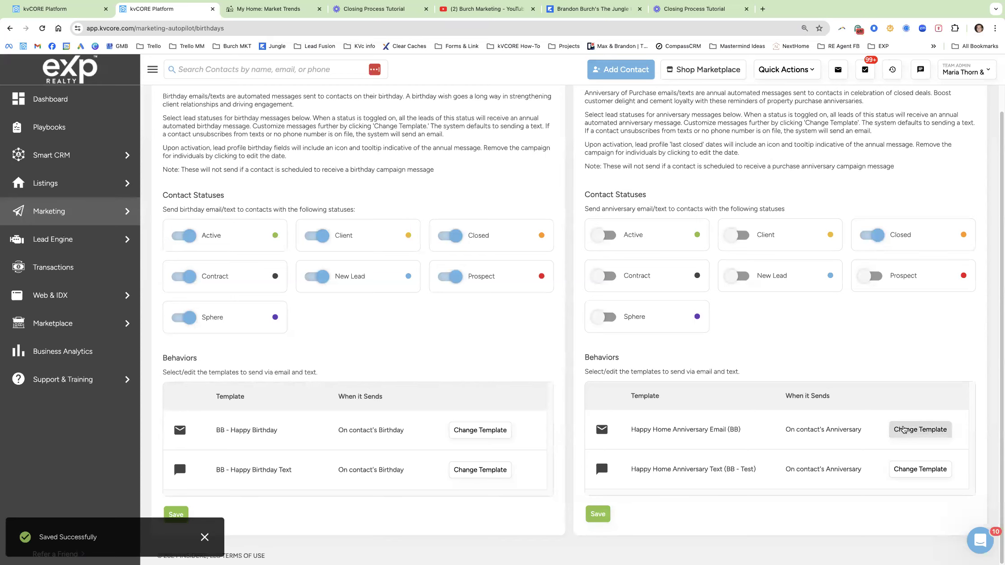
click(904, 430)
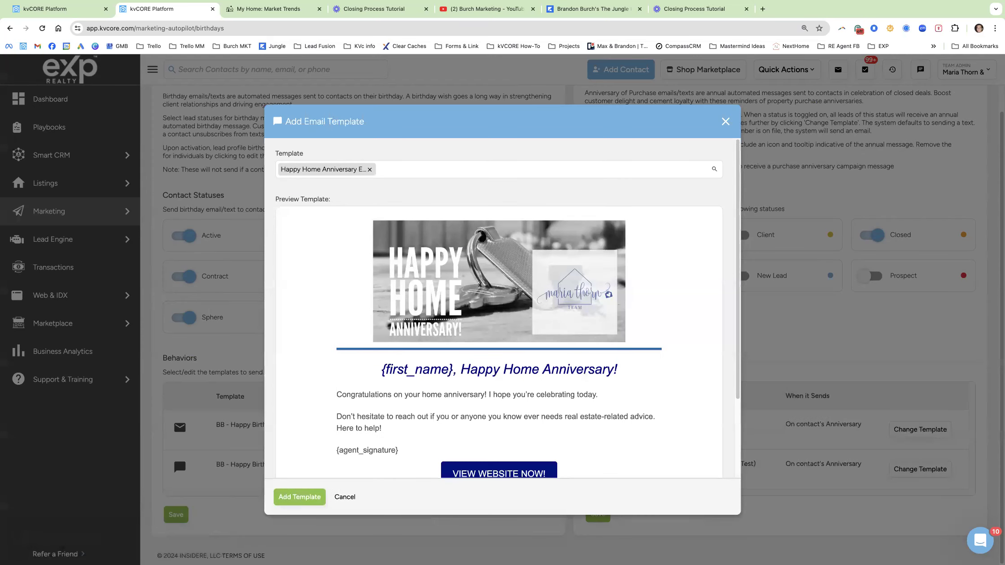
click(178, 454)
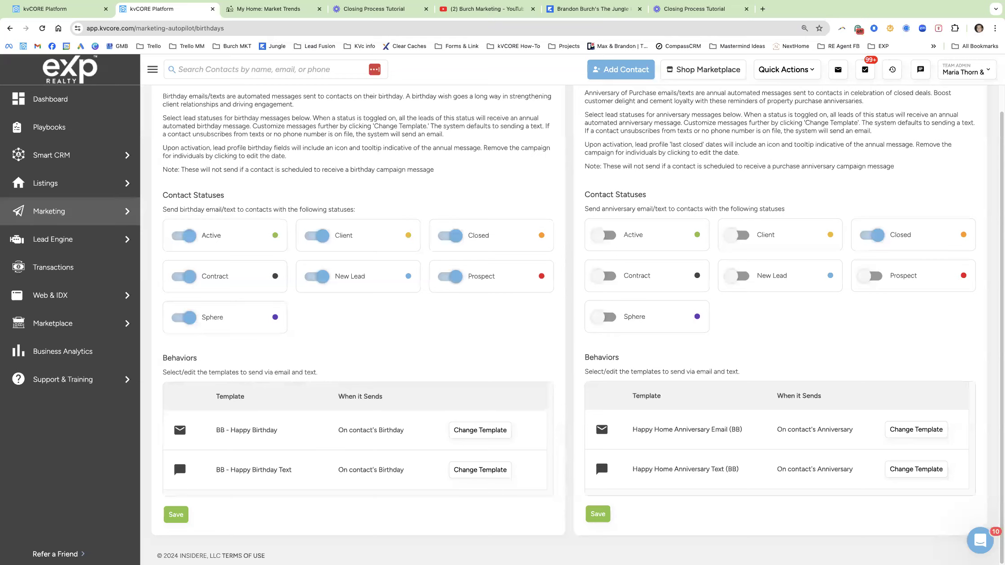